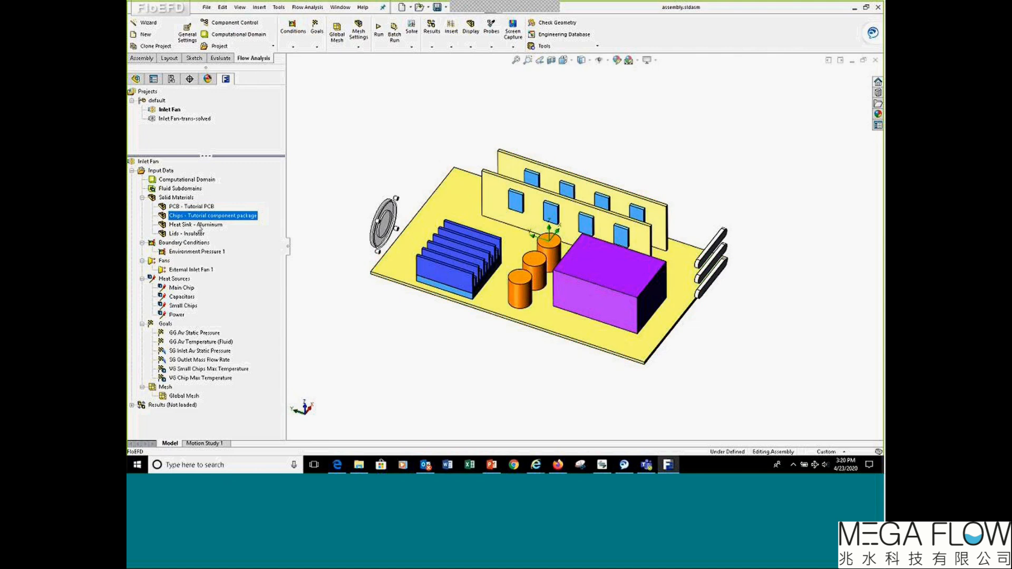
# Review the lids' solid material, the main chip heat source and the average static pressure goal of the Inlet Fan project.
pyautogui.click(196, 229)
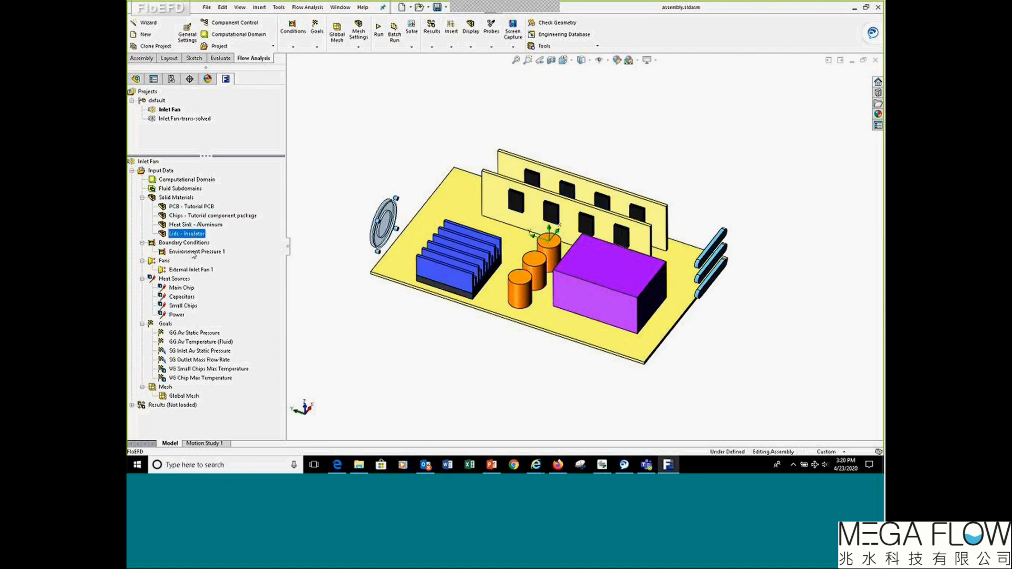
pyautogui.click(188, 289)
pyautogui.click(195, 333)
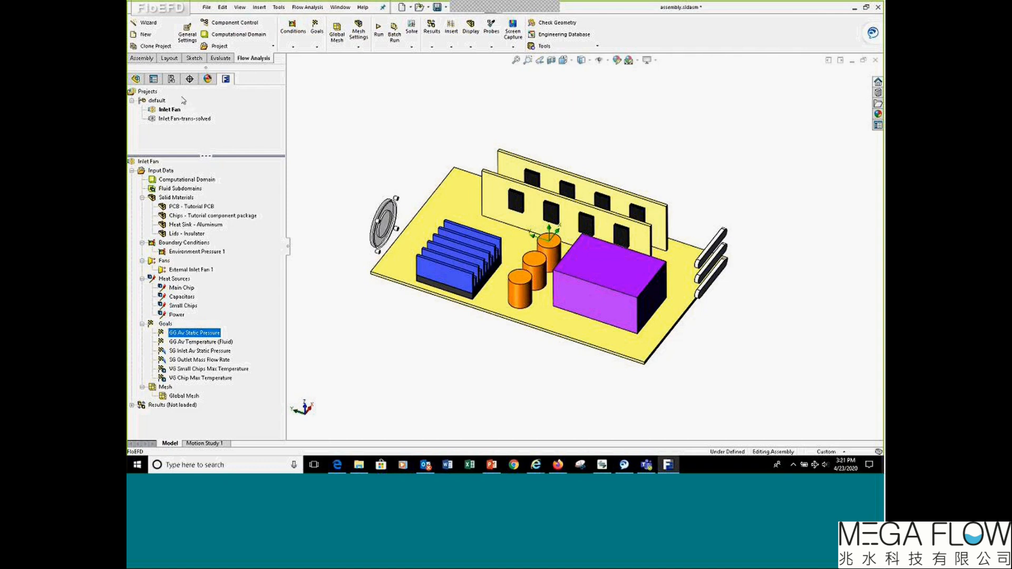
# Start a new internal analysis project in SI units with heat conduction in solids and time-dependent analysis enabled.
pyautogui.click(164, 26)
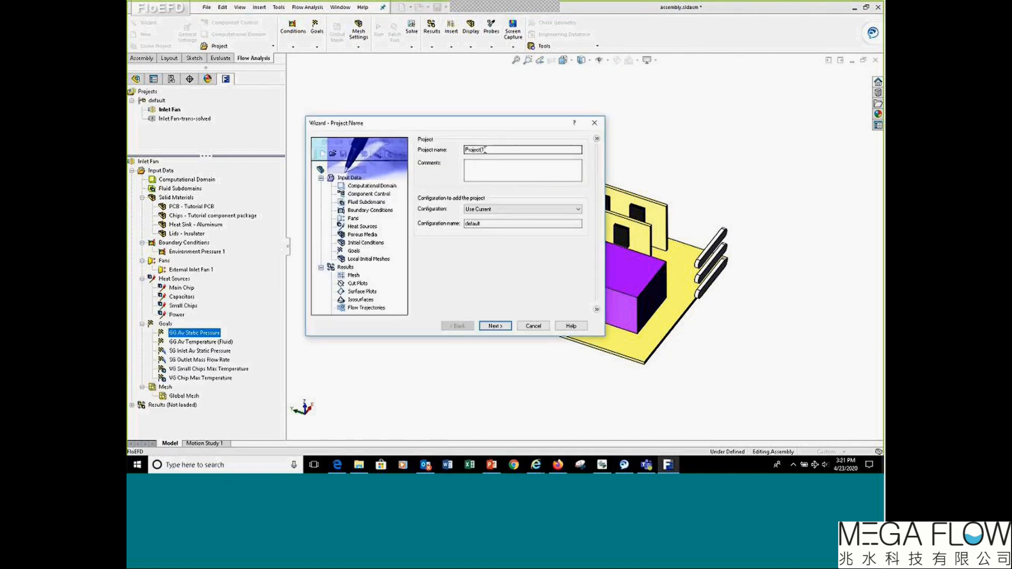
pyautogui.click(495, 327)
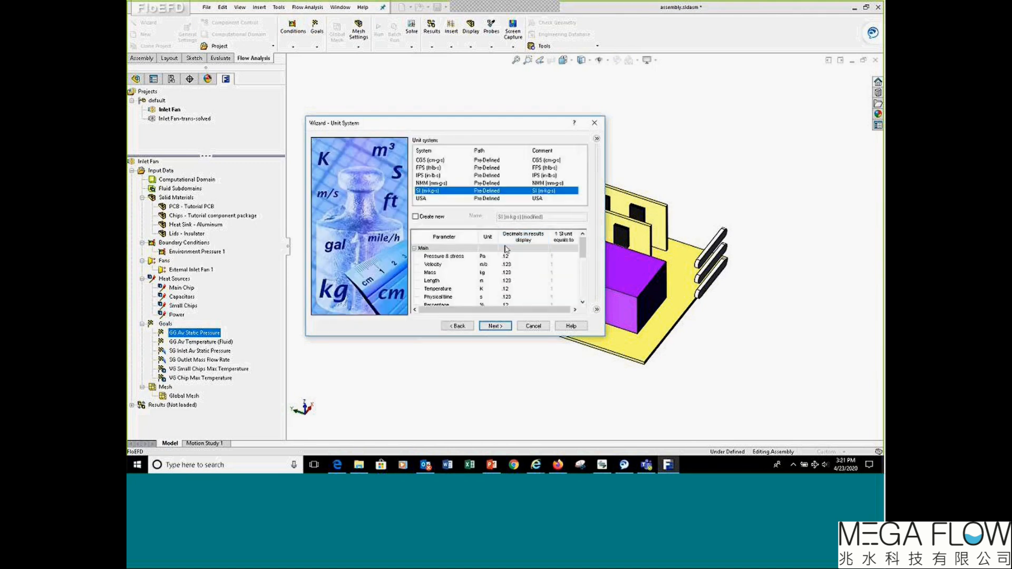
pyautogui.click(495, 326)
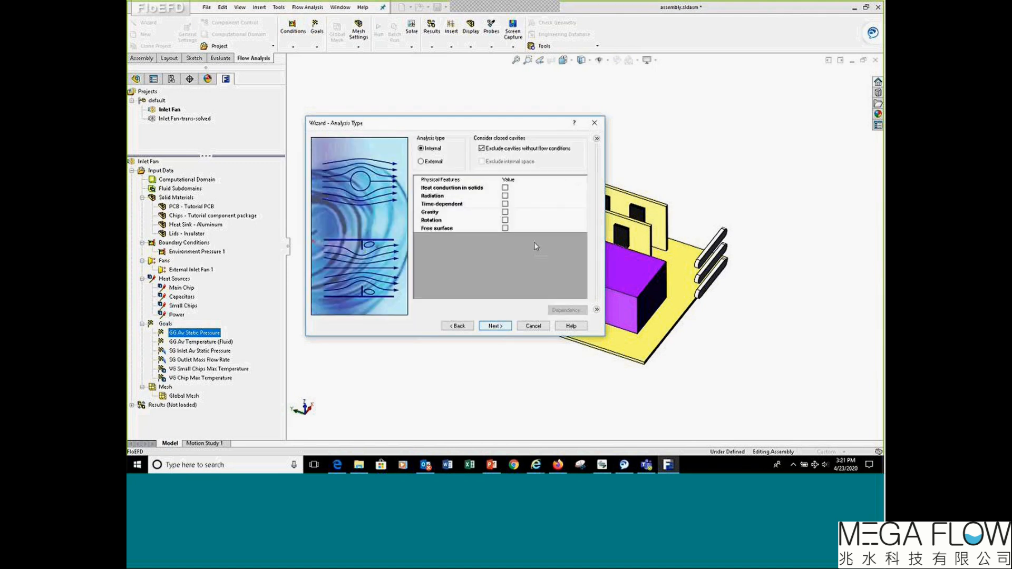
pyautogui.click(505, 188)
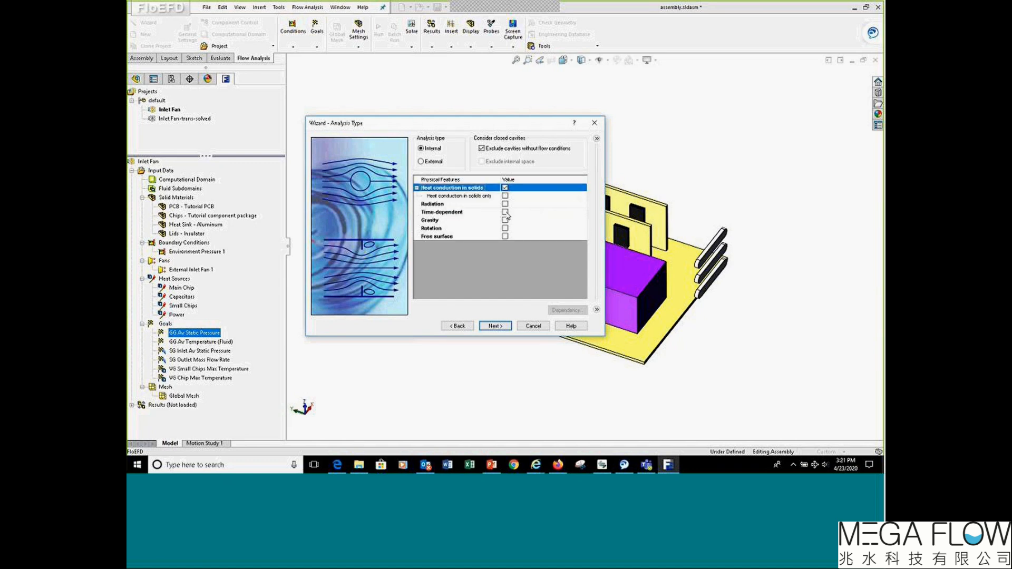
pyautogui.click(505, 211)
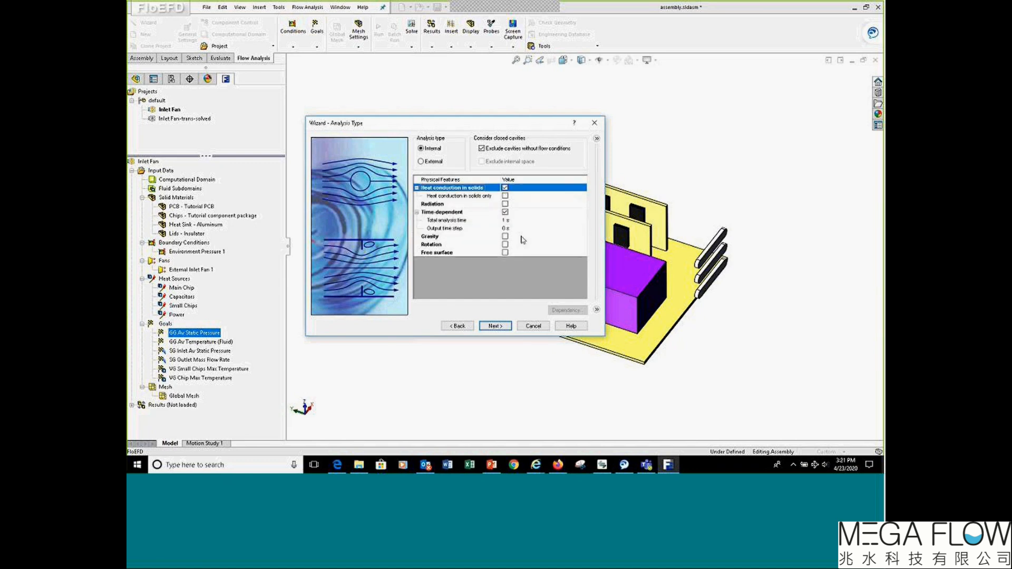
# Set the total analysis time to 10 s and the output time step to 5 s for the time-dependent analysis.
pyautogui.click(464, 221)
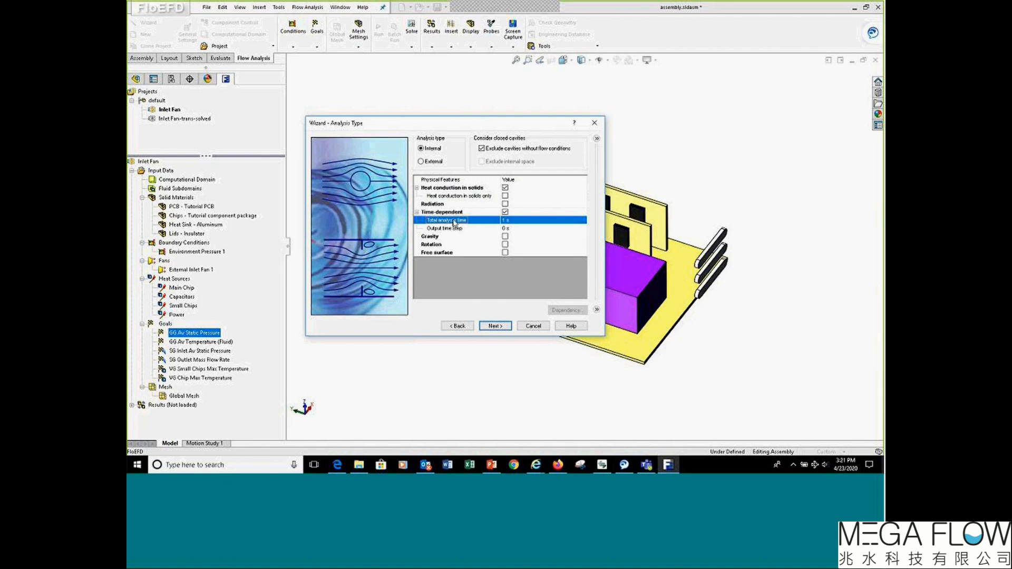
pyautogui.click(506, 221)
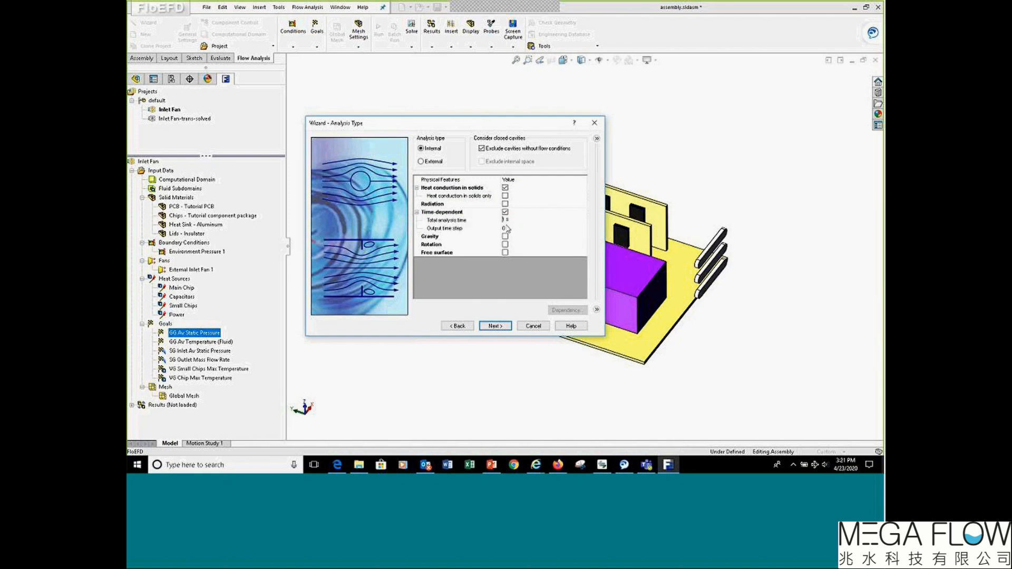
pyautogui.write('0')
pyautogui.click(509, 218)
pyautogui.click(471, 229)
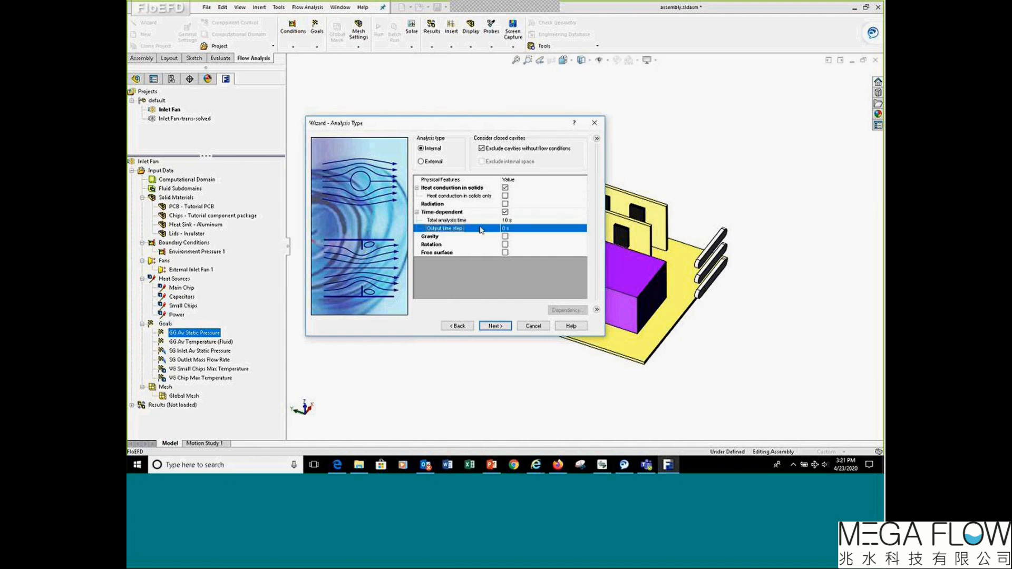
pyautogui.click(515, 230)
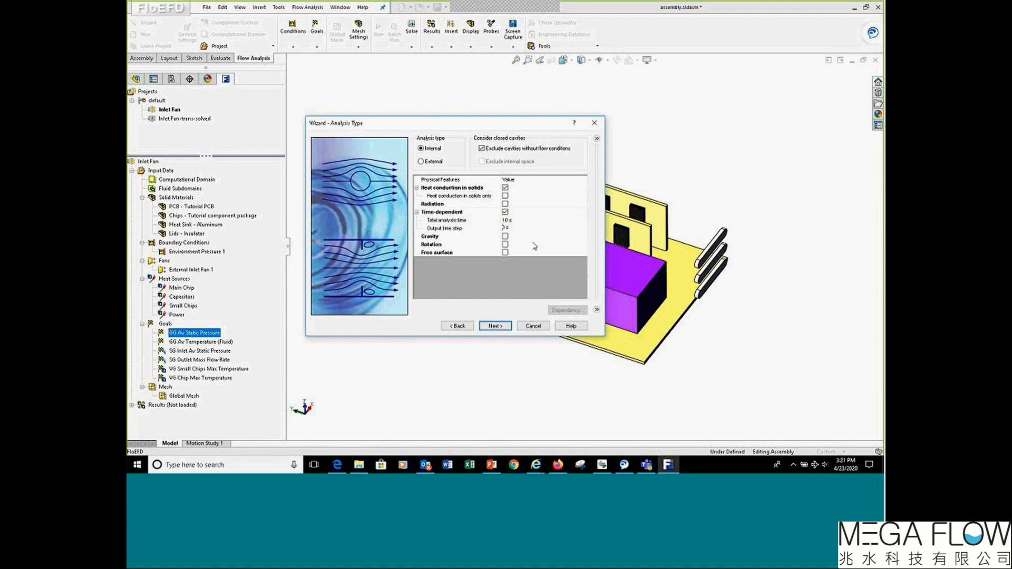
pyautogui.write('5')
pyautogui.click(494, 326)
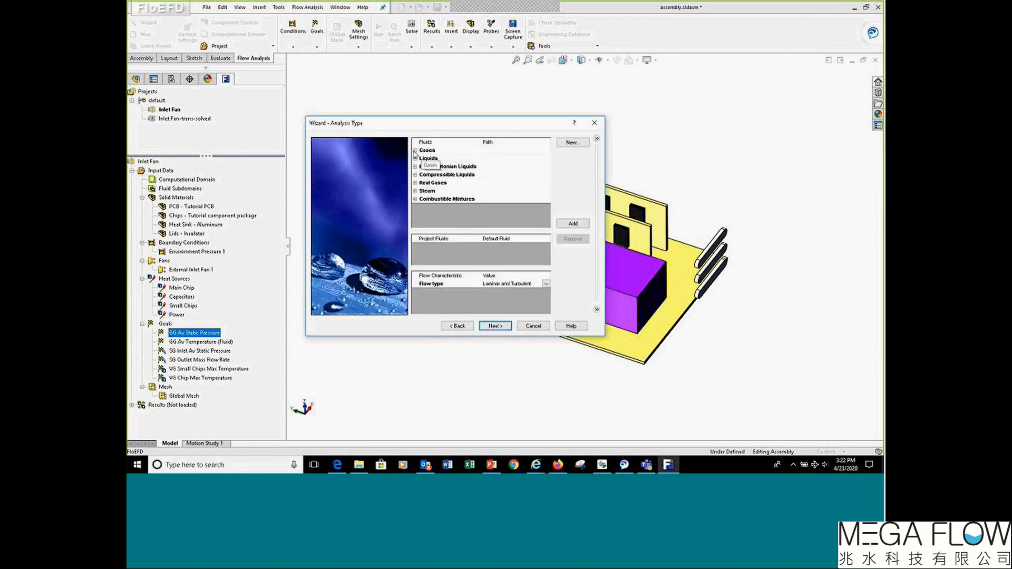
# Add the pre-defined gas Air as the project fluid and finish creating the project with the proposed wall and initial conditions.
pyautogui.click(415, 151)
pyautogui.click(436, 175)
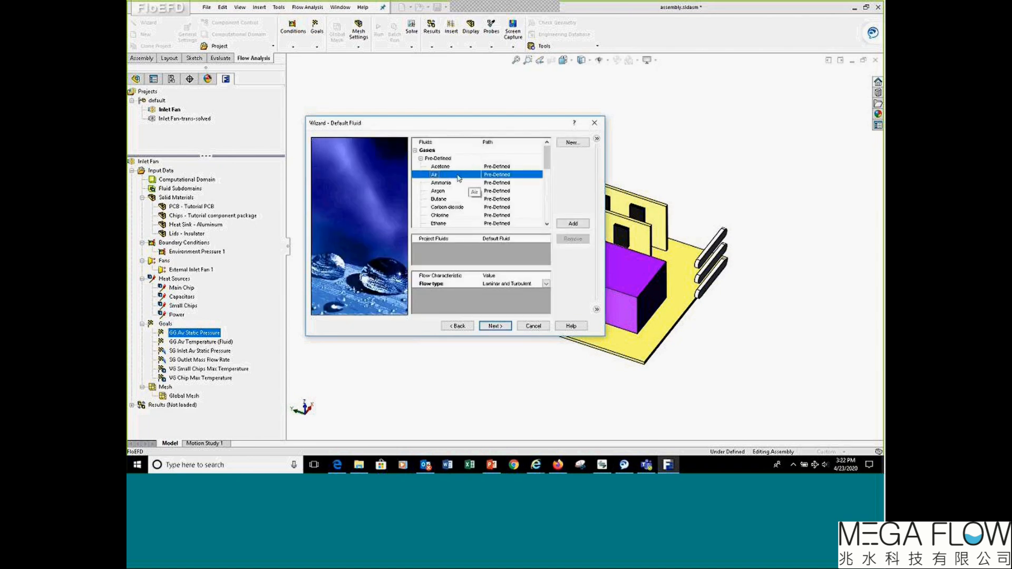
pyautogui.click(579, 224)
pyautogui.click(495, 326)
pyautogui.click(421, 158)
pyautogui.click(447, 191)
pyautogui.click(495, 326)
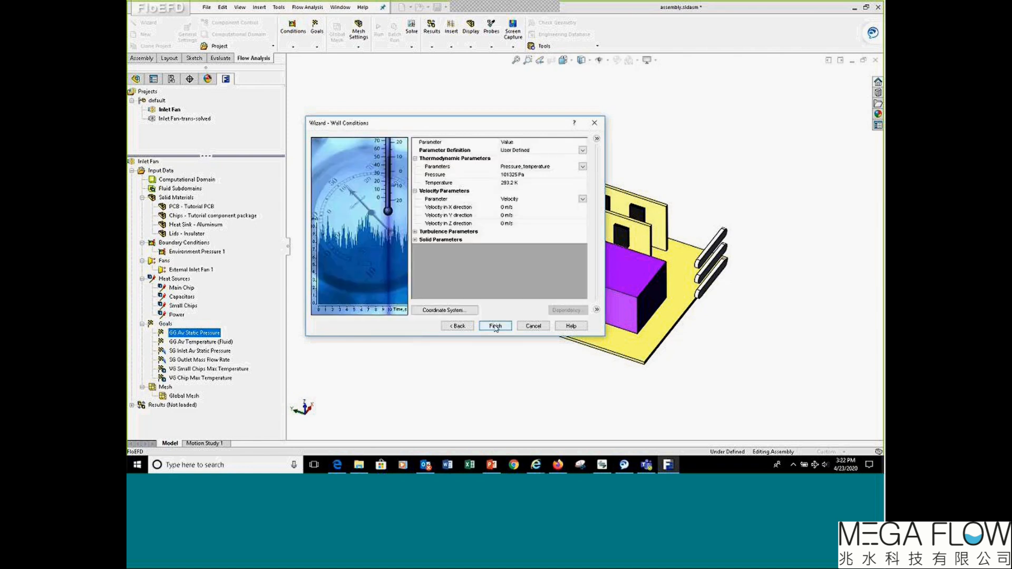
pyautogui.click(495, 326)
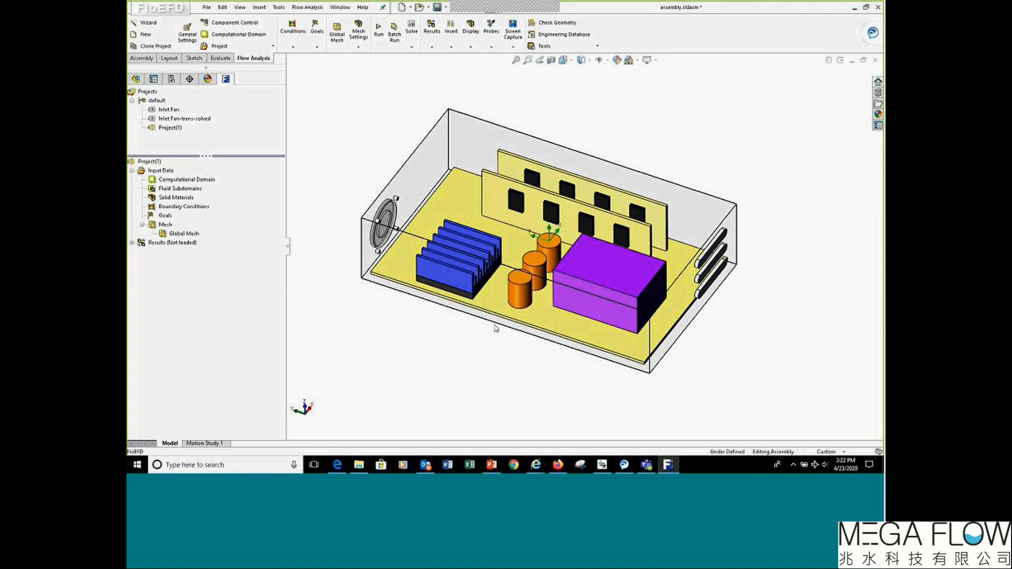
# Activate the existing Inlet Fan project and expand its results.
pyautogui.click(176, 128)
pyautogui.rightClick(175, 110)
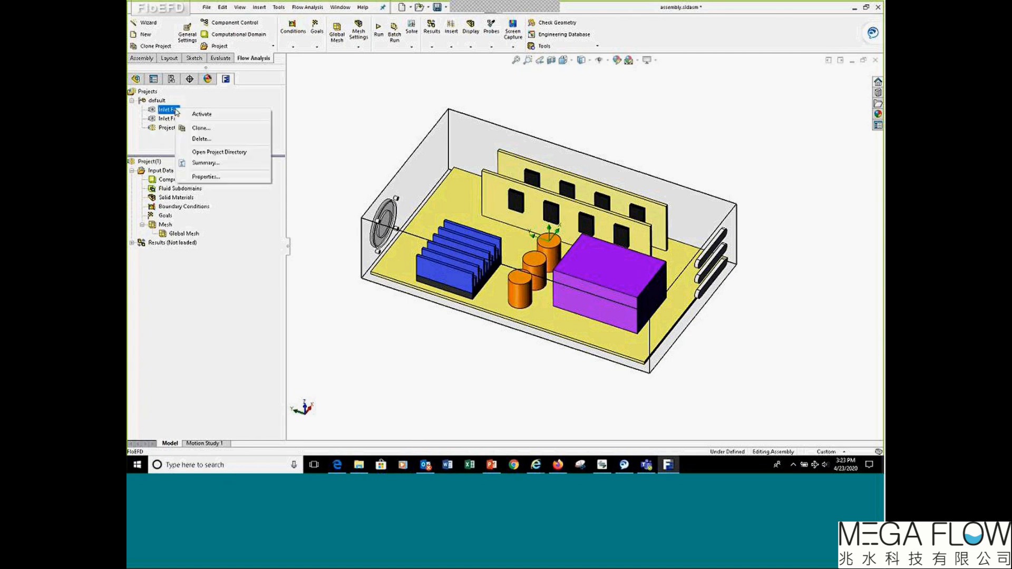
pyautogui.click(204, 116)
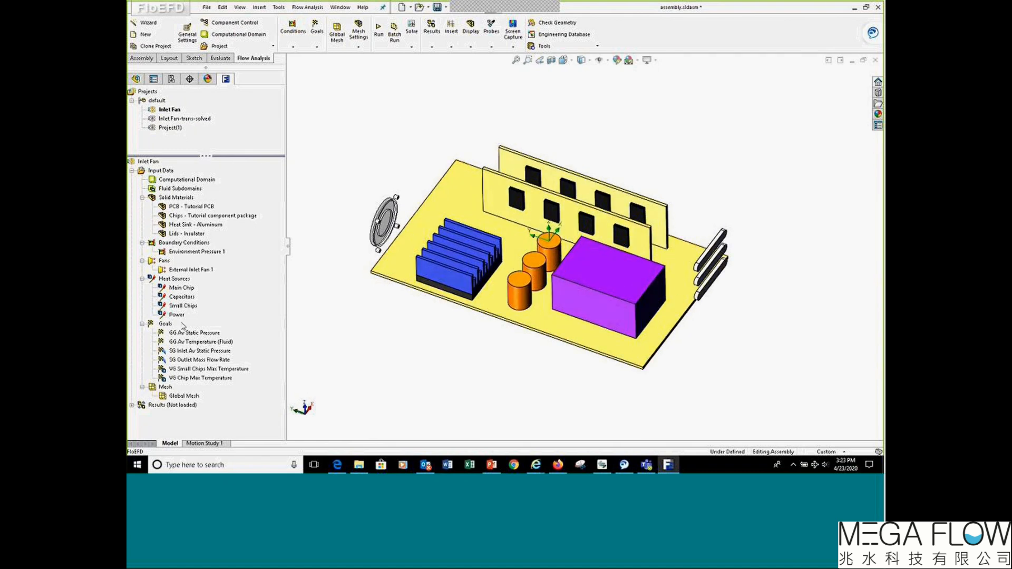
pyautogui.click(132, 404)
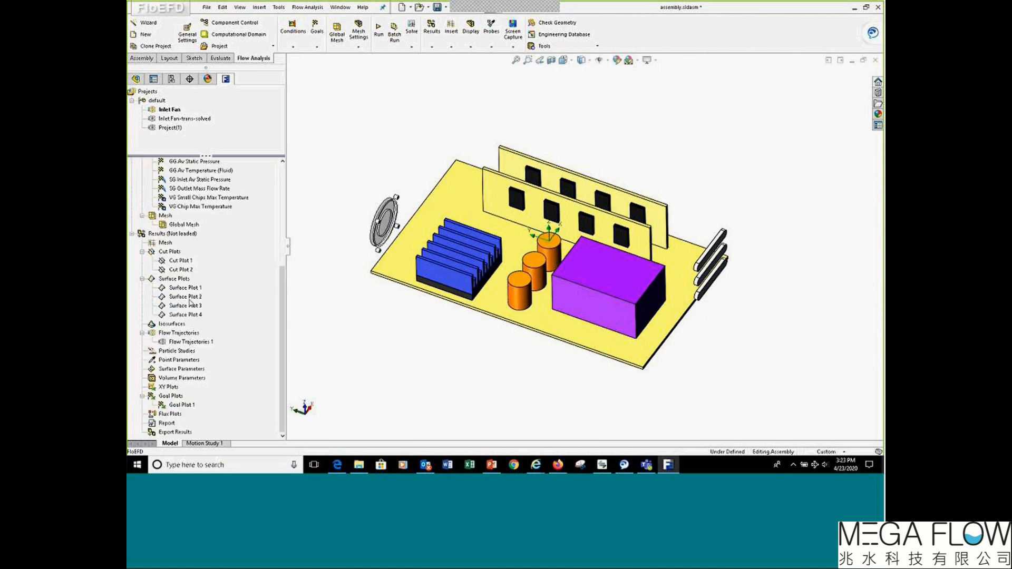
# Clone the Inlet Fan project as "Inlet Fan(1)-transient_1" in the current configuration without copying results, and save the assembly.
pyautogui.rightClick(169, 111)
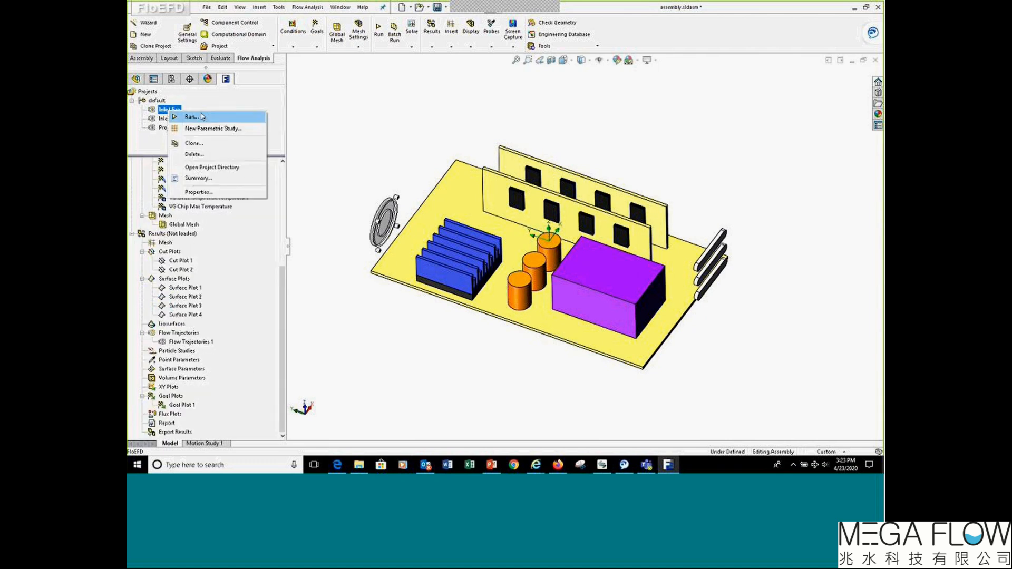
pyautogui.click(214, 147)
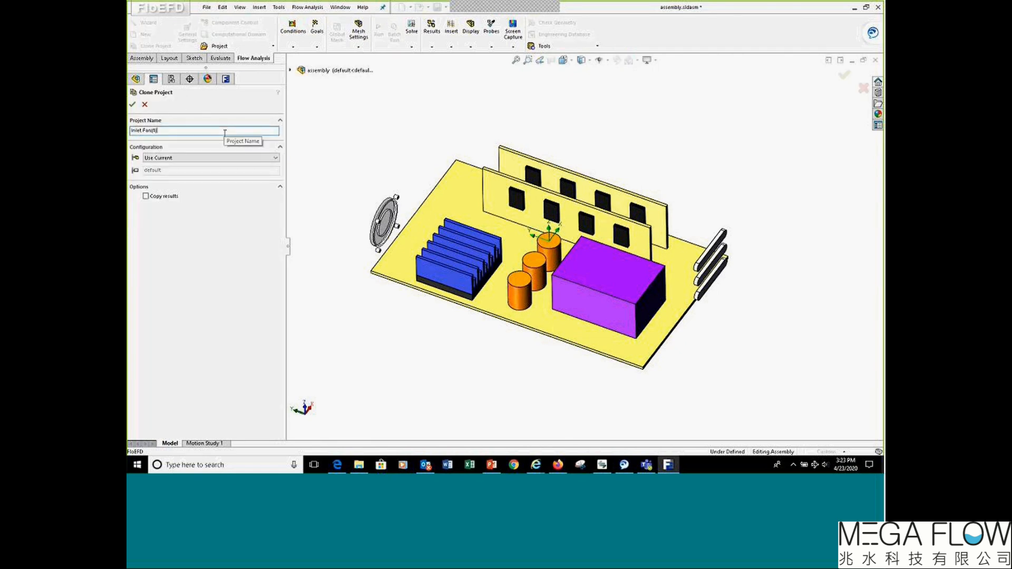
pyautogui.write('-transient_1')
pyautogui.click(132, 105)
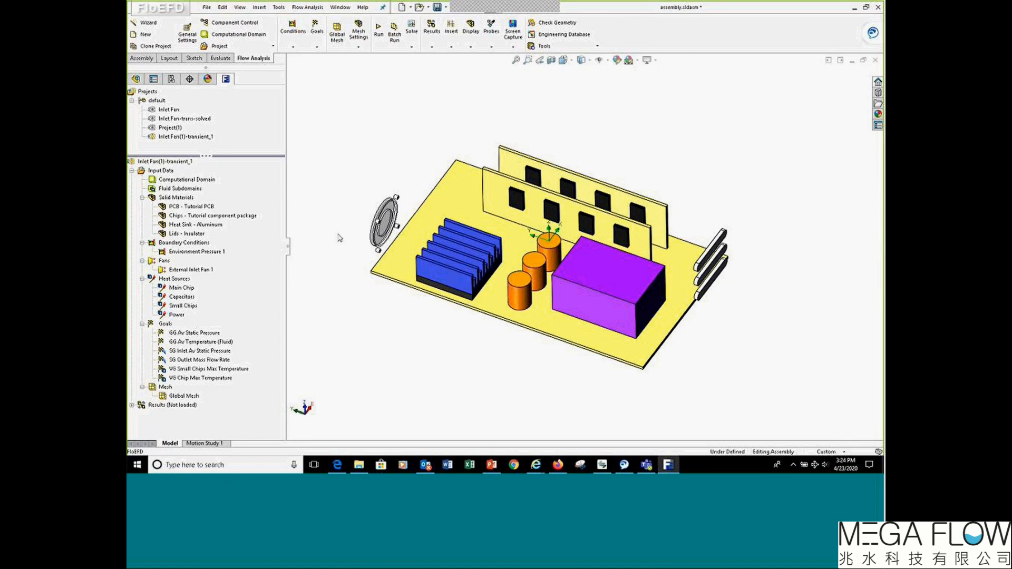
pyautogui.click(437, 8)
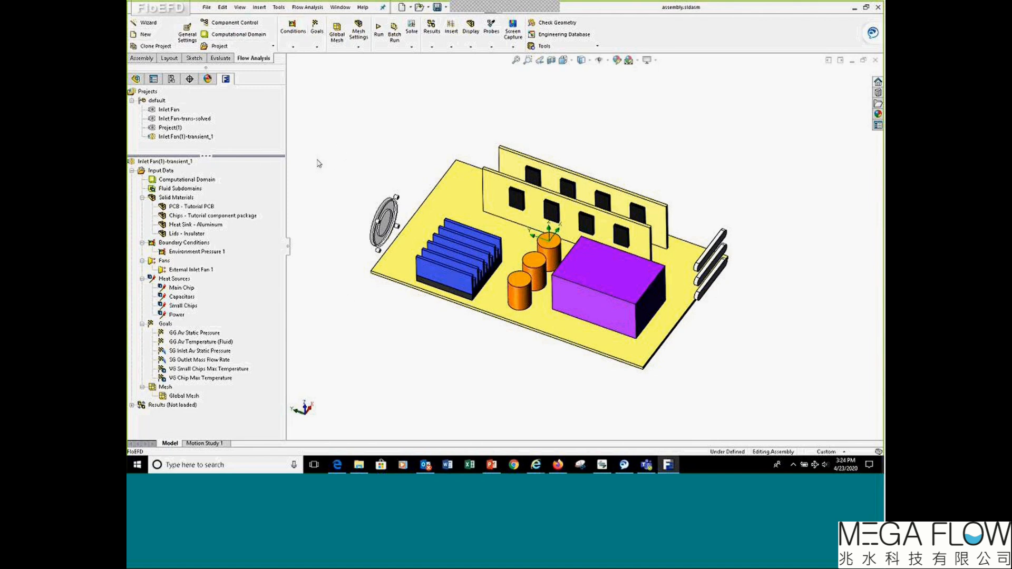
# Enable time-dependent analysis in the general settings of the cloned transient project.
pyautogui.click(194, 36)
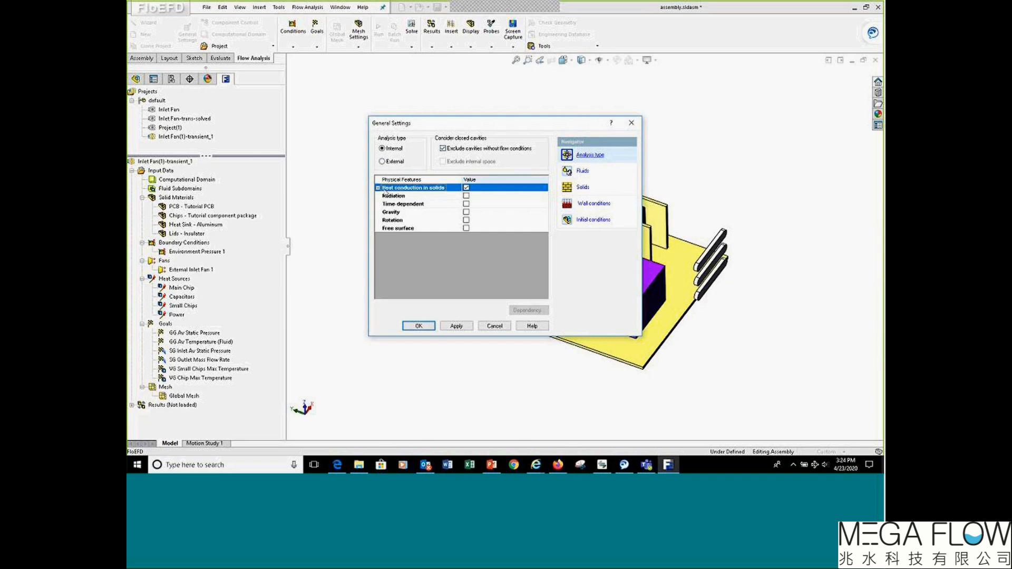
pyautogui.click(465, 204)
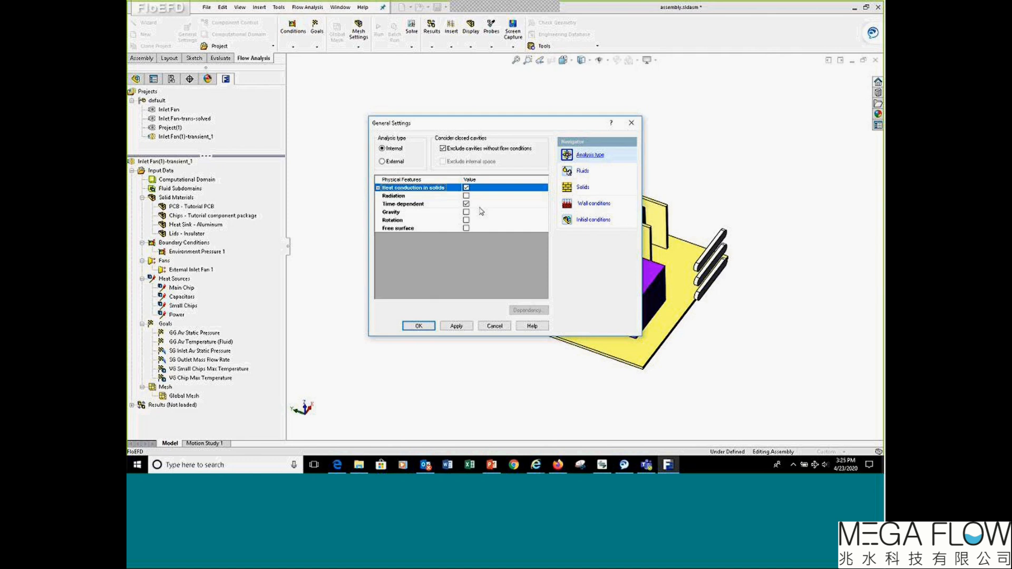
pyautogui.click(427, 327)
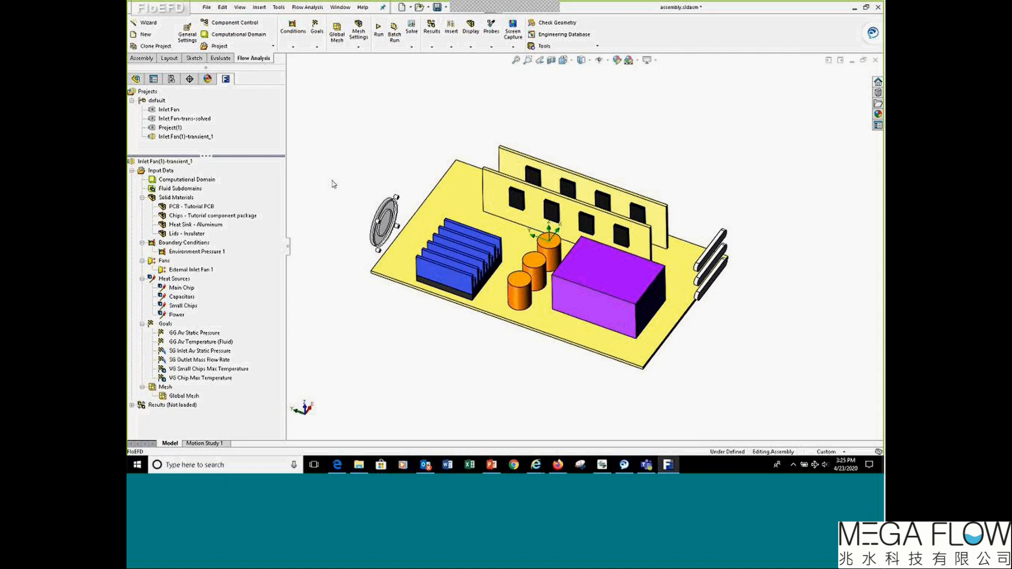
# Set the calculation to finish at a physical time of 10 s, with the goals convergence and travels criteria disabled.
pyautogui.click(413, 47)
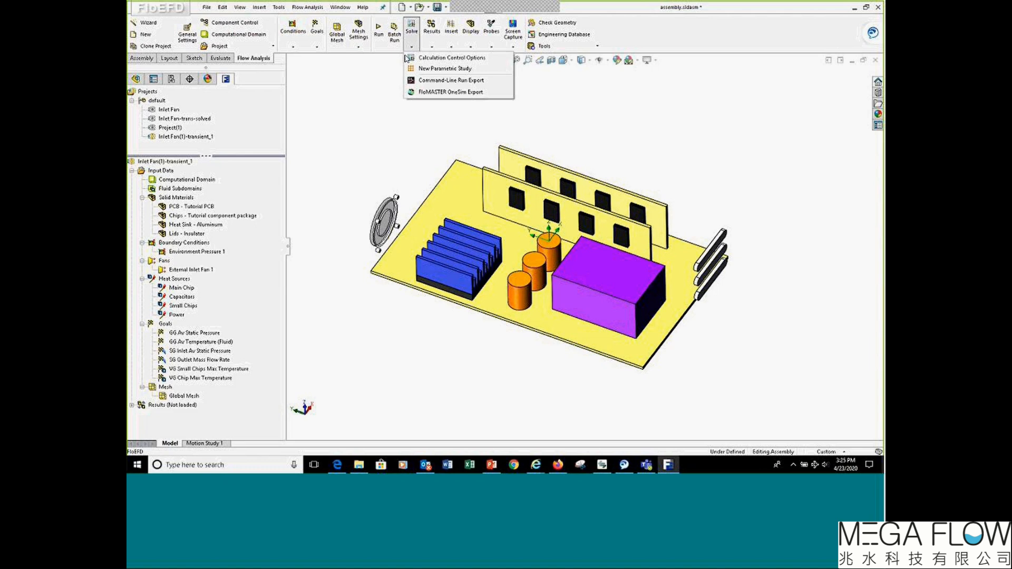
pyautogui.click(305, 7)
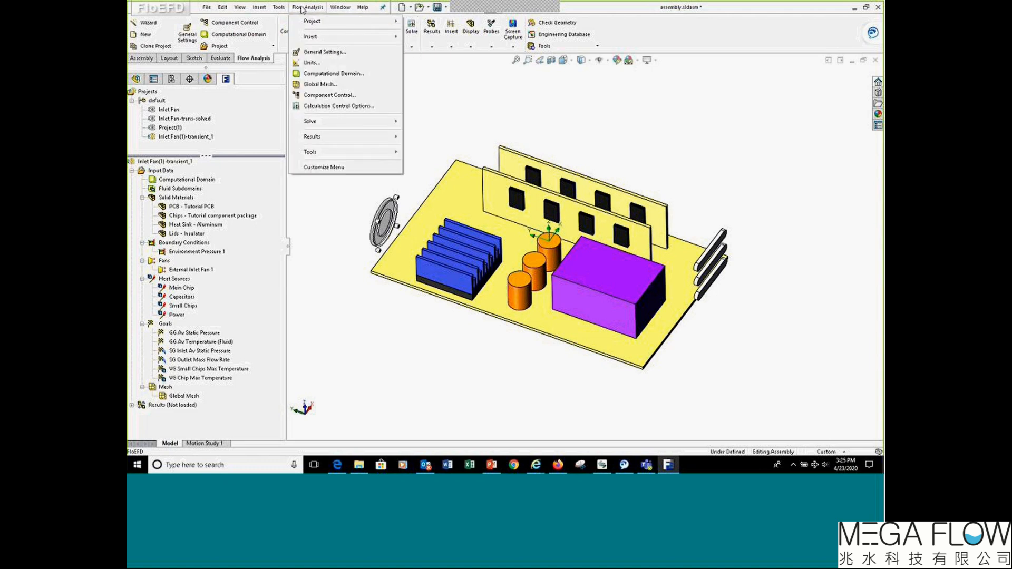
pyautogui.click(331, 106)
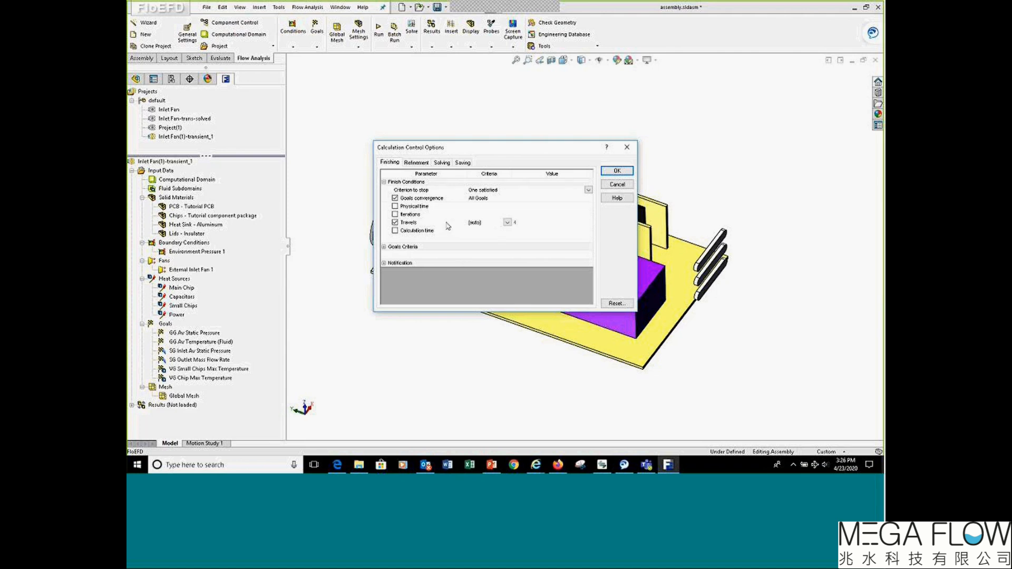
pyautogui.click(395, 198)
pyautogui.click(395, 222)
pyautogui.click(395, 206)
pyautogui.click(472, 206)
pyautogui.write('0 s')
pyautogui.click(384, 247)
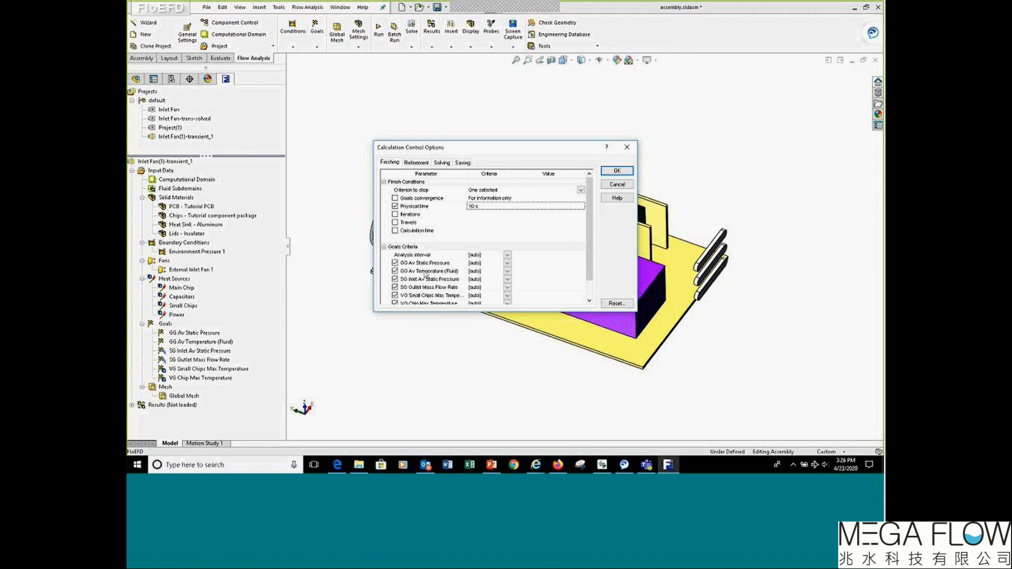
pyautogui.scroll(-1, 425, 275)
pyautogui.scroll(1, 425, 275)
pyautogui.click(384, 248)
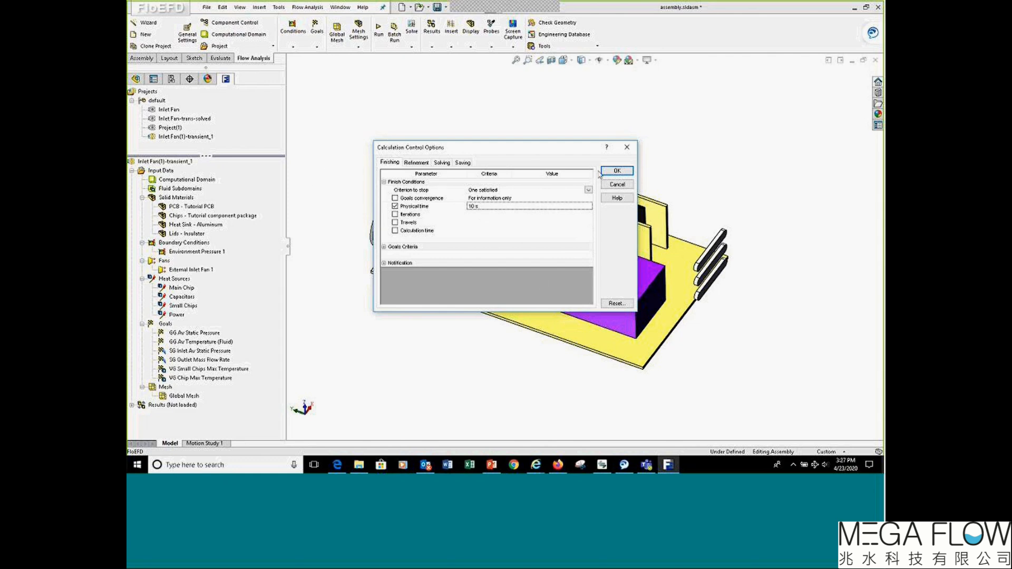
# Enable periodic saving of full results by physical time, with a period of 0.5 s.
pyautogui.click(464, 163)
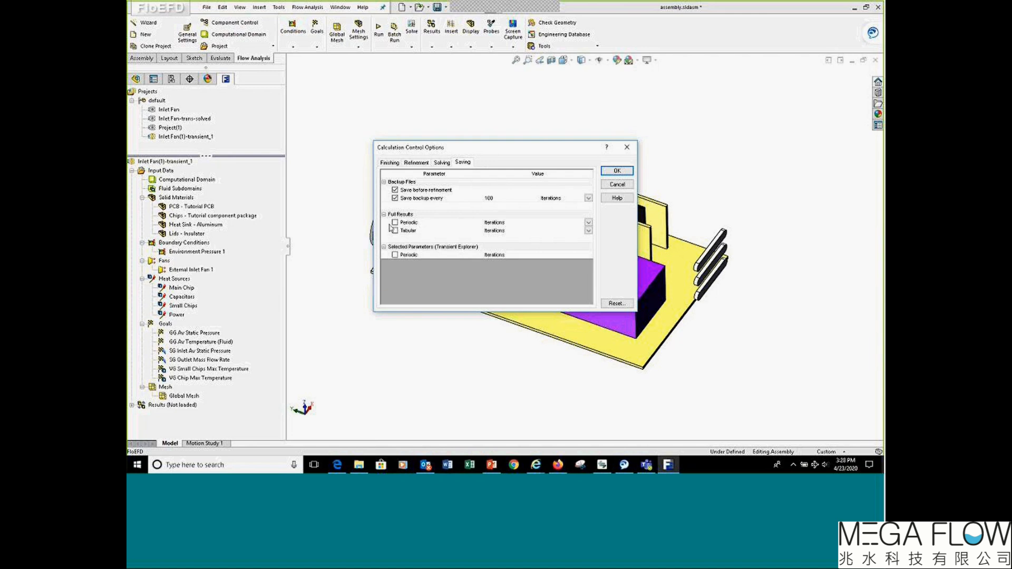
pyautogui.click(395, 222)
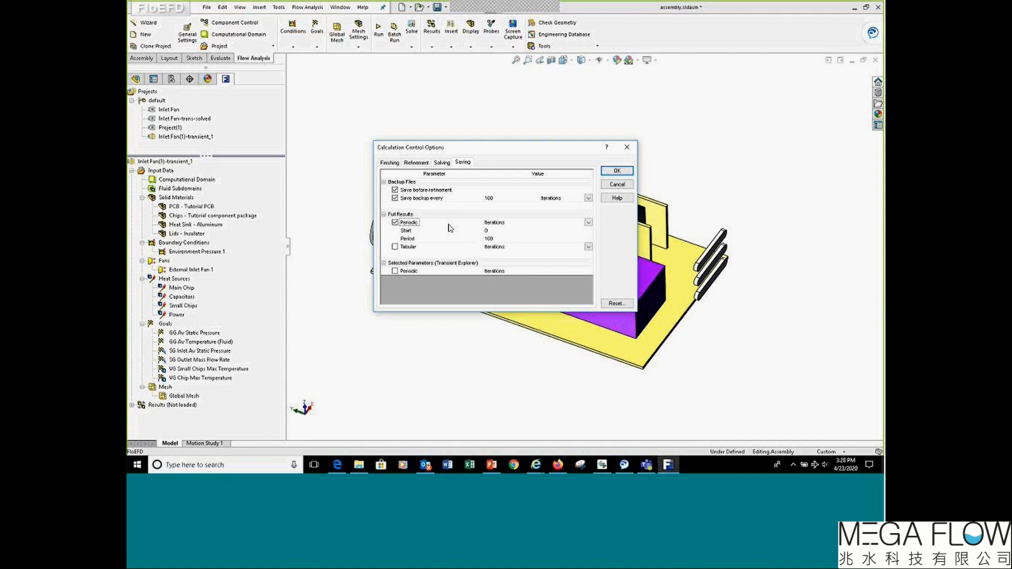
pyautogui.click(588, 222)
pyautogui.click(589, 222)
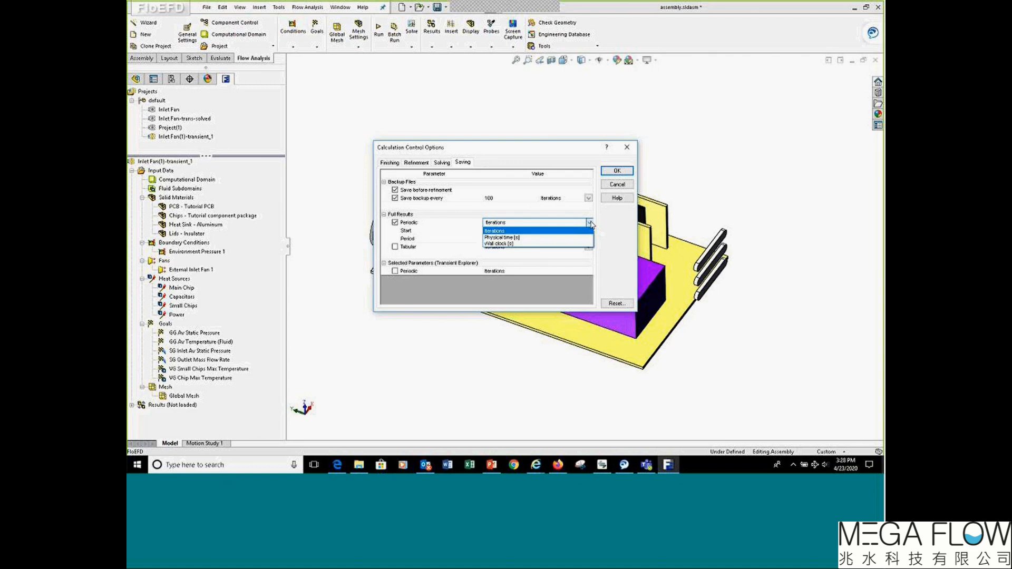
pyautogui.click(507, 238)
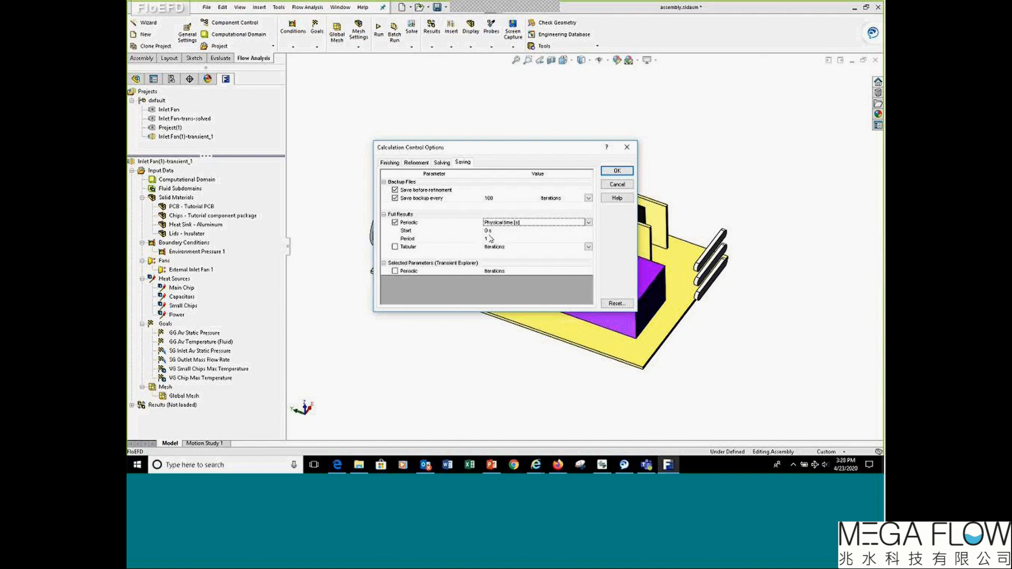
pyautogui.click(488, 239)
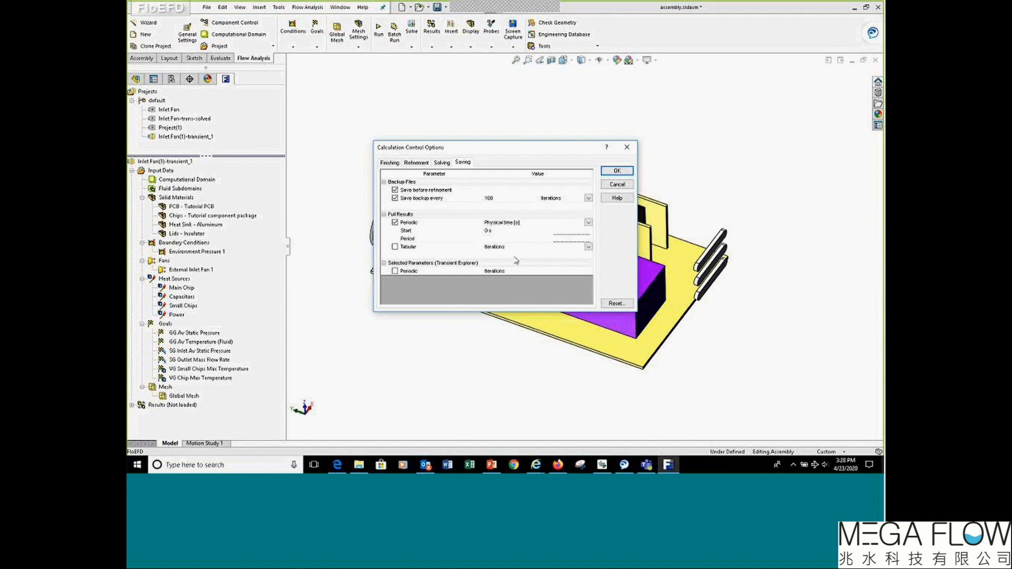
pyautogui.write('.5 s')
# Enable tabular saving of full results by iterations, with 7 as the only entry in the saving table.
pyautogui.click(395, 247)
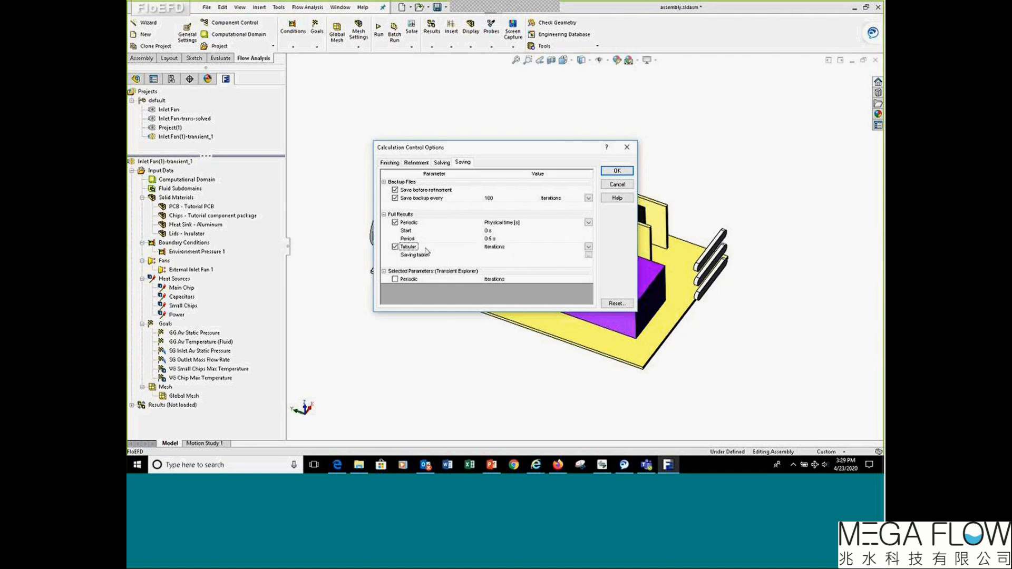
pyautogui.click(589, 256)
pyautogui.click(589, 256)
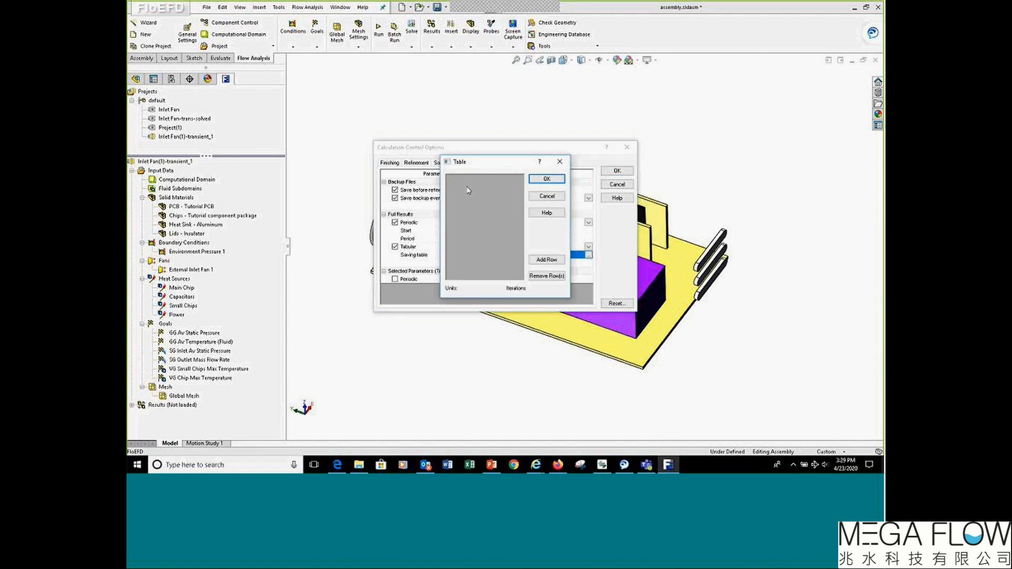
pyautogui.click(546, 259)
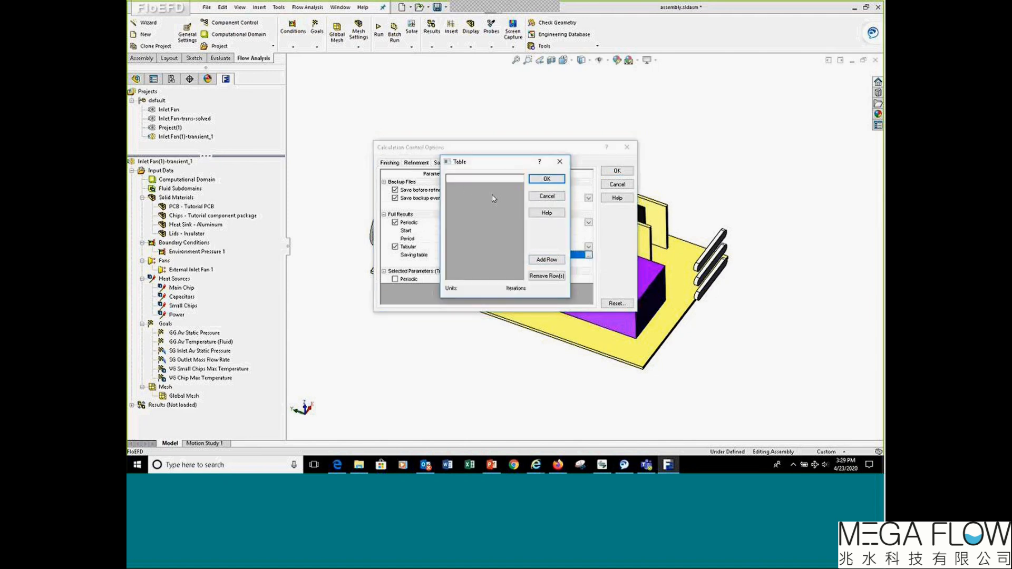
pyautogui.click(485, 182)
pyautogui.click(483, 178)
pyautogui.write('0.5')
pyautogui.click(546, 181)
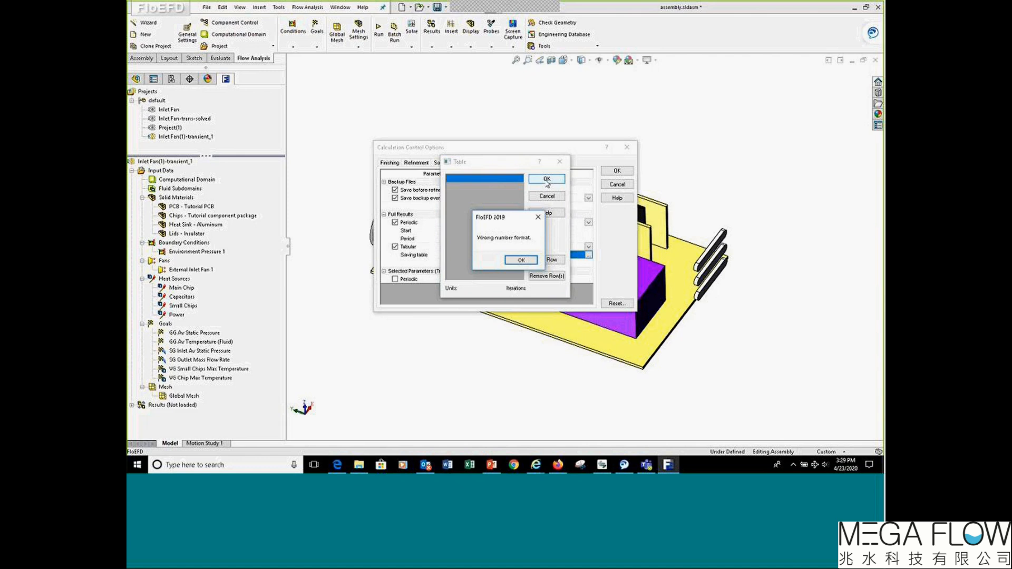
pyautogui.click(521, 260)
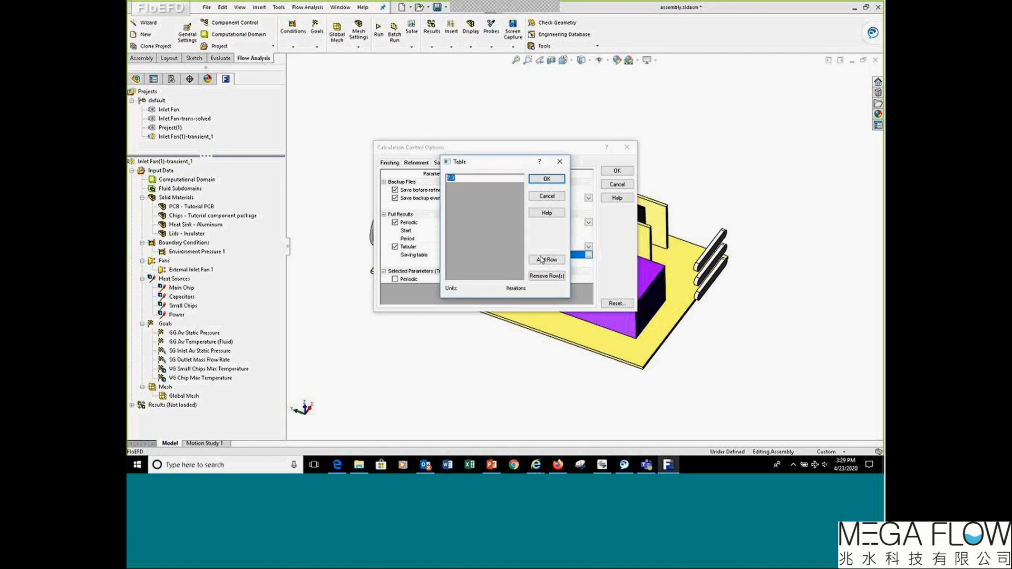
pyautogui.write('7')
pyautogui.click(547, 179)
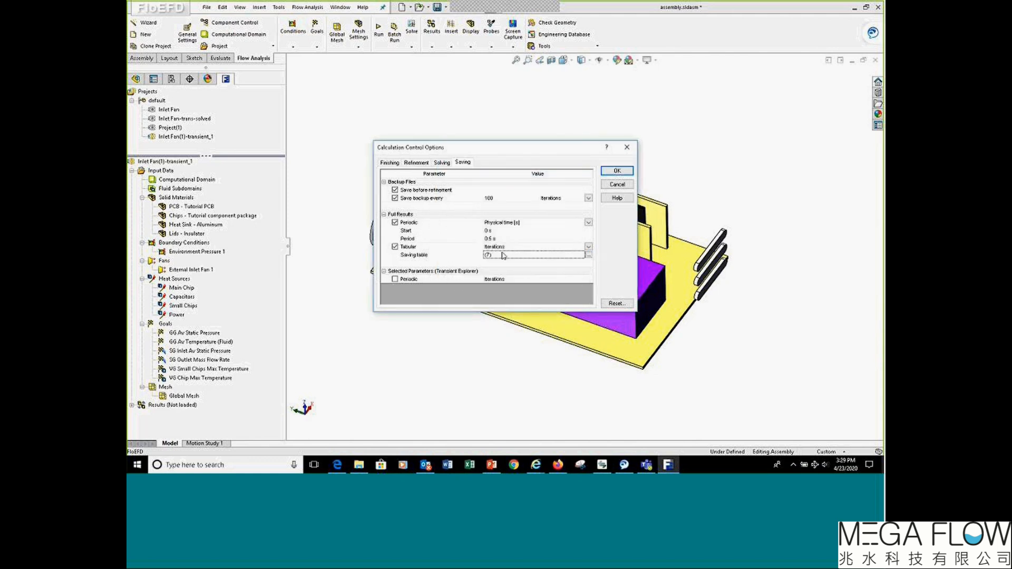
# Try tabular saving by physical time with a 7.3 s table entry, and disable tabular saving again.
pyautogui.click(589, 247)
pyautogui.click(515, 262)
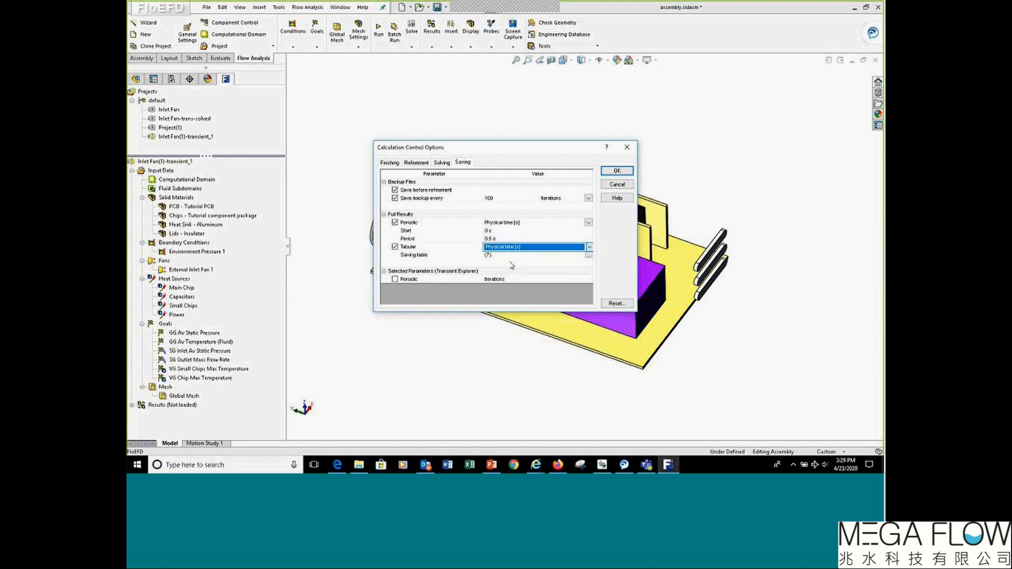
pyautogui.click(589, 256)
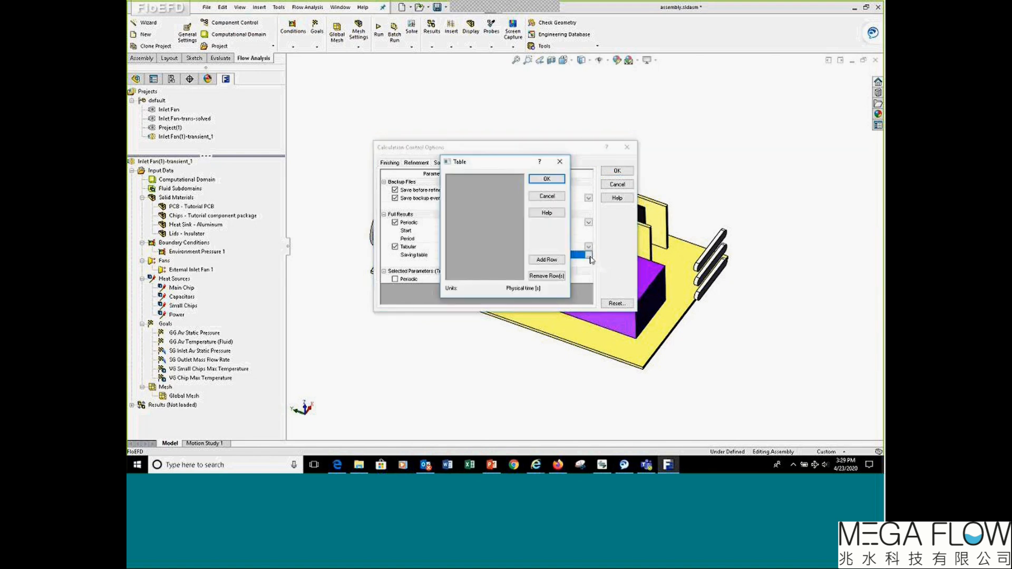
pyautogui.click(539, 261)
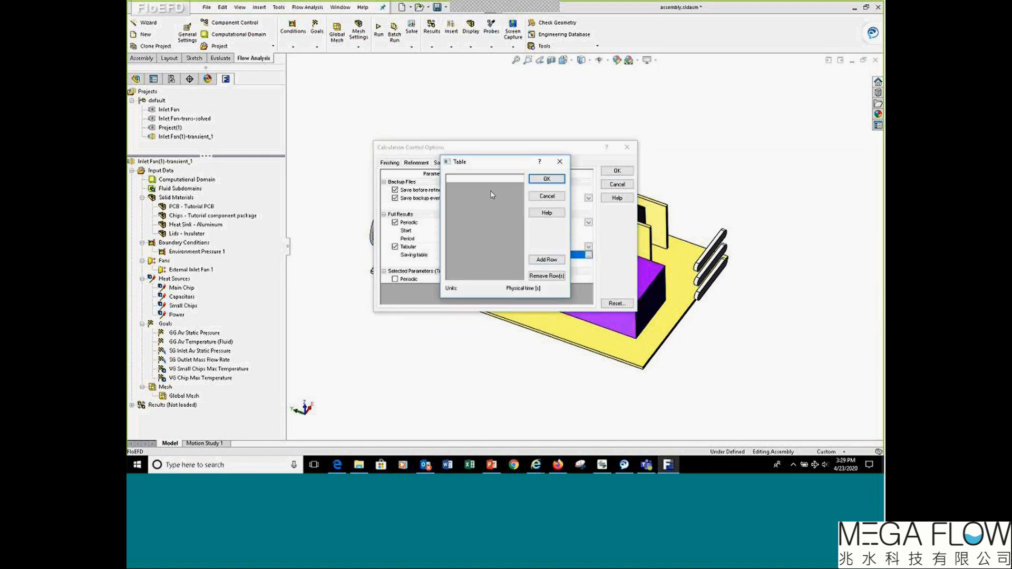
pyautogui.write('7.3')
pyautogui.click(559, 180)
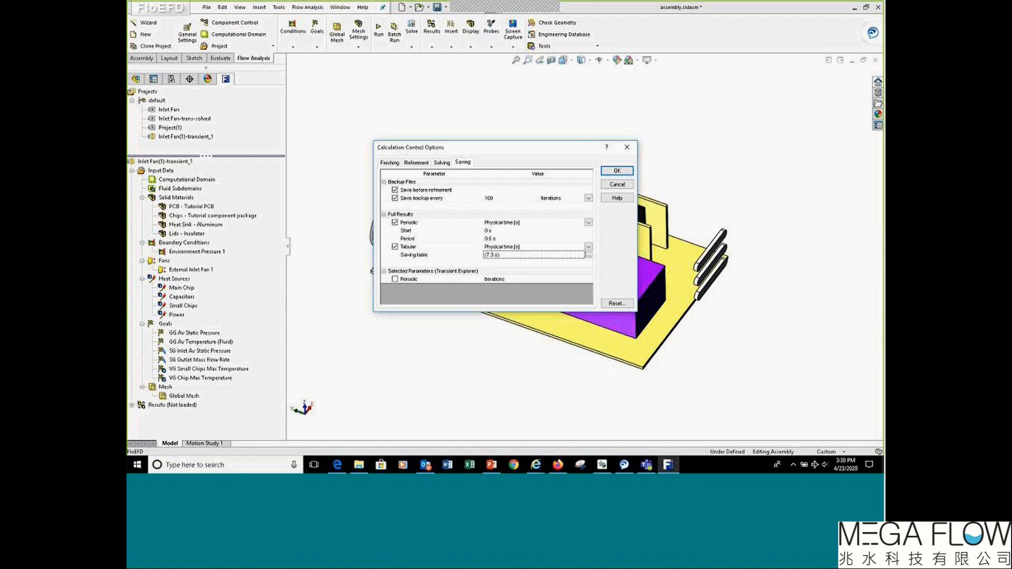
pyautogui.click(395, 247)
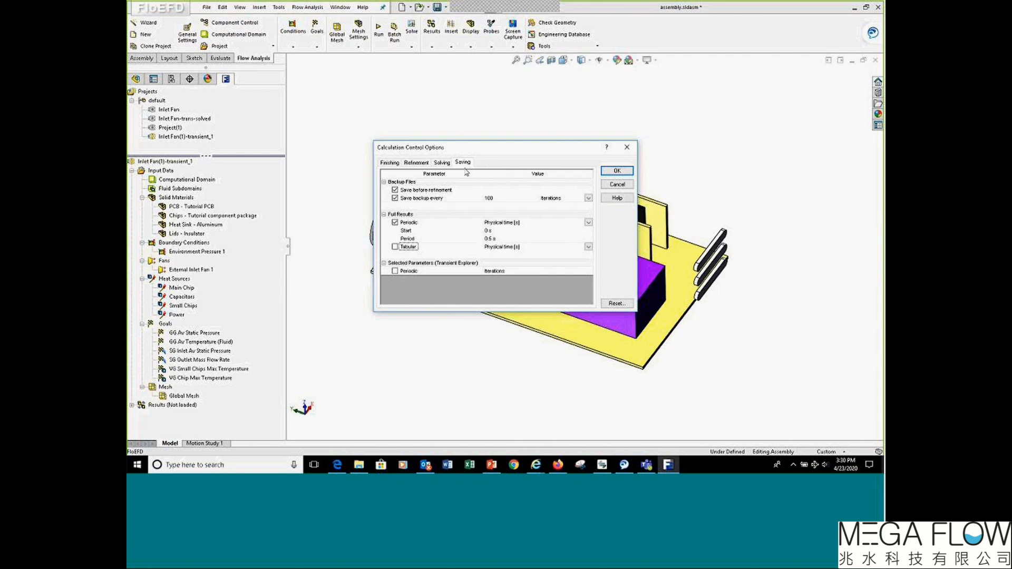
# Switch the solving time step to manual and define it with an F(time) - table dependency.
pyautogui.click(391, 163)
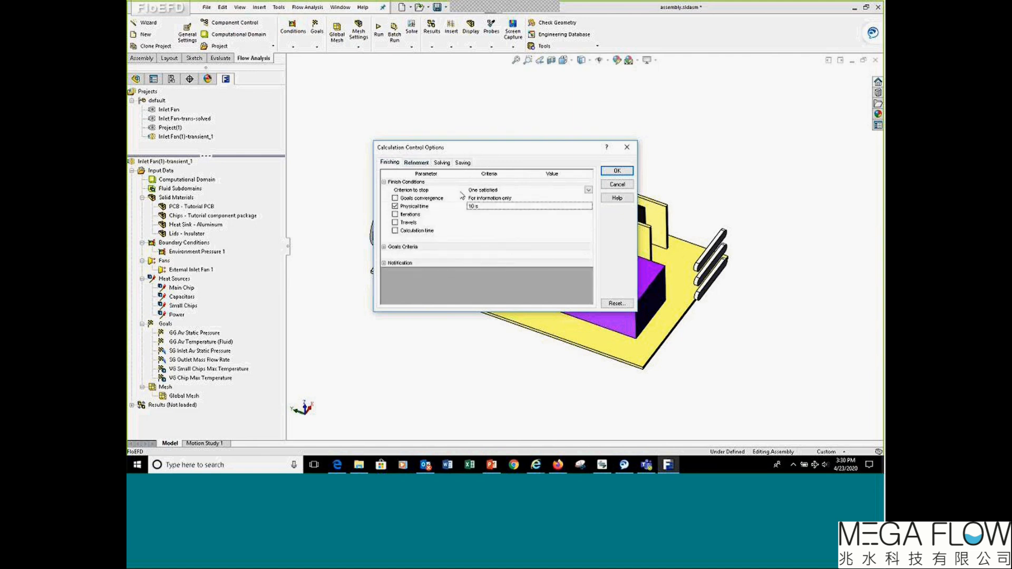
pyautogui.click(442, 163)
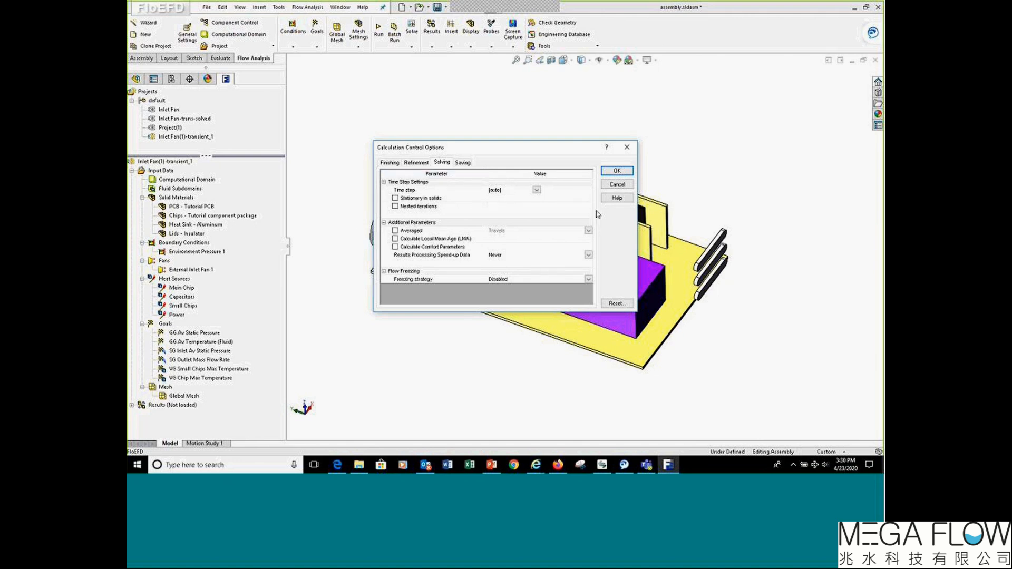
pyautogui.click(537, 191)
pyautogui.click(503, 205)
pyautogui.click(589, 191)
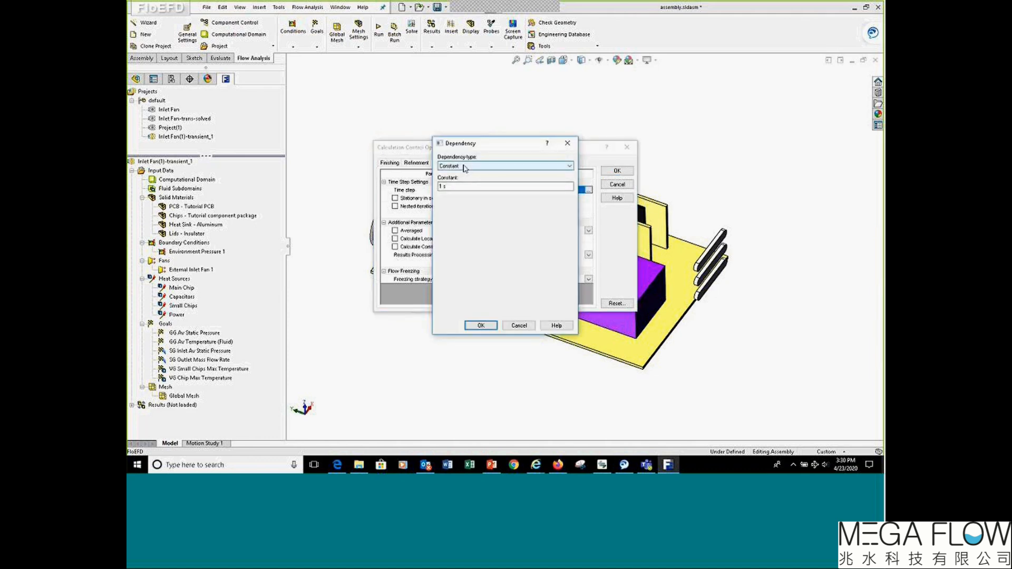
pyautogui.click(443, 187)
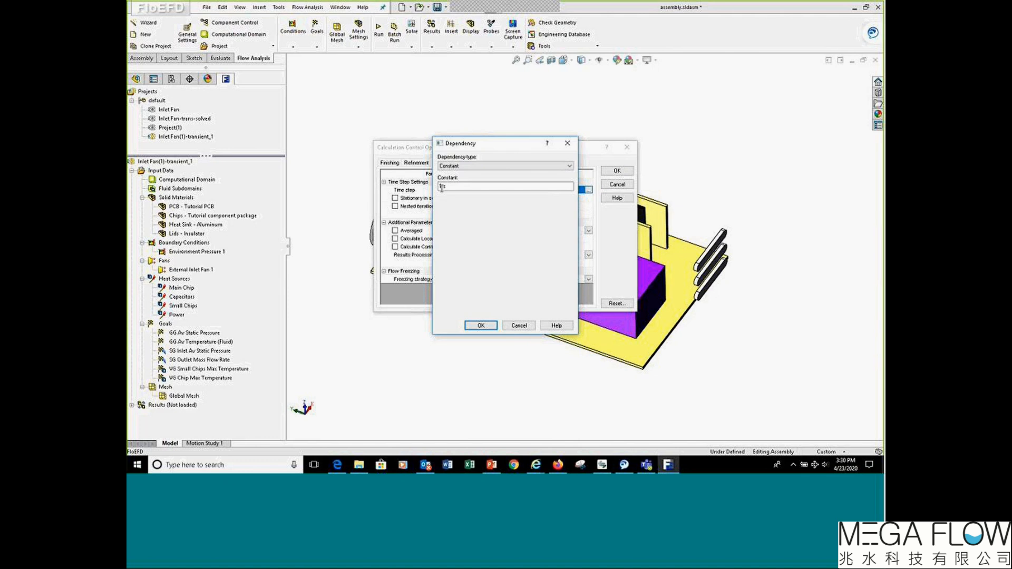
pyautogui.click(469, 165)
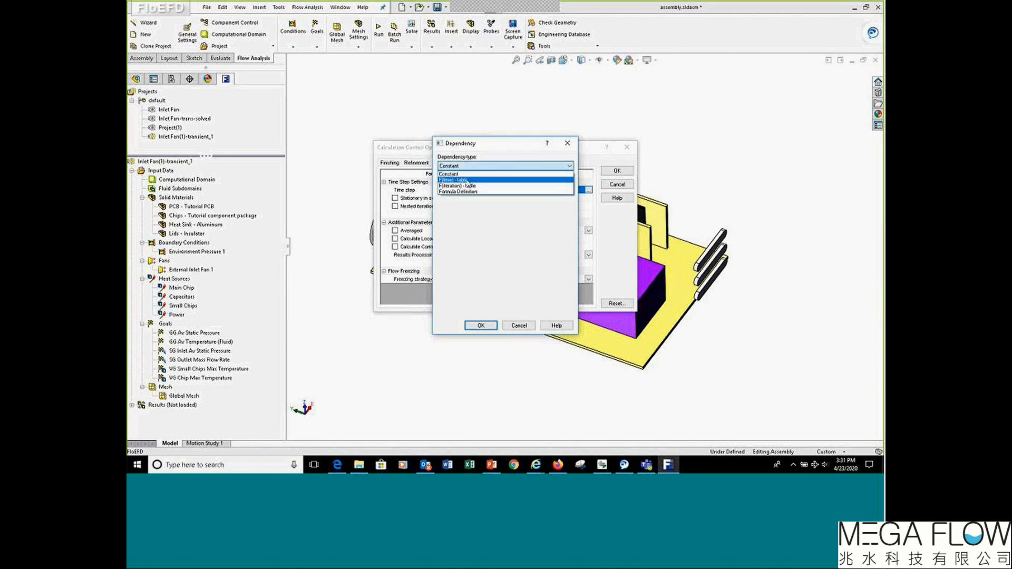
pyautogui.click(466, 180)
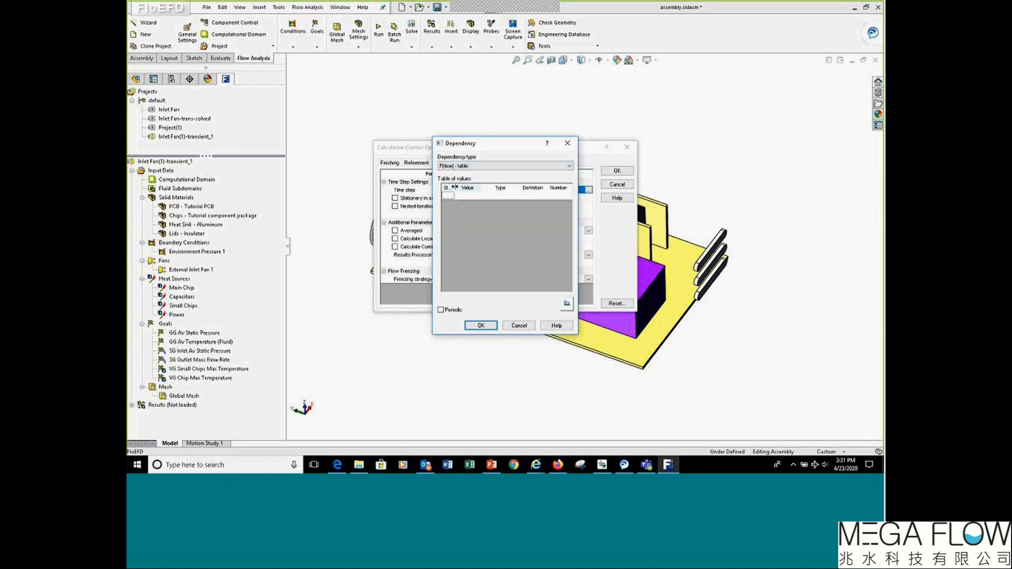
# Fill the time-step table with 0.001 s at 0 s, 0.01 s at 1 s and 0.1 s at 10 s, and display its plot.
pyautogui.moveTo(454, 187); pyautogui.dragTo(465, 187)
pyautogui.click(483, 199)
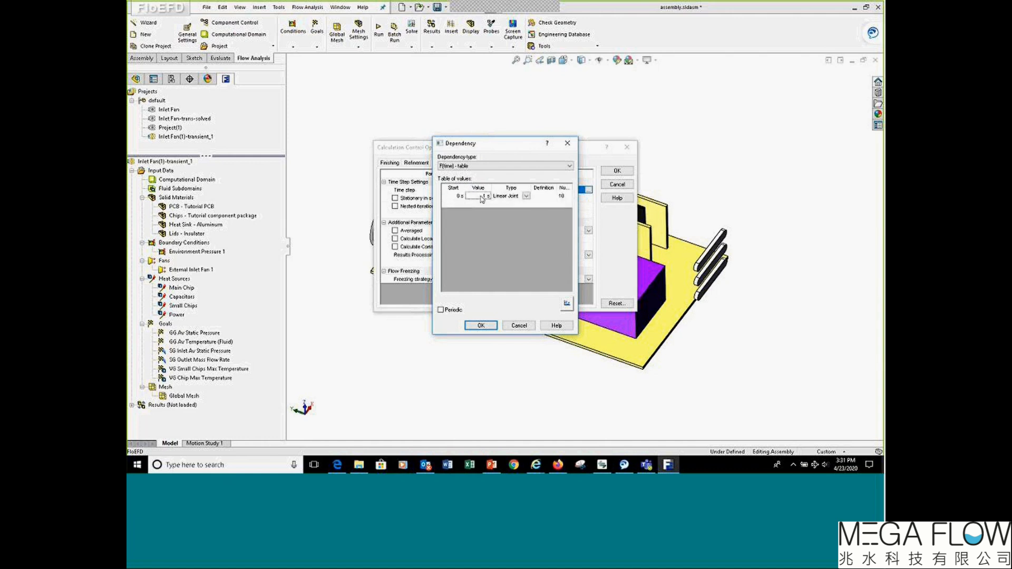
pyautogui.click(499, 241)
pyautogui.click(473, 223)
pyautogui.write('1')
pyautogui.click(485, 204)
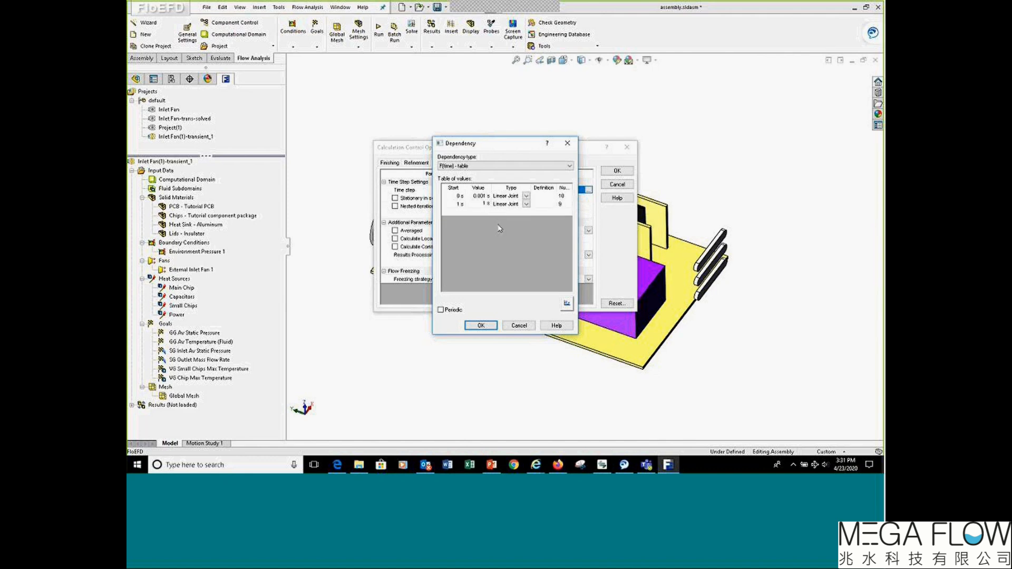
pyautogui.write('0.01')
pyautogui.click(462, 217)
pyautogui.write('10')
pyautogui.click(484, 212)
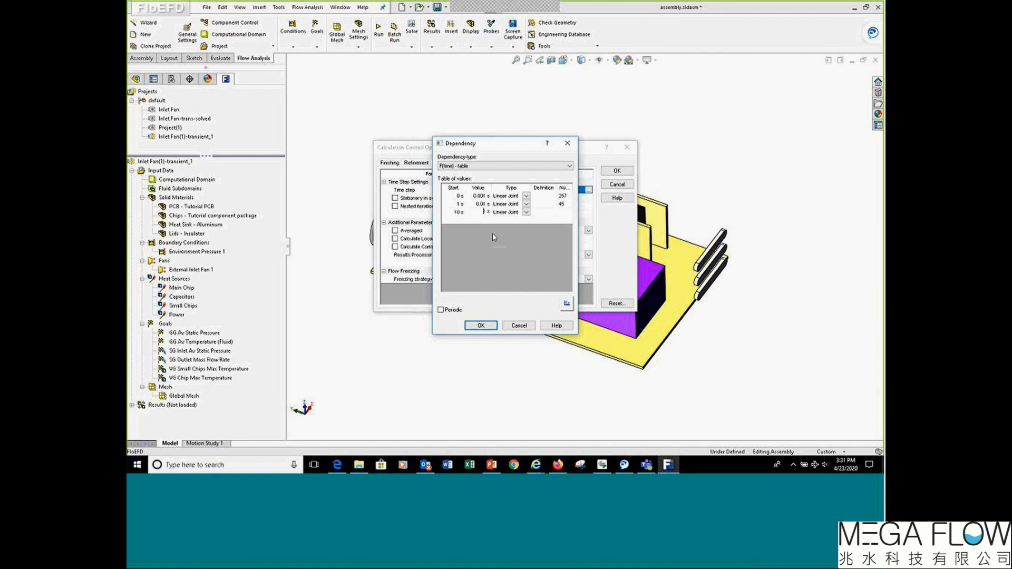
pyautogui.write('0.1')
pyautogui.click(566, 304)
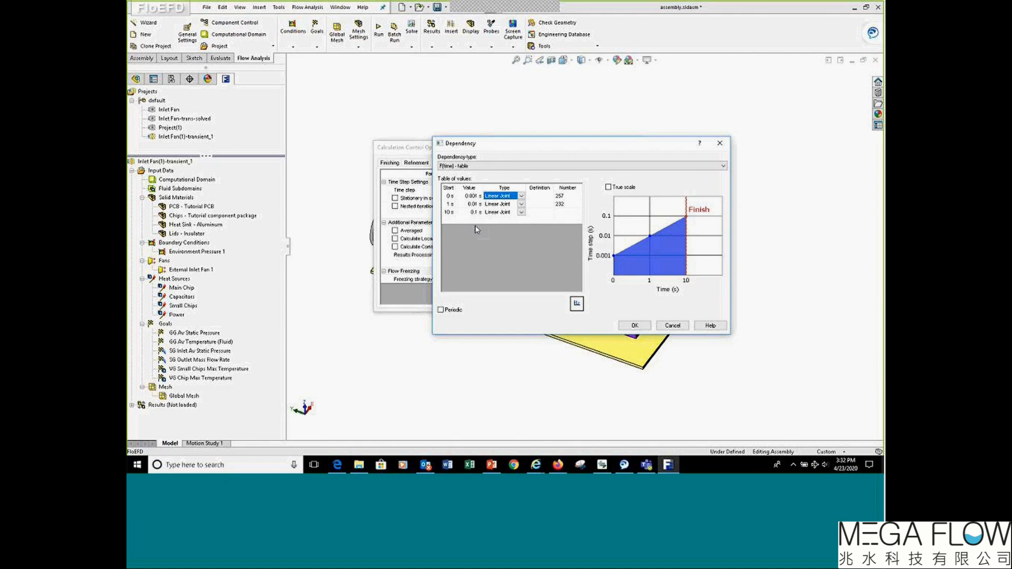
# Set the time step to 0.01 s at 0 s and 0.1 s at 1 s, and accept the calculation control options.
pyautogui.click(473, 195)
pyautogui.press('BackSpace')
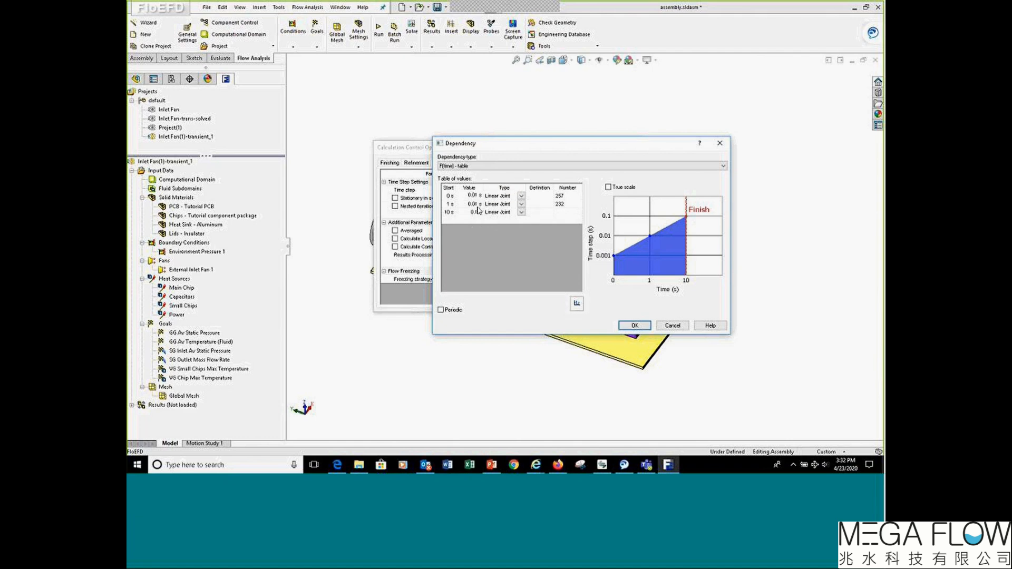
pyautogui.click(476, 205)
pyautogui.press('BackSpace')
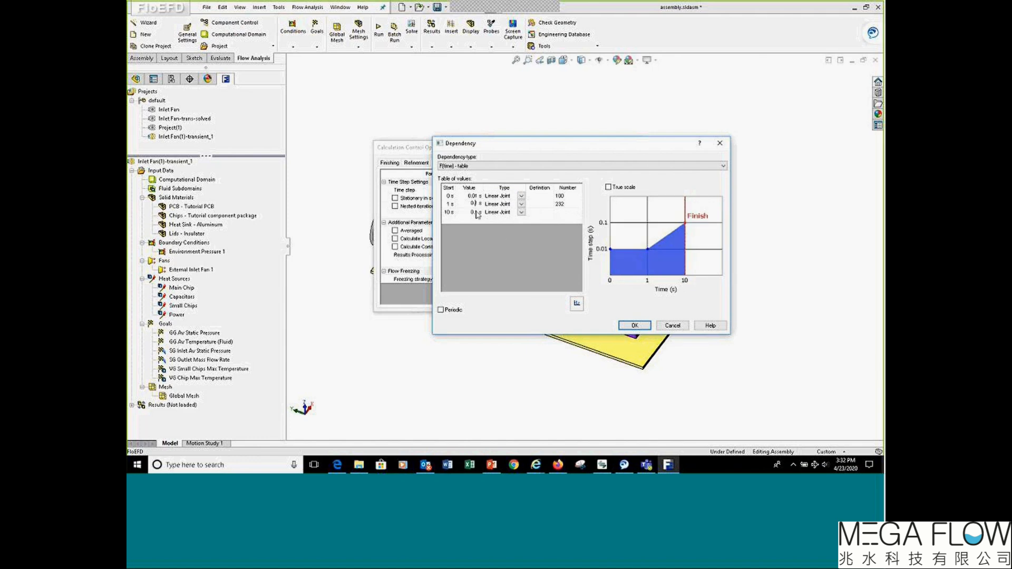
pyautogui.click(476, 212)
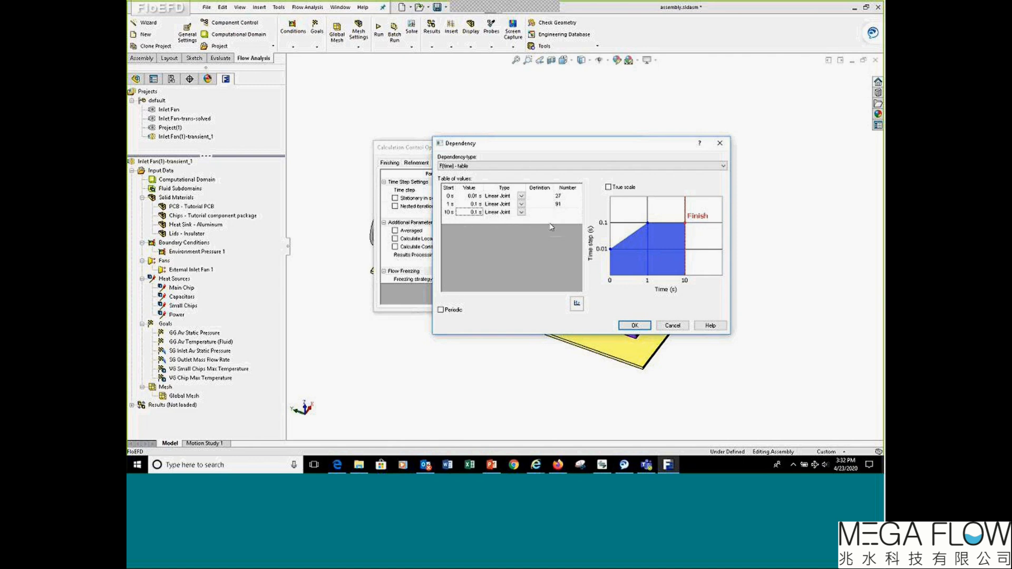
pyautogui.click(634, 325)
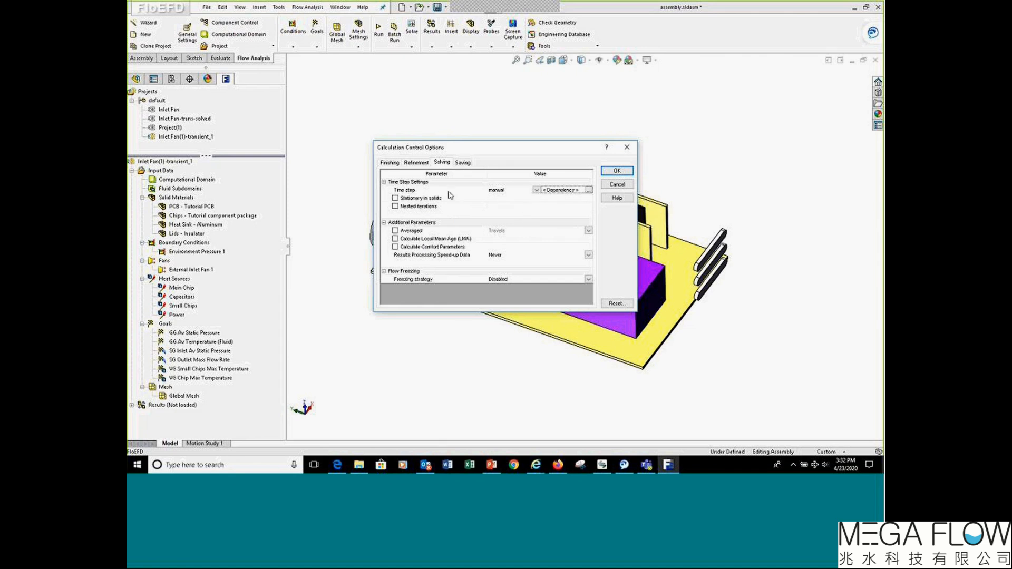
pyautogui.click(390, 164)
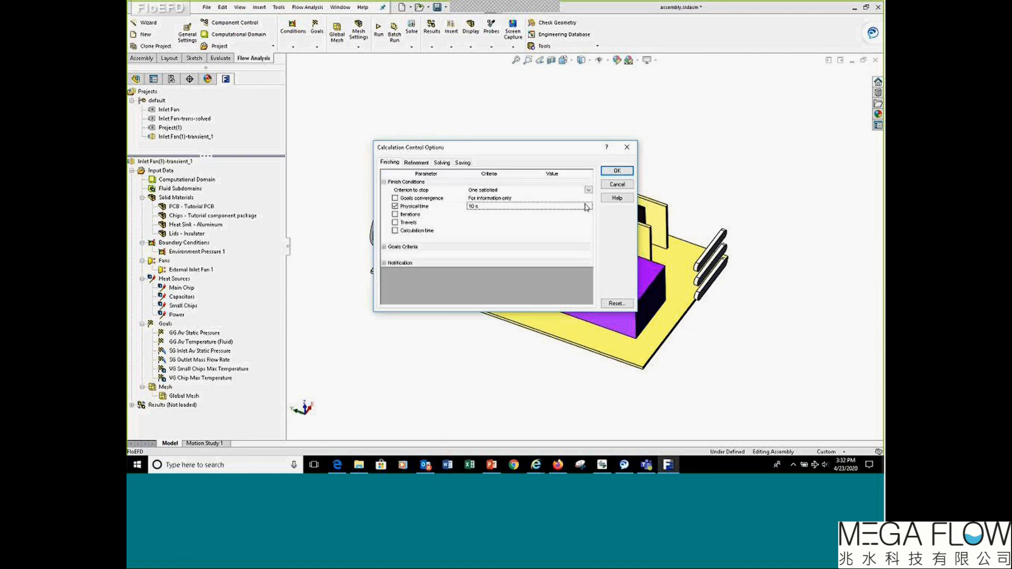
pyautogui.click(616, 171)
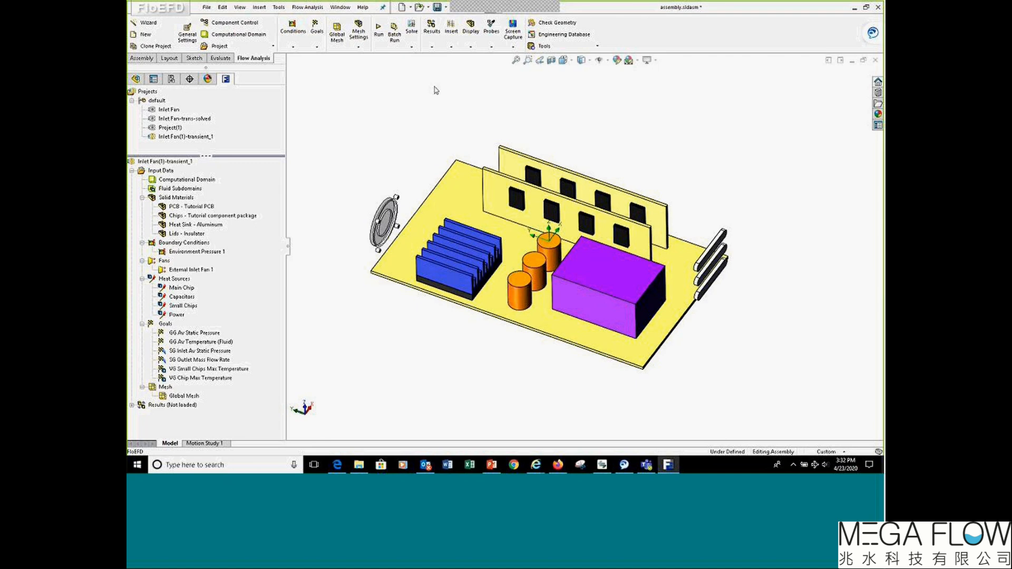
# Save the assembly and run the transient project as a new calculation on this computer.
pyautogui.click(437, 8)
pyautogui.moveTo(394, 137); pyautogui.dragTo(394, 142, button='middle')
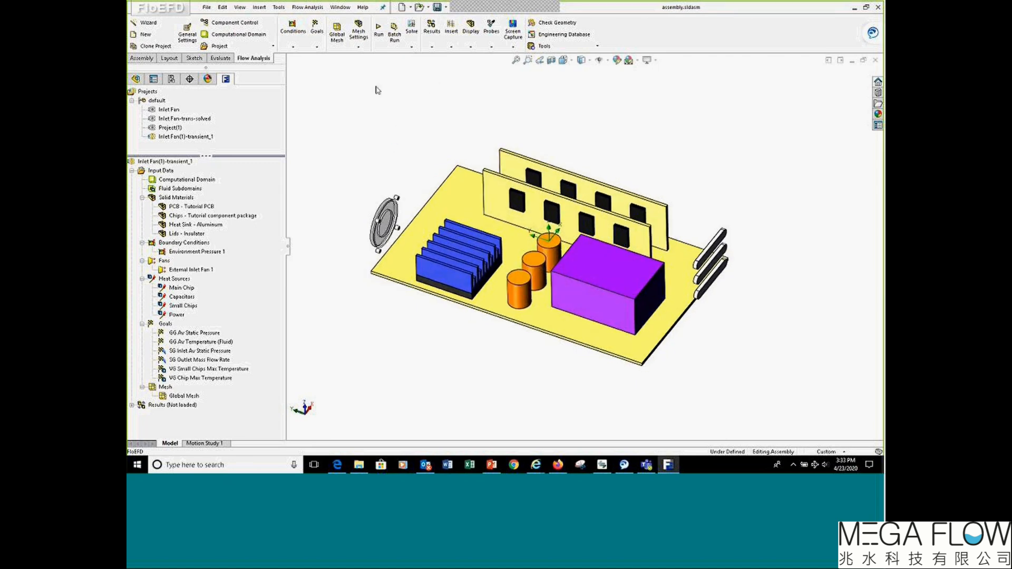
pyautogui.click(378, 37)
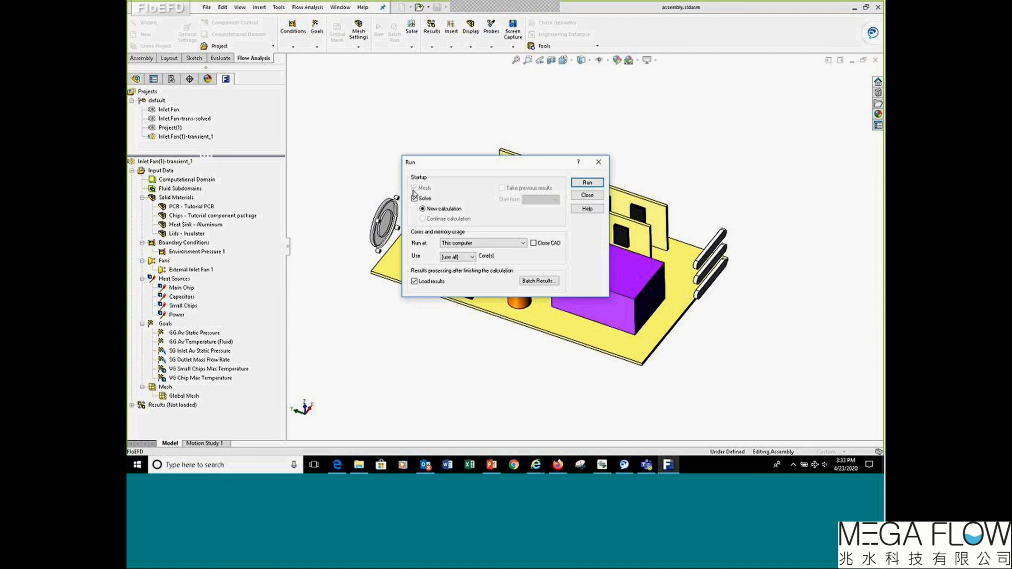
pyautogui.click(587, 183)
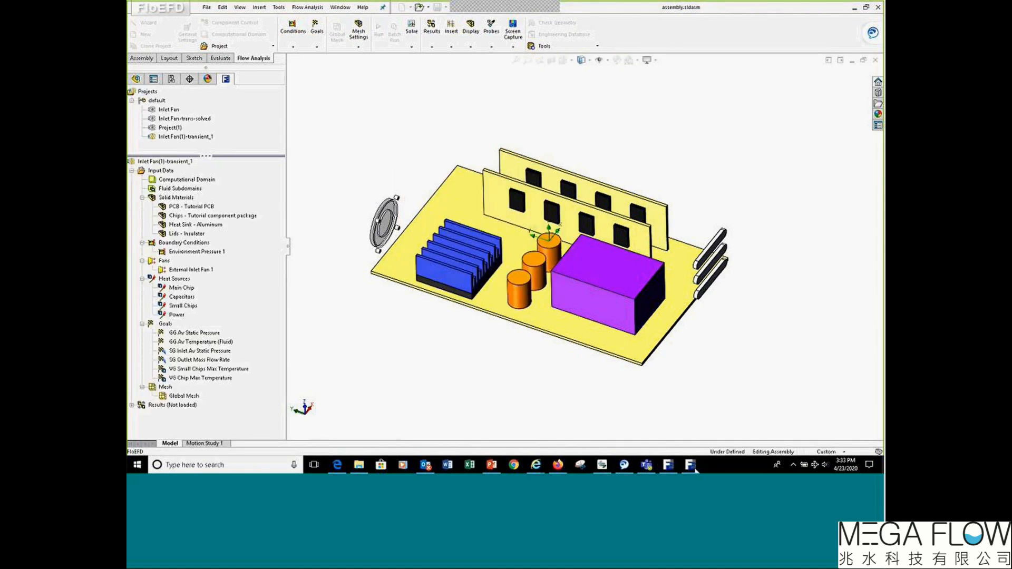
# Switch to the solver window, enlarge the Info parameter list, and examine the physical time, current time step and time-step warning.
pyautogui.click(691, 465)
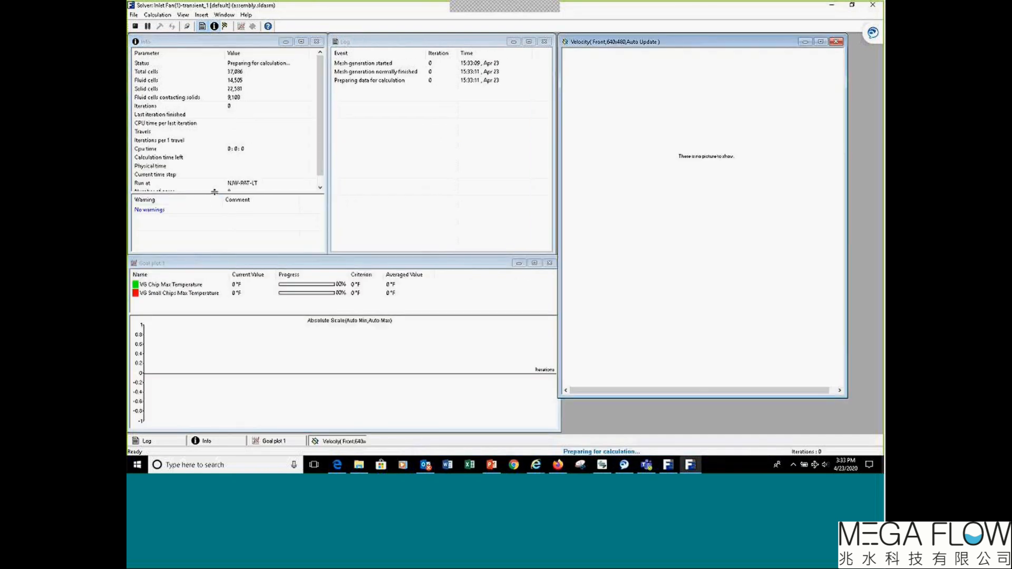
pyautogui.moveTo(214, 191); pyautogui.dragTo(215, 206)
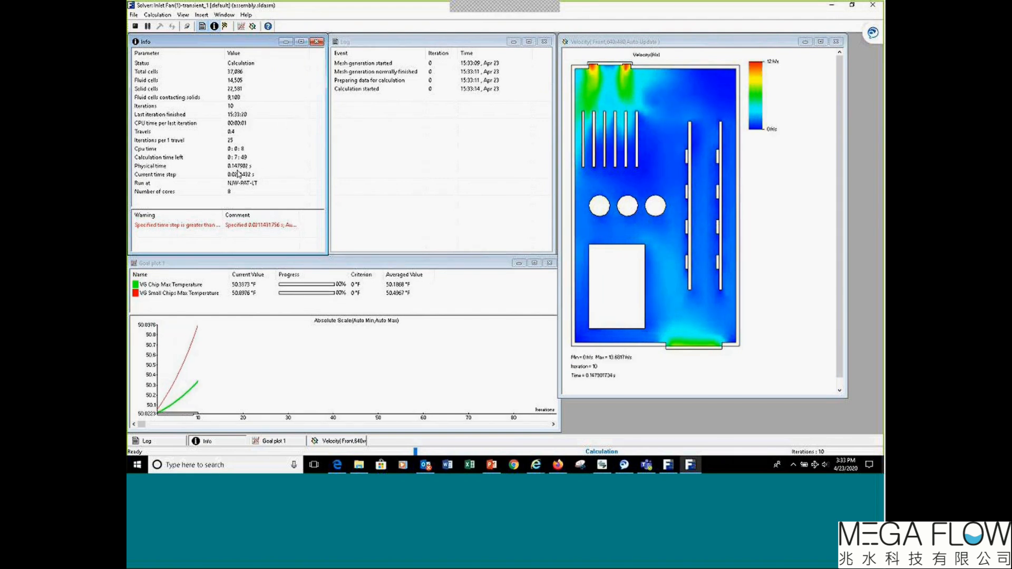
pyautogui.click(171, 167)
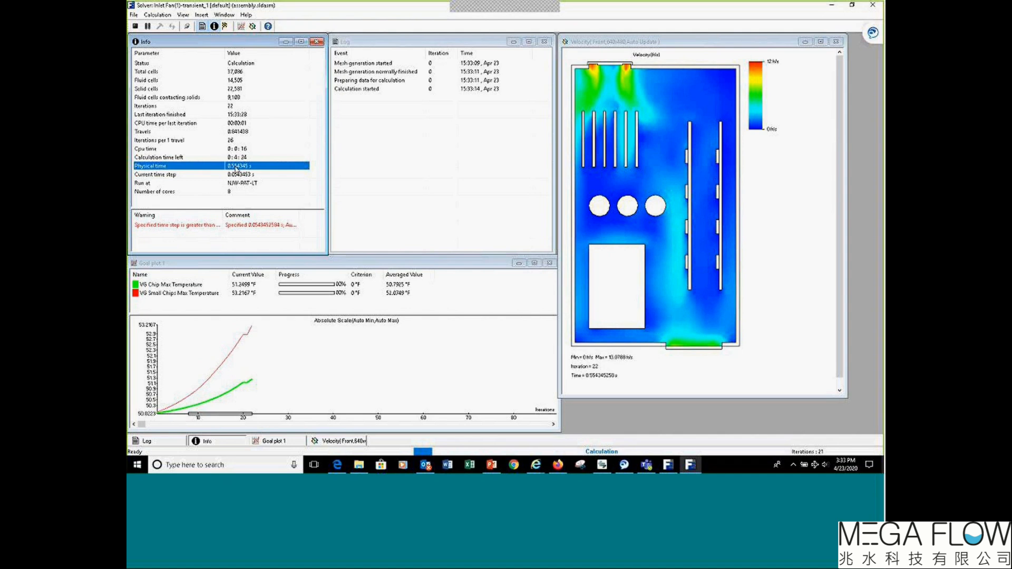
pyautogui.click(178, 174)
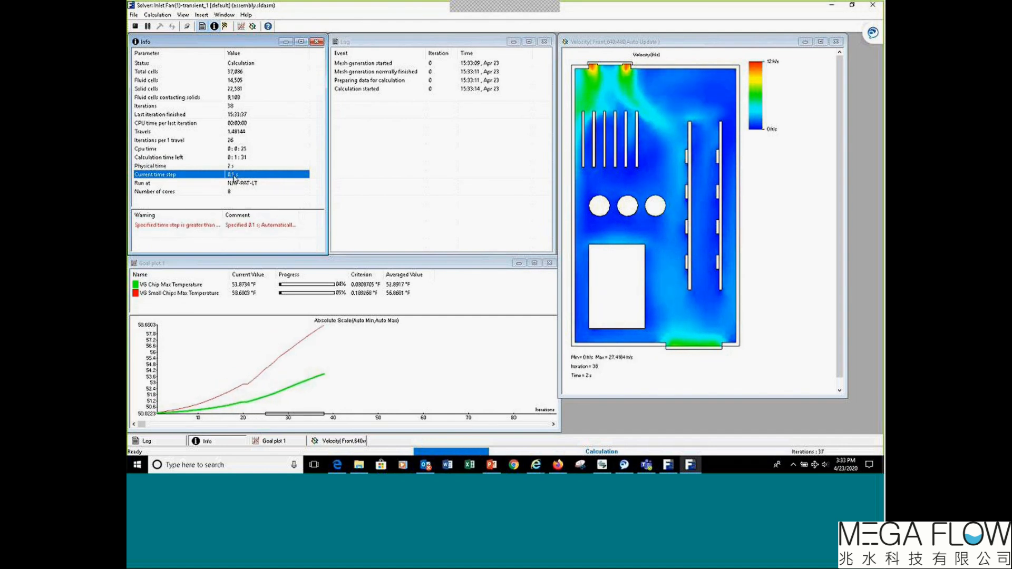
pyautogui.click(206, 165)
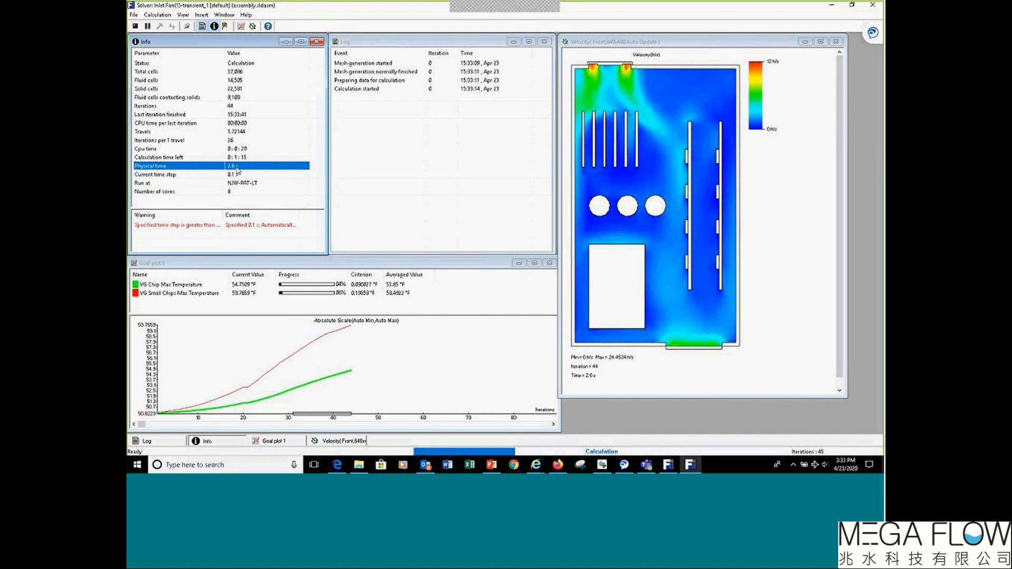
pyautogui.click(207, 225)
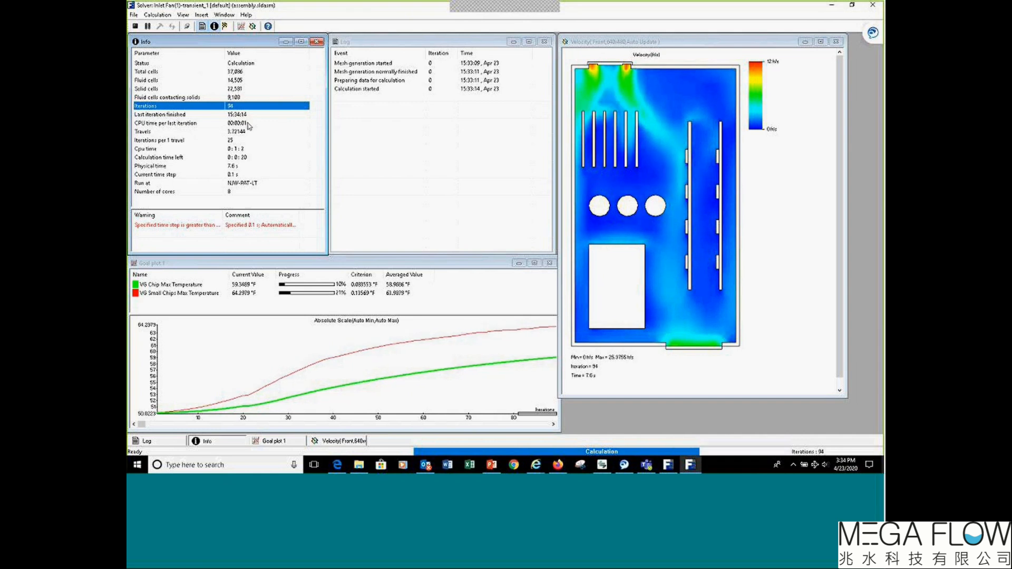
# Set the goal plot's length scale to 6 and its X-axis units to Physical time.
pyautogui.rightClick(384, 352)
pyautogui.click(304, 408)
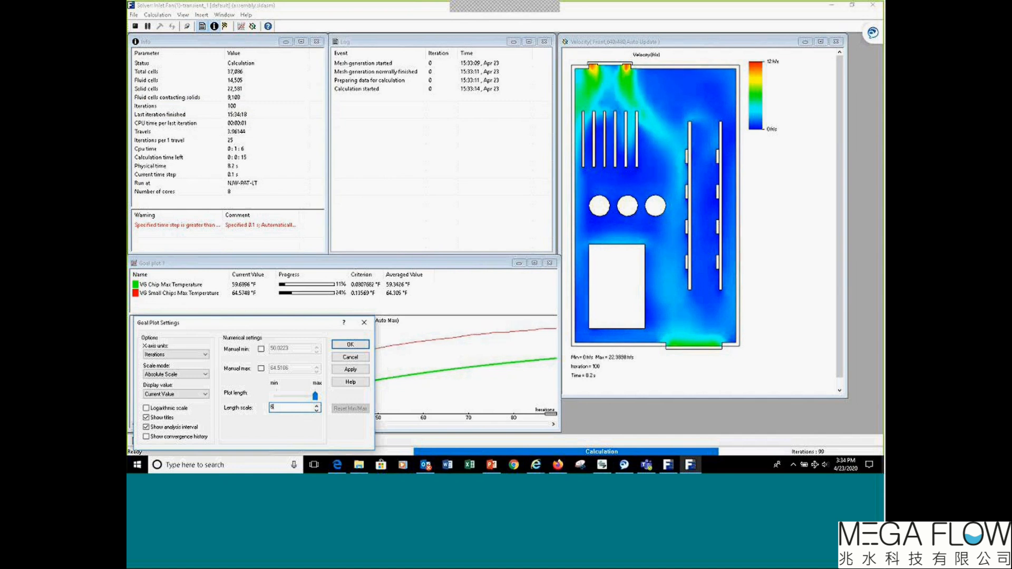
pyautogui.press('Return')
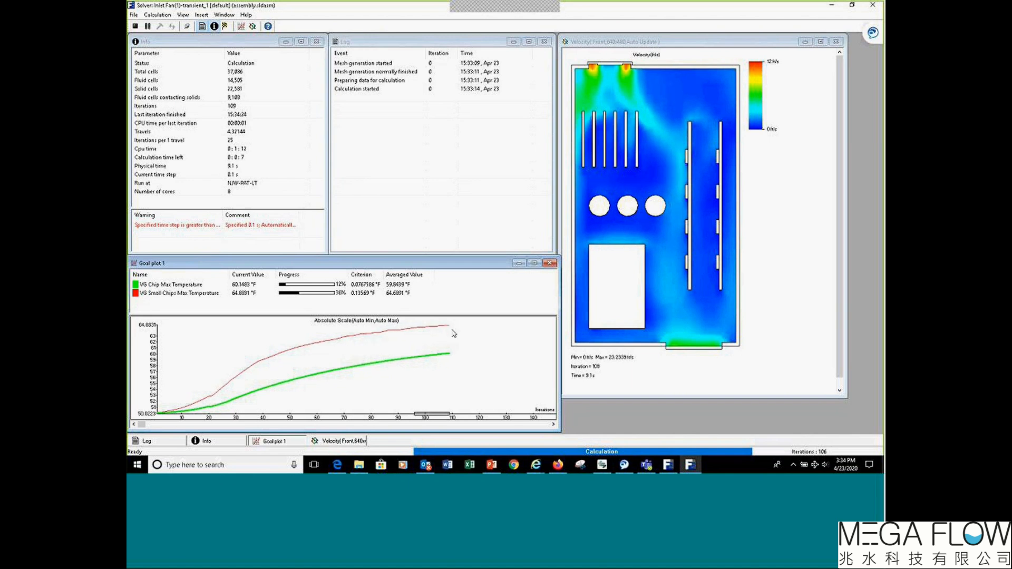
pyautogui.doubleClick(367, 378)
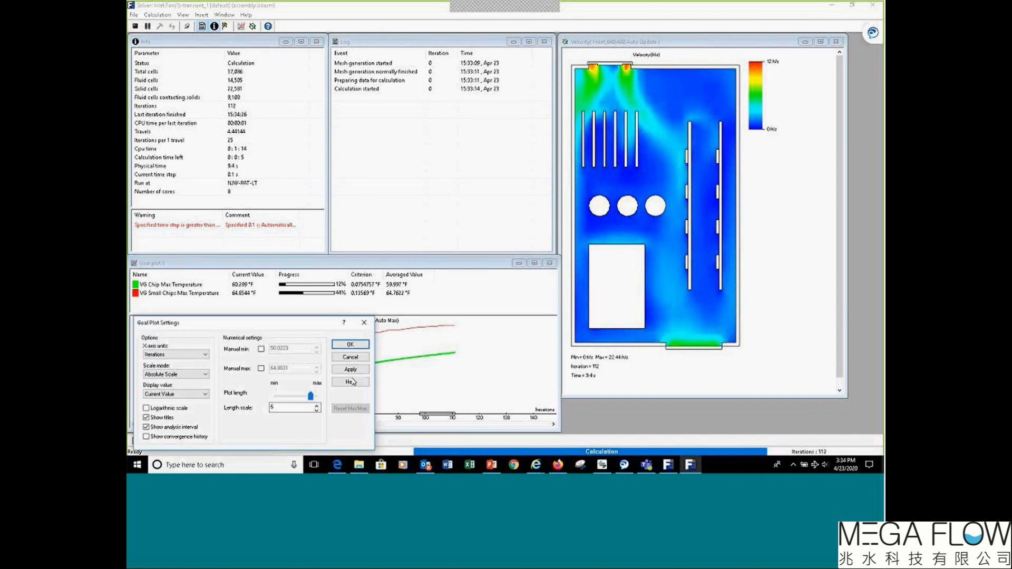
pyautogui.click(186, 356)
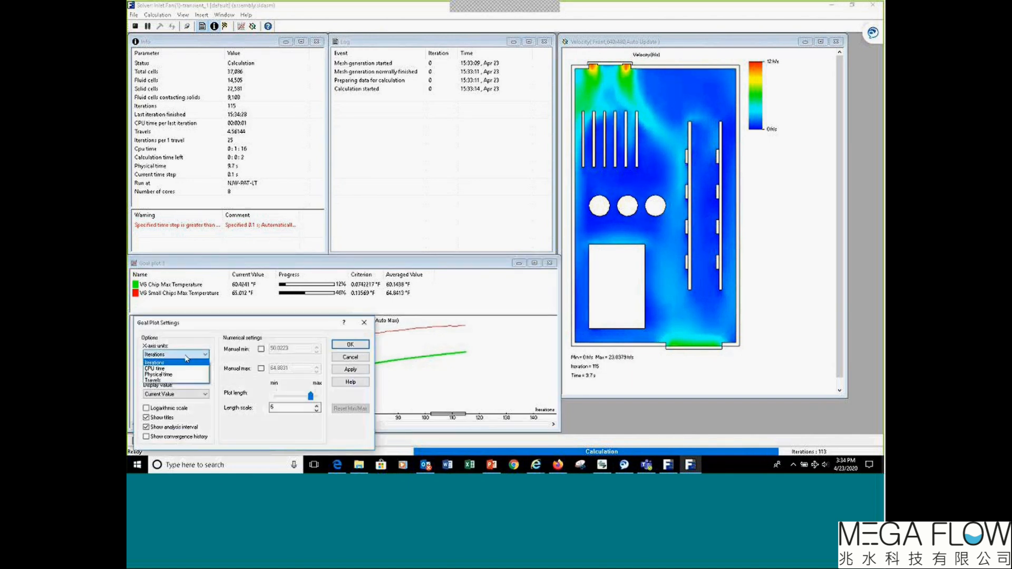
pyautogui.click(172, 375)
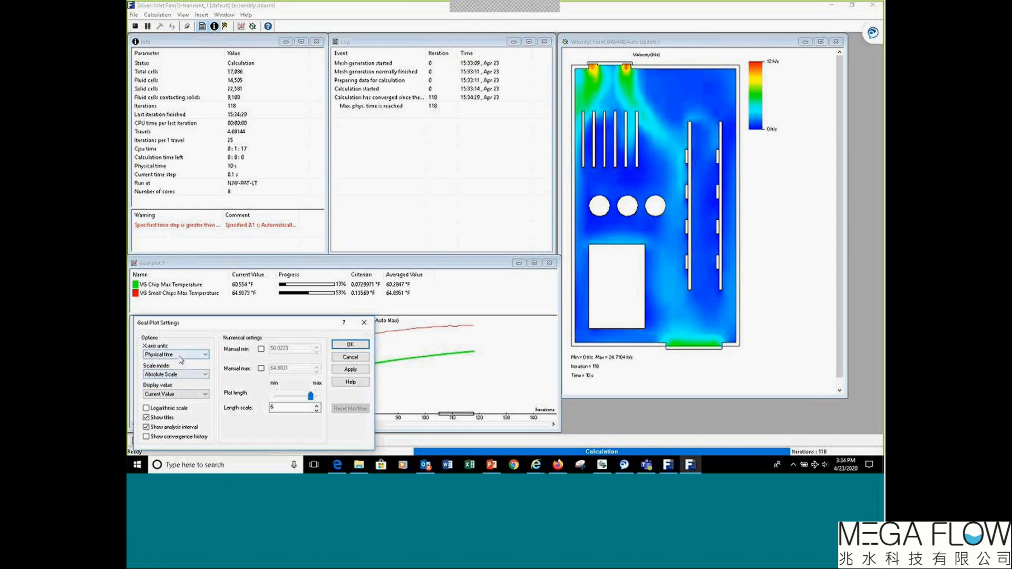
pyautogui.click(357, 344)
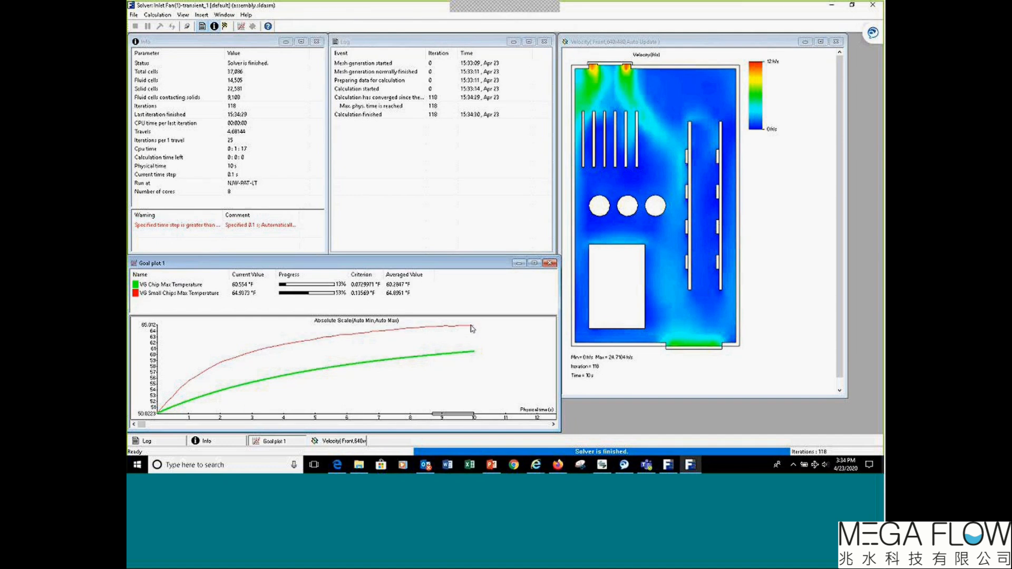
# Check the physical time and solver status of the calculation, and minimize the solver window.
pyautogui.click(240, 168)
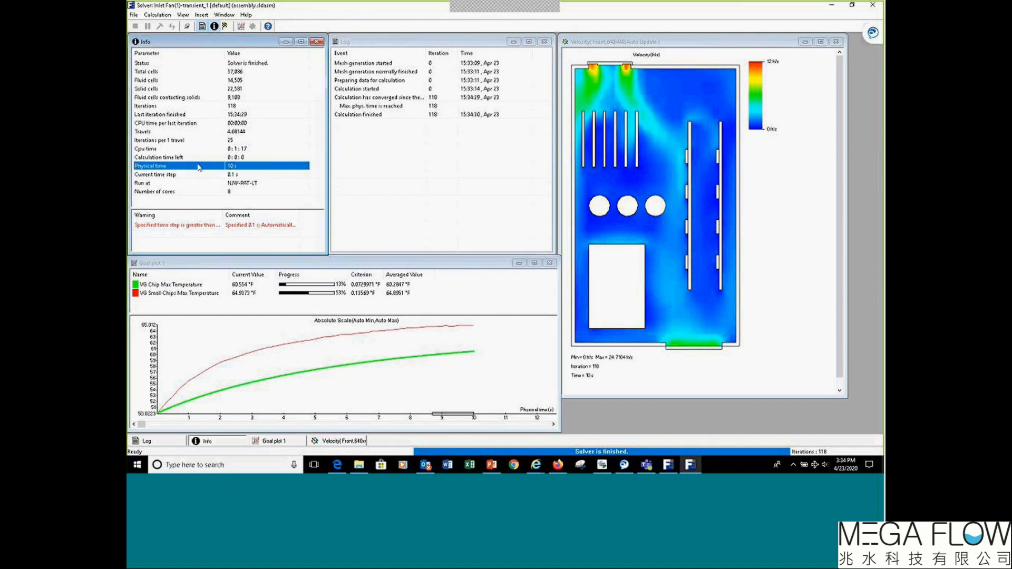
pyautogui.click(210, 64)
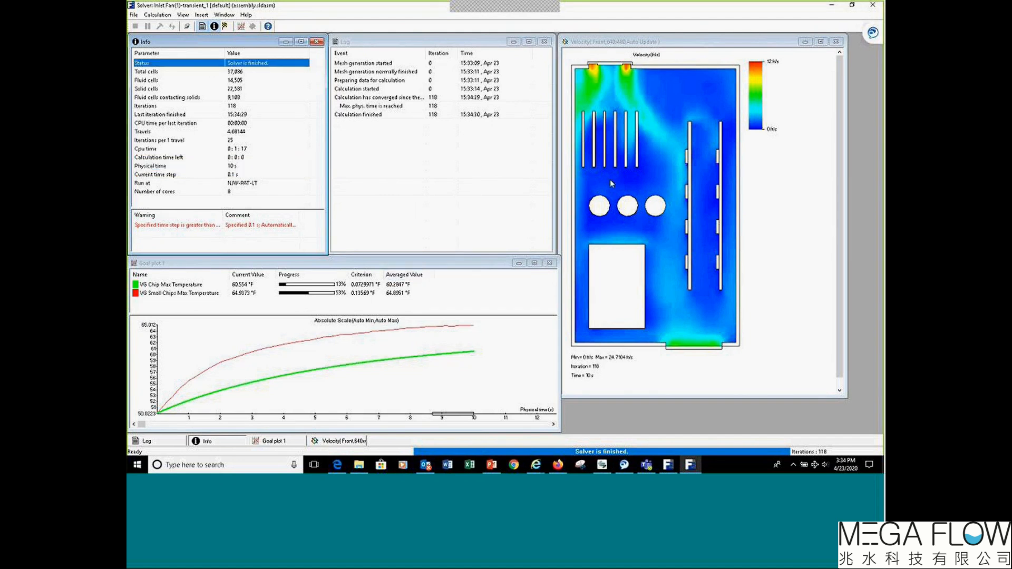
pyautogui.click(832, 7)
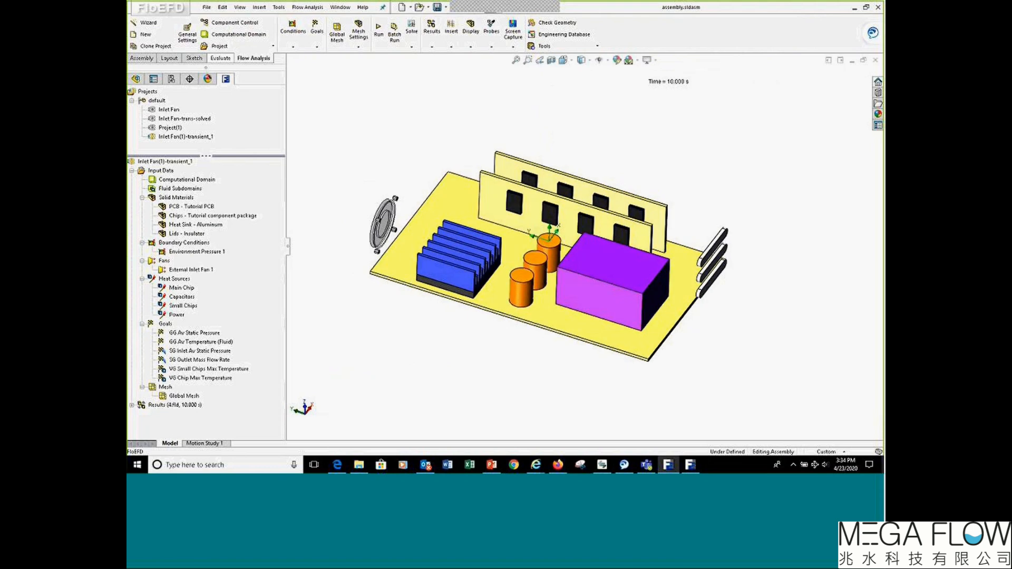
# Show the Cut Plot 1 velocity contours from the results and reposition the time label above the circuit board.
pyautogui.moveTo(667, 85); pyautogui.dragTo(593, 119)
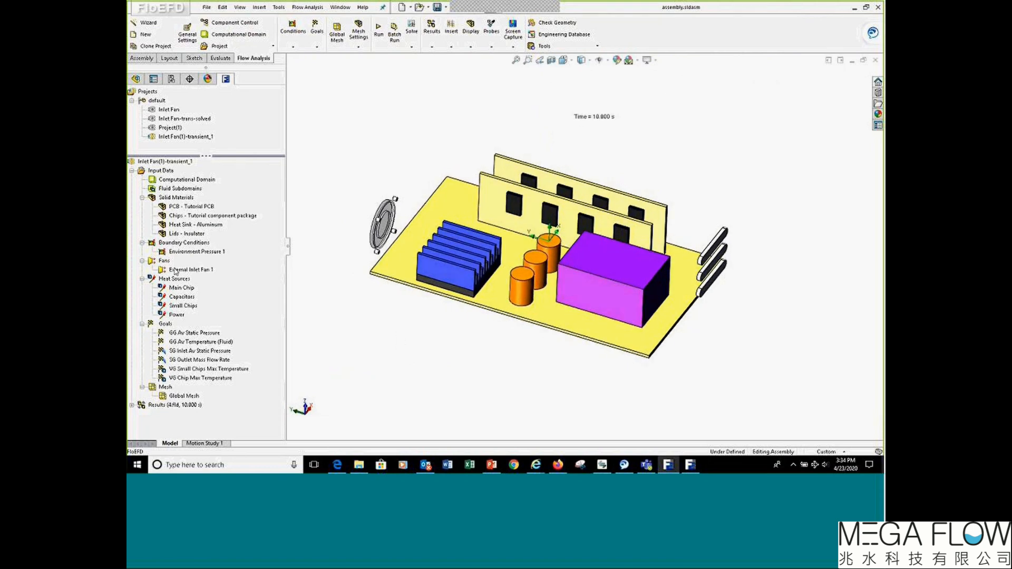
pyautogui.click(133, 405)
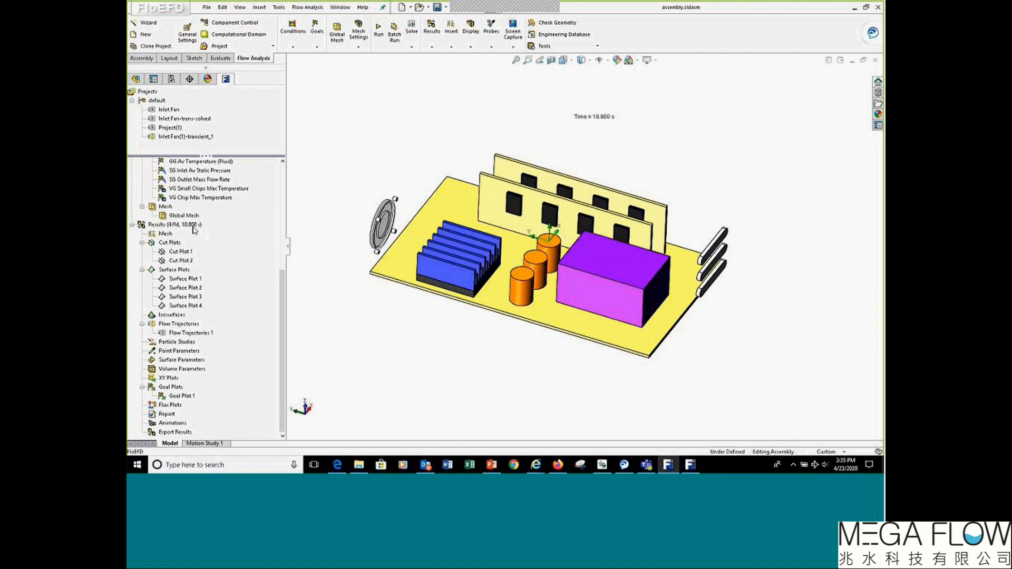
pyautogui.rightClick(183, 252)
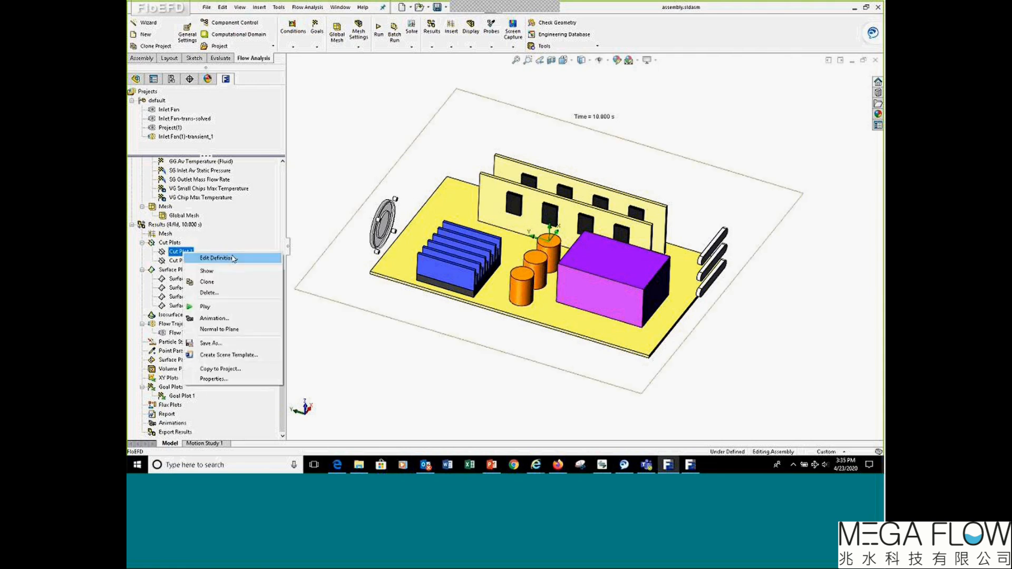
pyautogui.click(232, 270)
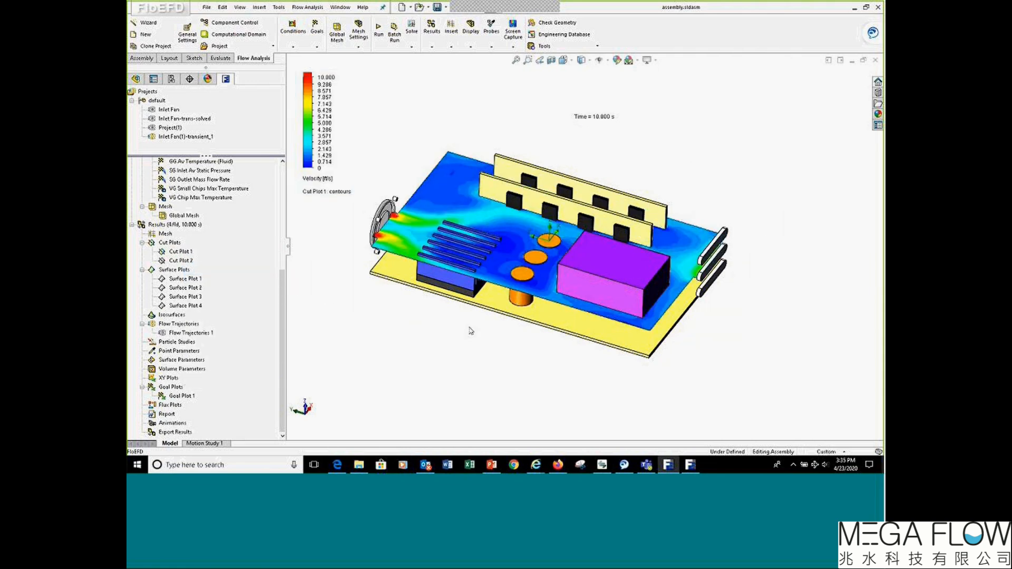
pyautogui.moveTo(470, 330); pyautogui.dragTo(463, 337, button='middle')
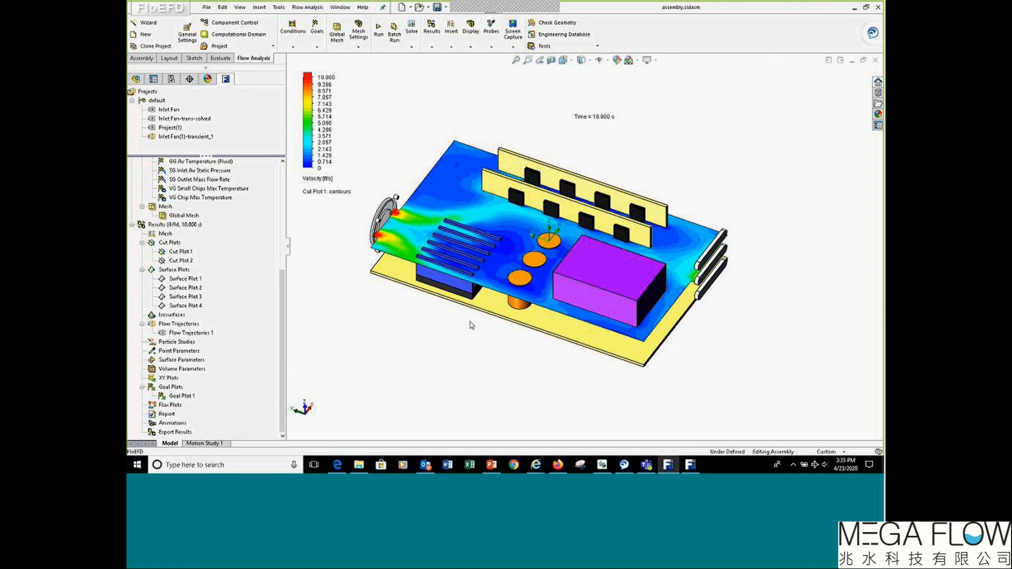
pyautogui.moveTo(583, 114); pyautogui.dragTo(559, 100)
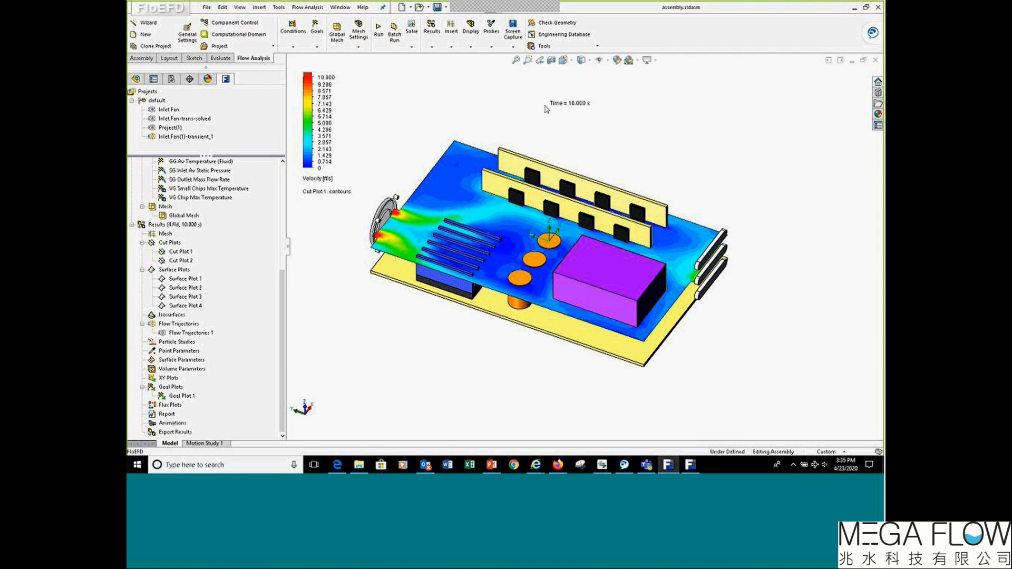
# Look up the Time Info display option that controls the time label.
pyautogui.click(472, 46)
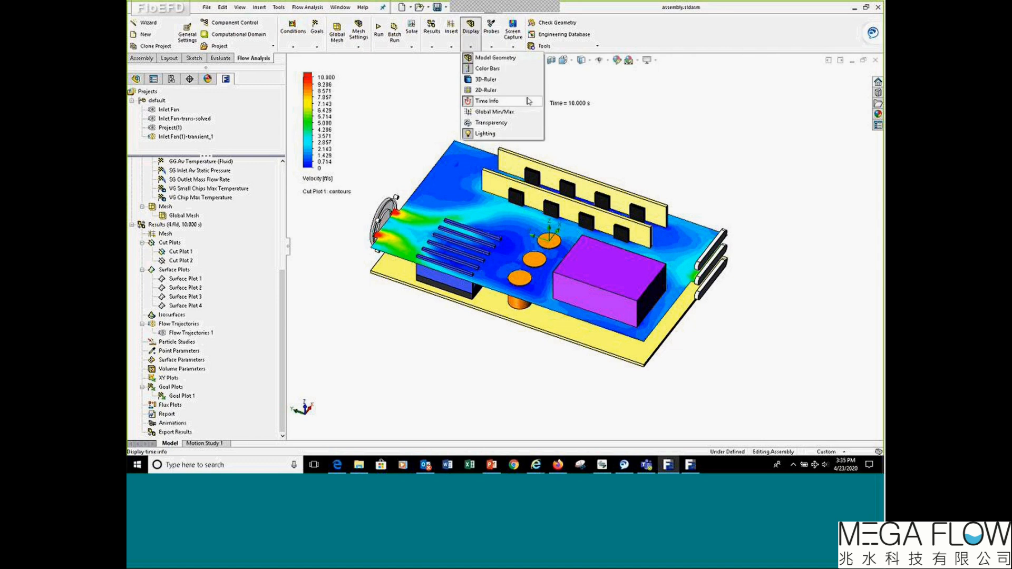
pyautogui.click(568, 117)
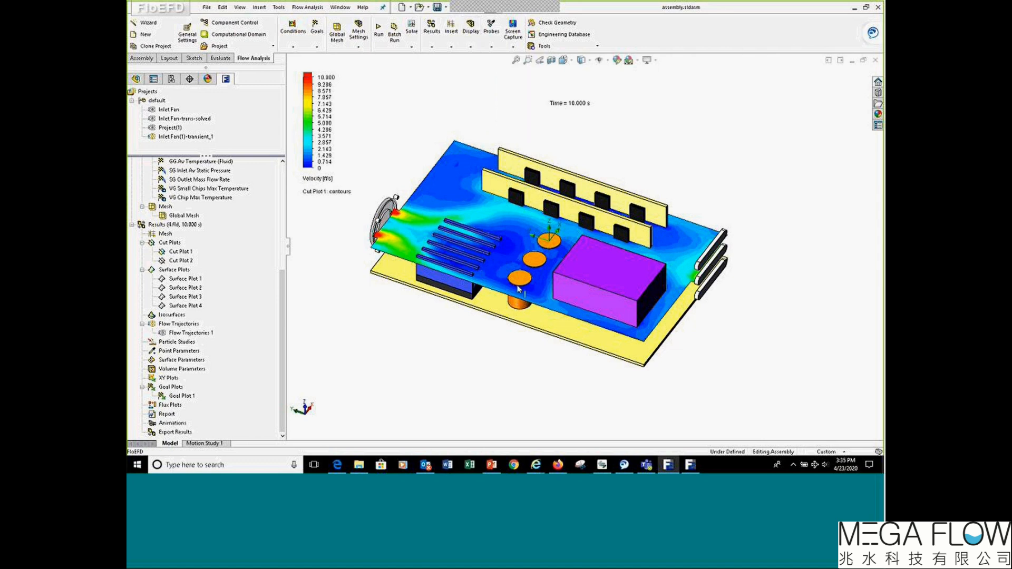
pyautogui.moveTo(382, 334); pyautogui.dragTo(383, 340, button='middle')
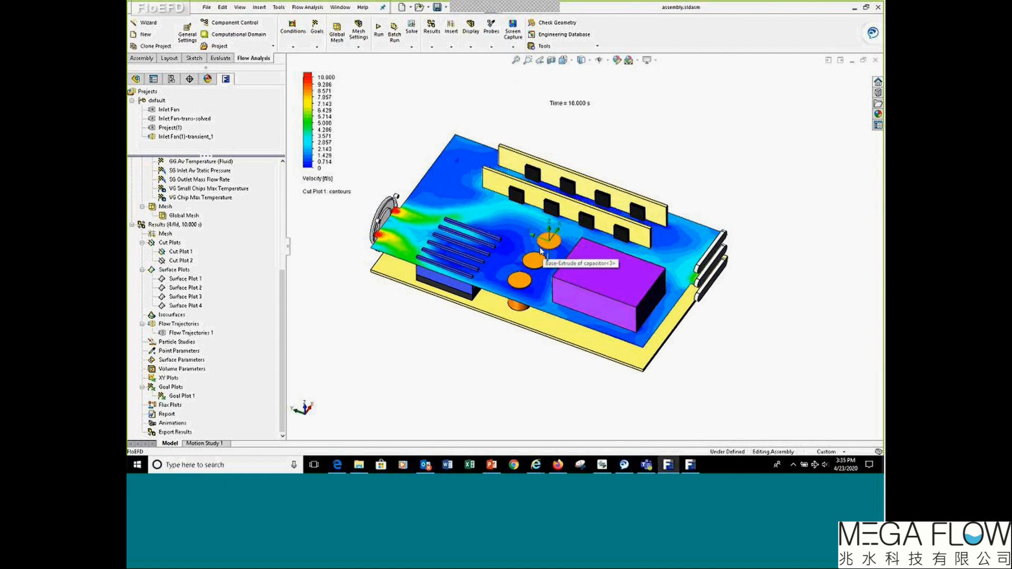
# Hide Cut Plot 1 and show all surface plots.
pyautogui.rightClick(180, 255)
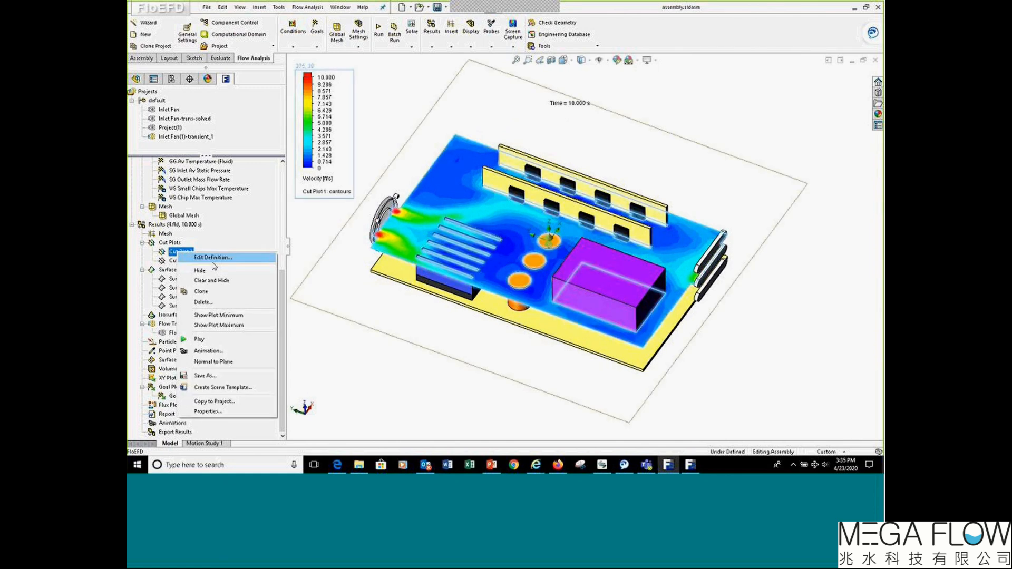
pyautogui.click(195, 267)
pyautogui.rightClick(177, 271)
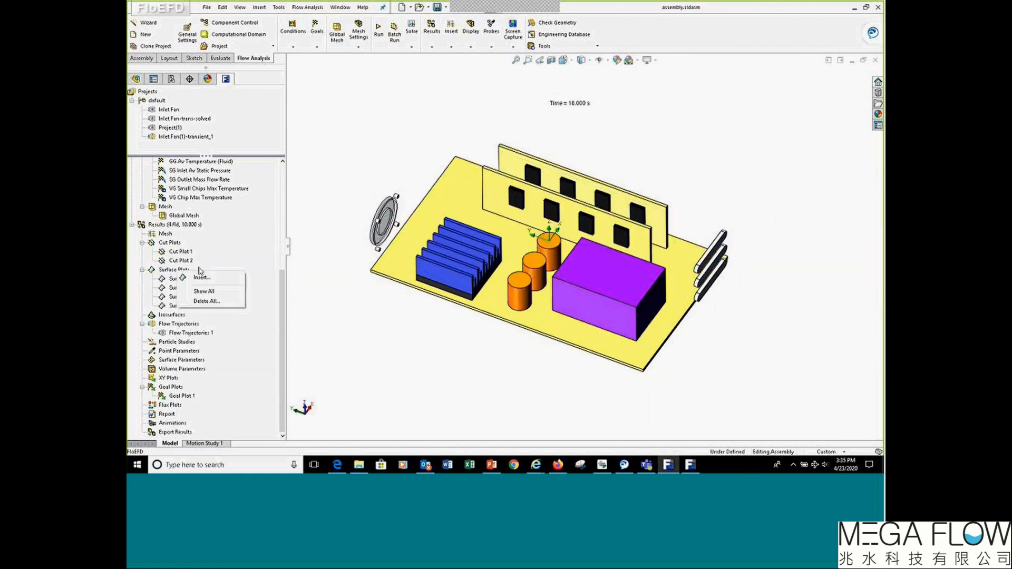
pyautogui.click(204, 290)
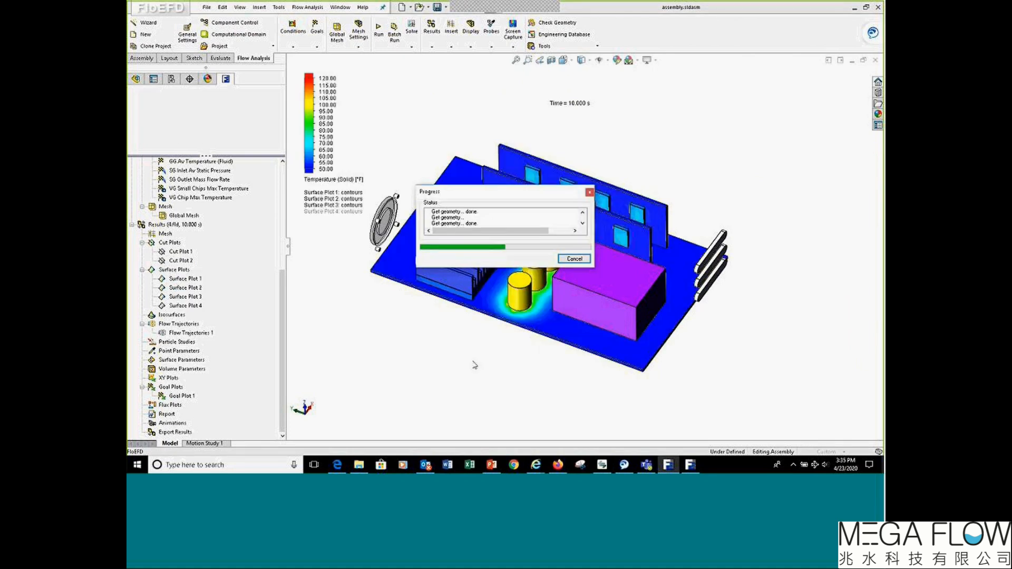
# Set the maximum of the solid temperature color scale to 60 °F.
pyautogui.click(327, 78)
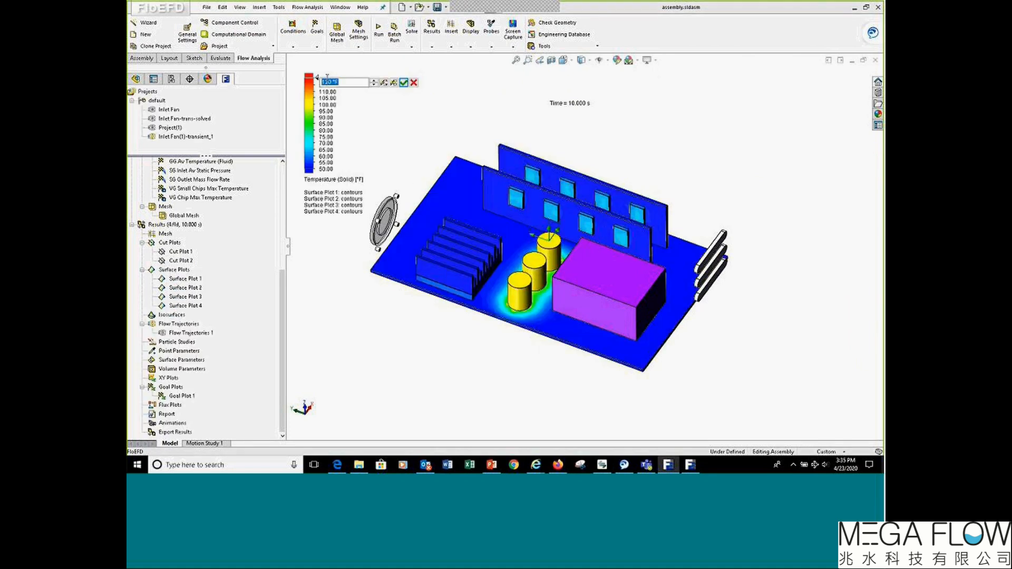
pyautogui.write('60')
pyautogui.press('Return')
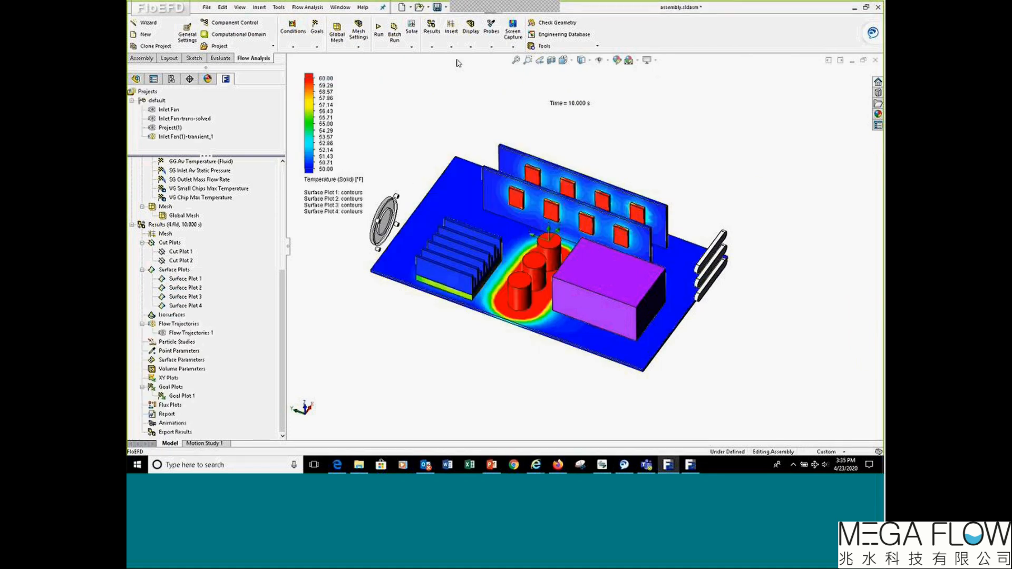
# Hide the model geometry so only the surface plots are displayed.
pyautogui.click(478, 46)
pyautogui.click(487, 62)
pyautogui.scroll(-2, 557, 253)
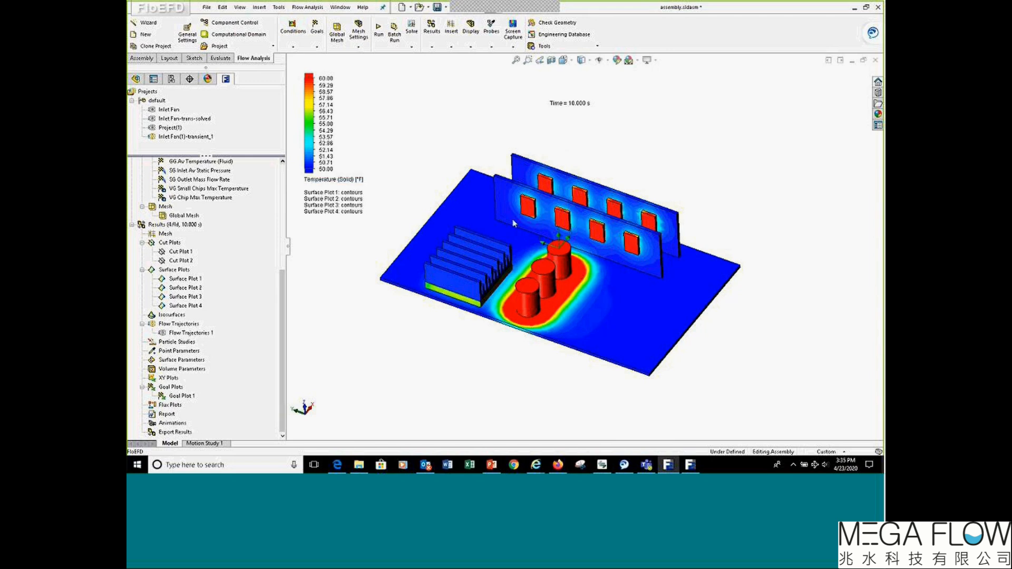
pyautogui.moveTo(410, 336); pyautogui.dragTo(414, 332, button='middle')
pyautogui.scroll(1, 651, 317)
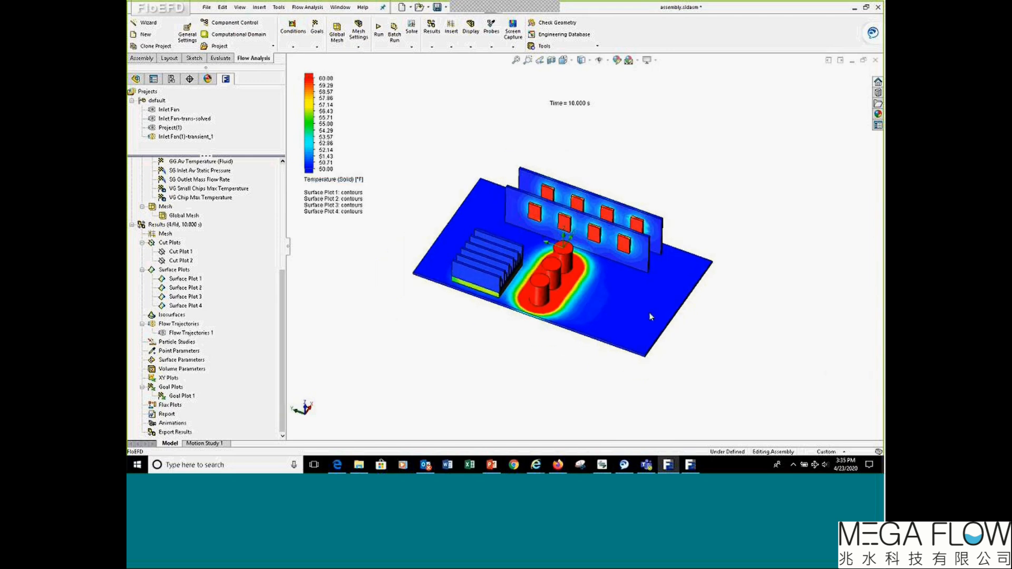
pyautogui.scroll(-1, 774, 297)
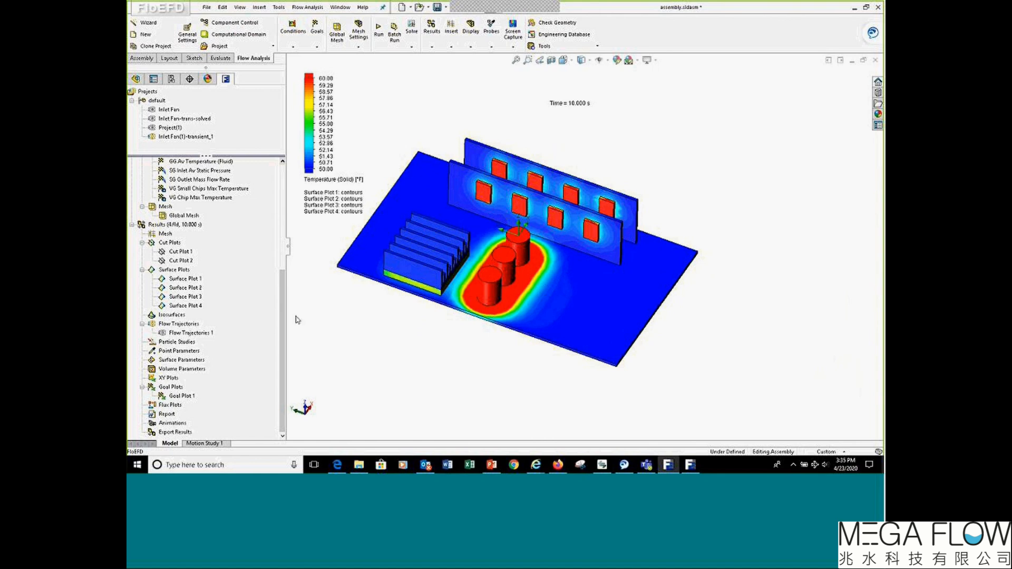
# Load the results at the 6.5 s time moment into the surface plots.
pyautogui.moveTo(283, 332); pyautogui.dragTo(289, 249)
pyautogui.scroll(-6, 178, 260)
pyautogui.moveTo(577, 104); pyautogui.dragTo(570, 109)
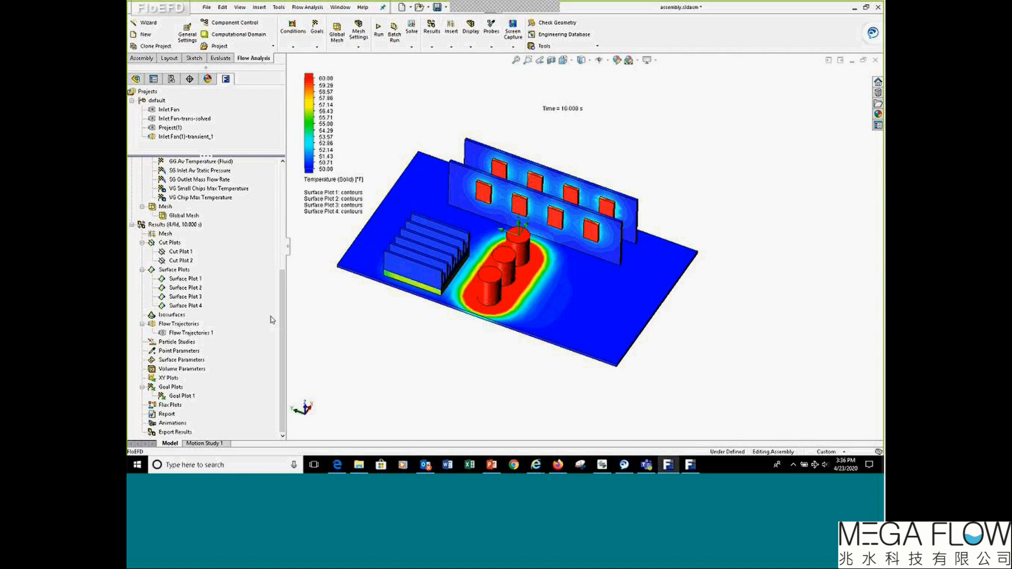
pyautogui.rightClick(176, 227)
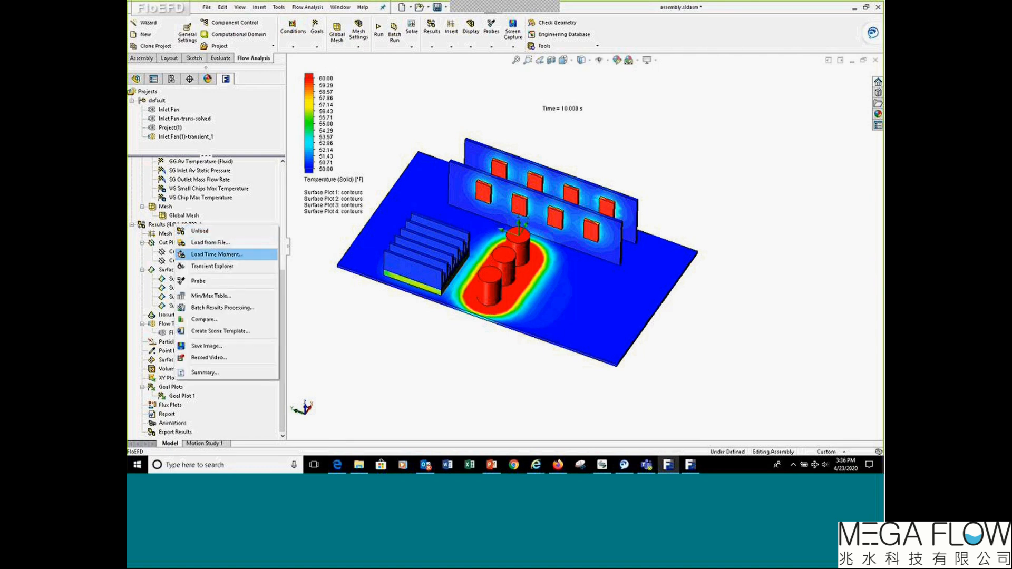
pyautogui.click(252, 256)
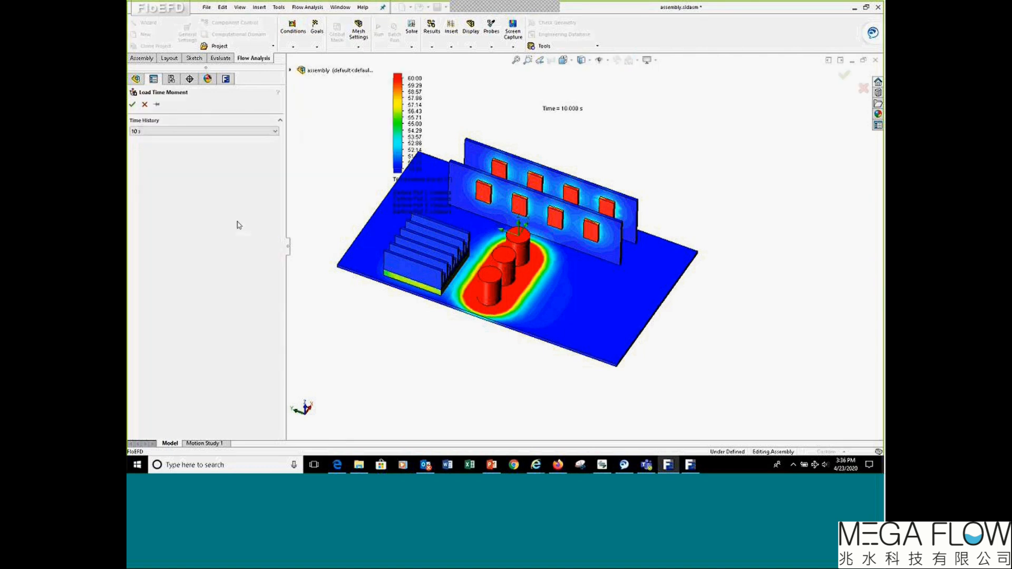
pyautogui.click(211, 131)
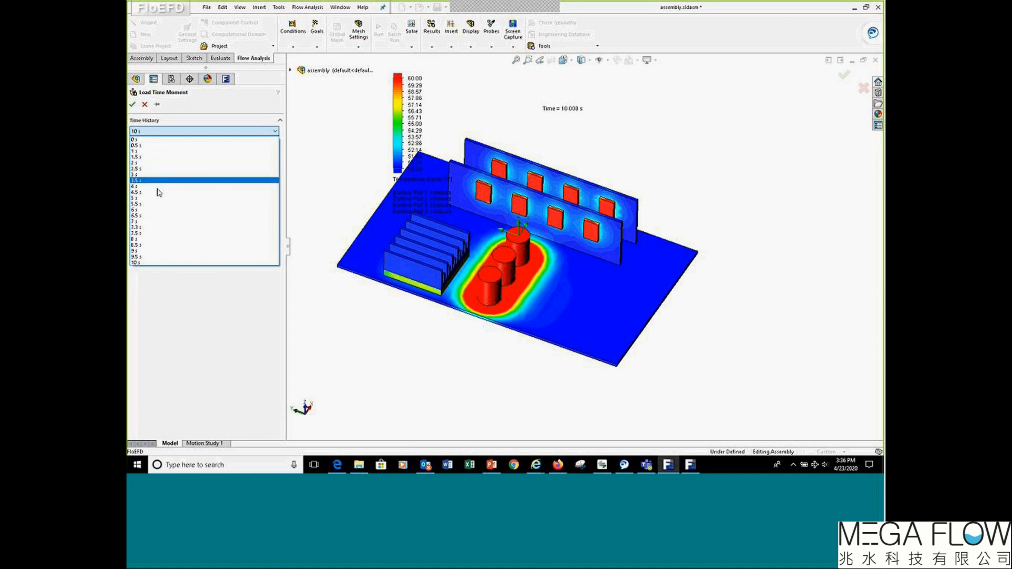
pyautogui.click(158, 215)
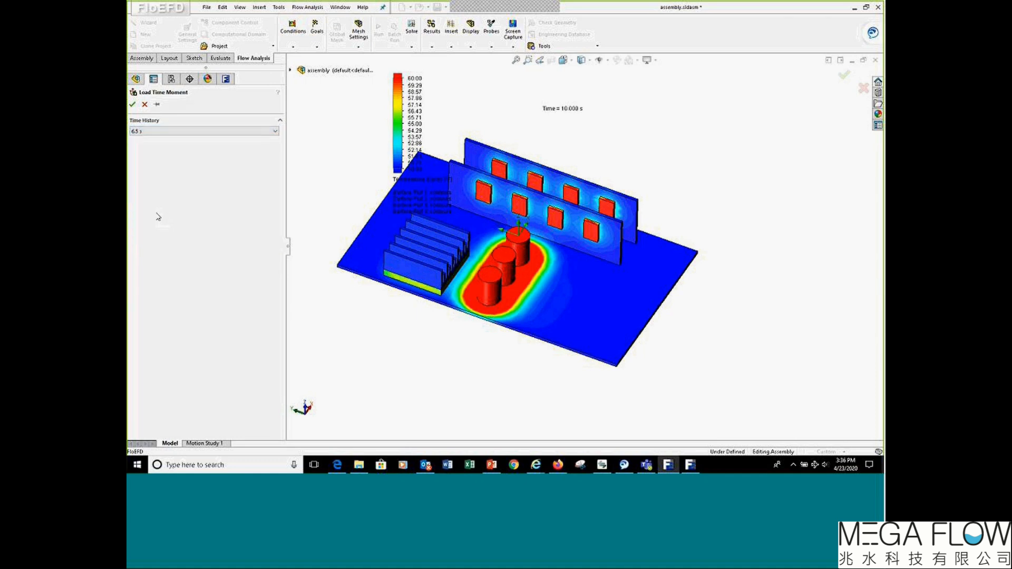
pyautogui.click(133, 105)
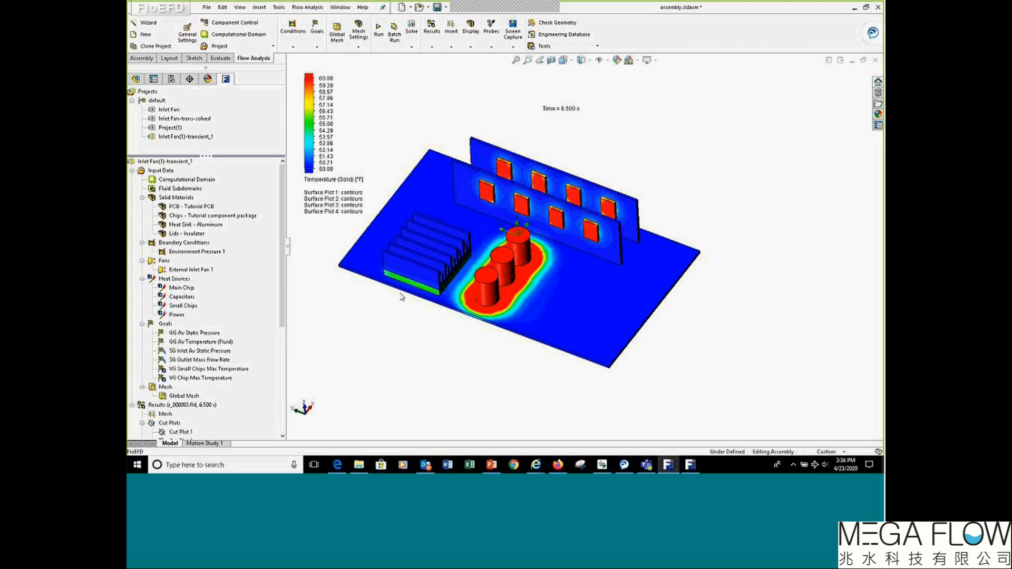
pyautogui.moveTo(482, 265)
pyautogui.mouseDown(button='middle')
pyautogui.moveTo(498, 228)
pyautogui.moveTo(476, 259)
pyautogui.mouseUp(button='middle')
pyautogui.scroll(1, 510, 301)
pyautogui.scroll(-1, 510, 301)
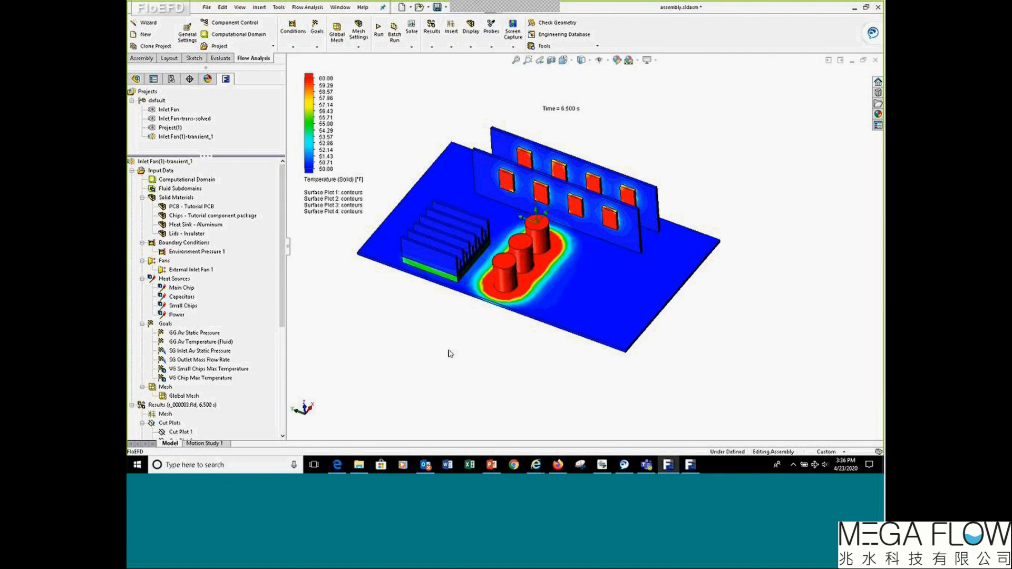
# Switch to the solver monitor and check the options available for the velocity preview.
pyautogui.click(688, 464)
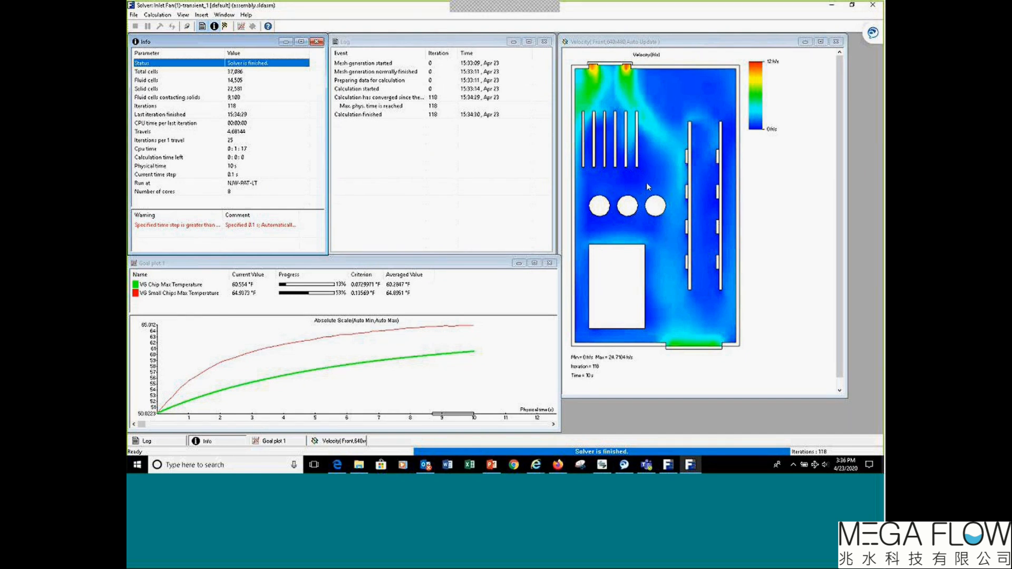
pyautogui.rightClick(750, 185)
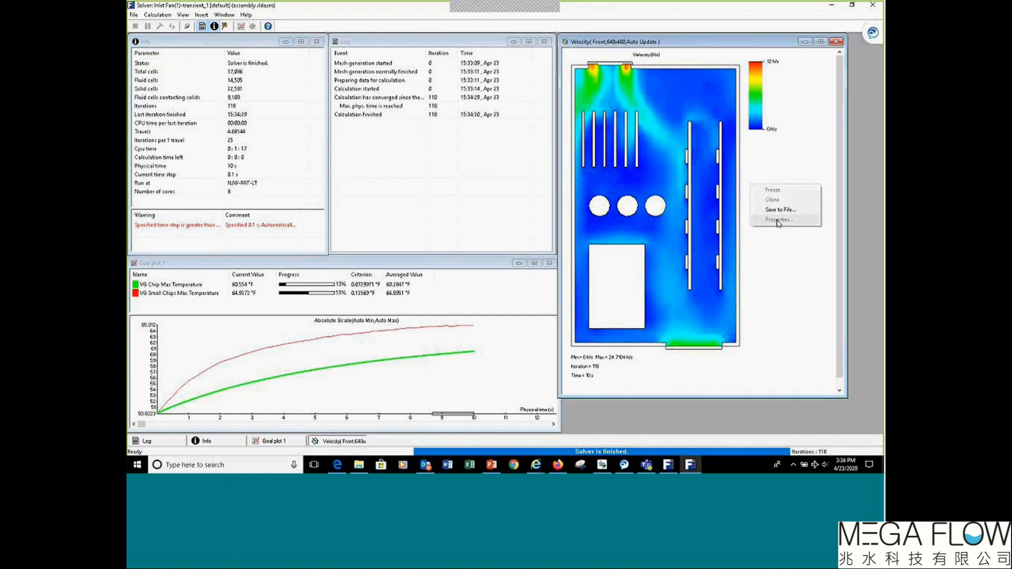
pyautogui.click(779, 279)
pyautogui.rightClick(757, 216)
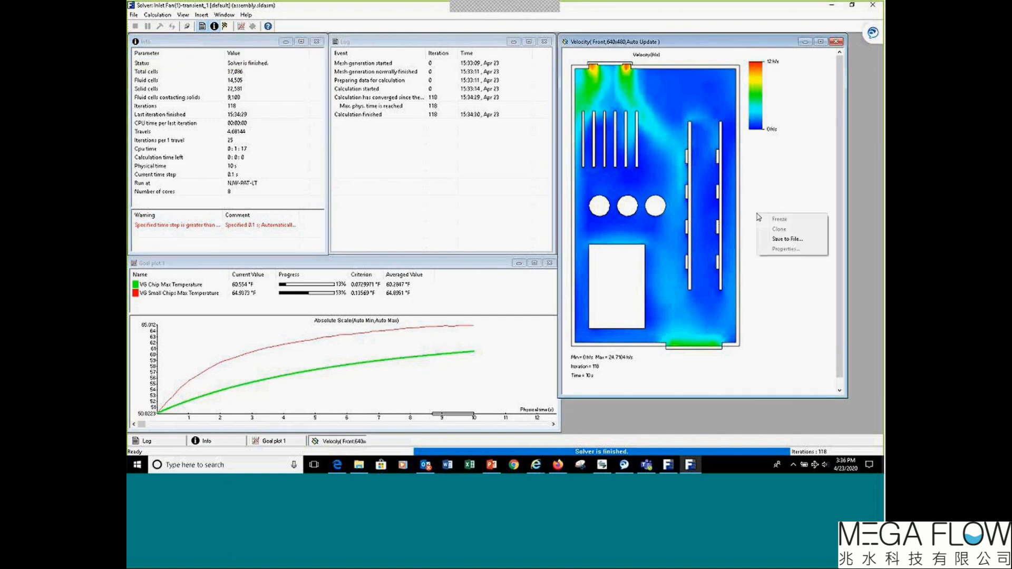
pyautogui.click(715, 161)
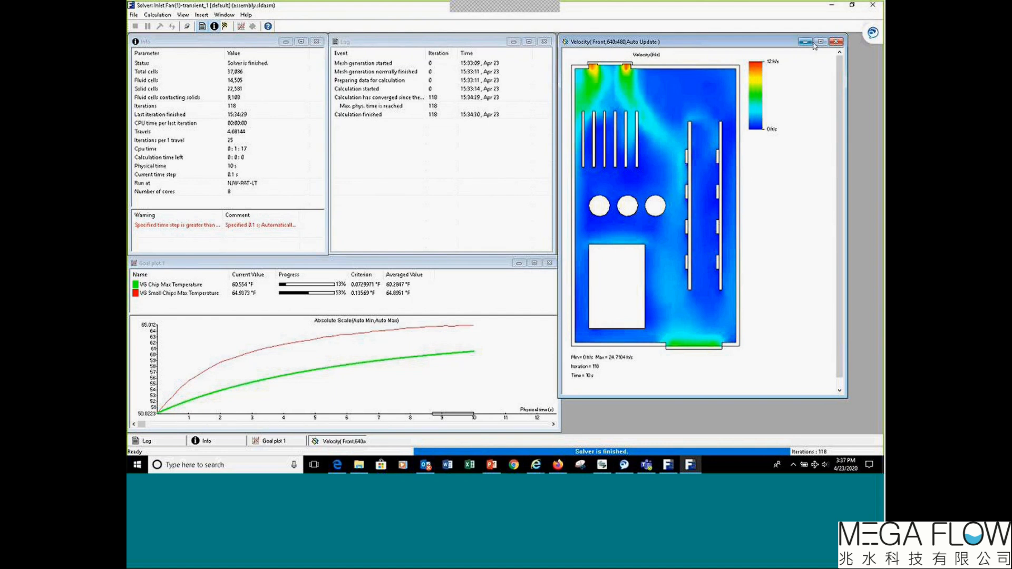
pyautogui.click(834, 5)
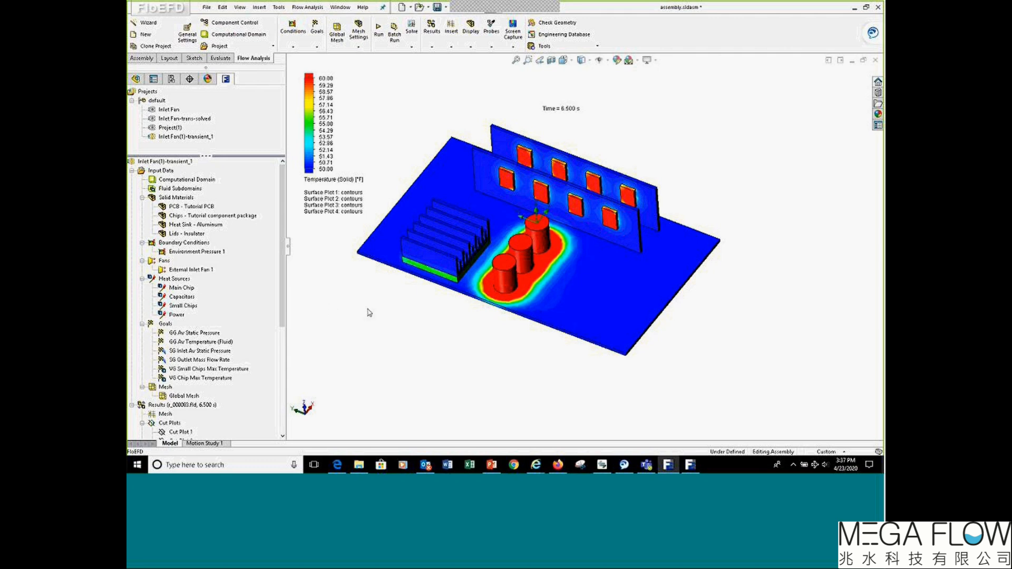
# Edit Goal Plot 1 to use Physical time as the abscissa and show its results for all goals.
pyautogui.scroll(-4, 274, 364)
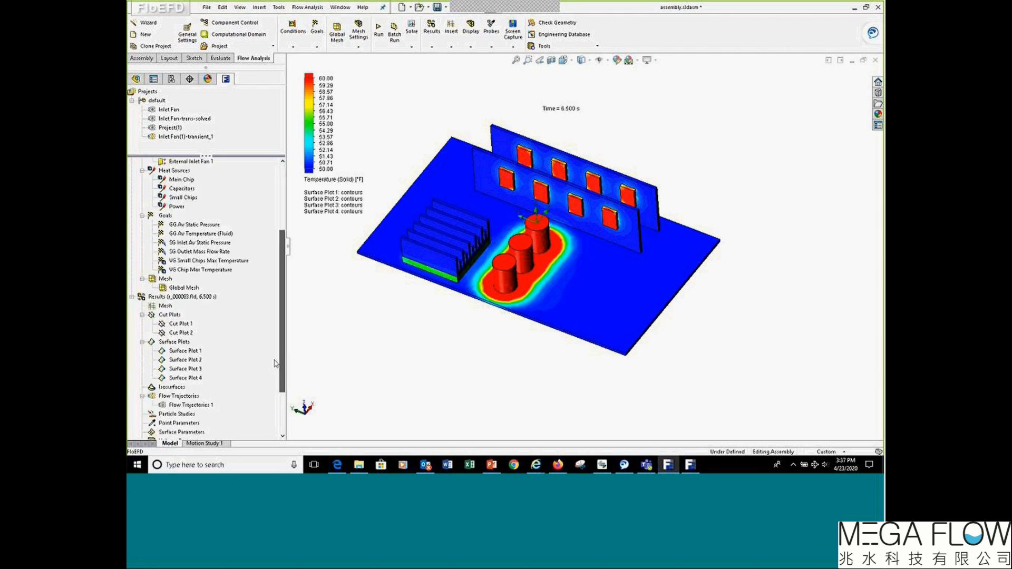
pyautogui.scroll(-3, 274, 363)
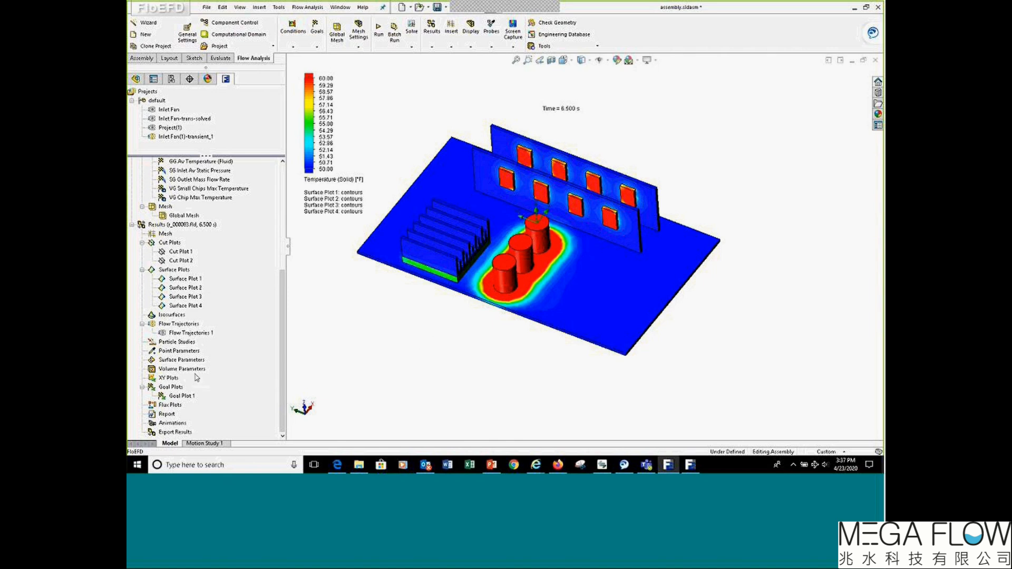
pyautogui.rightClick(180, 396)
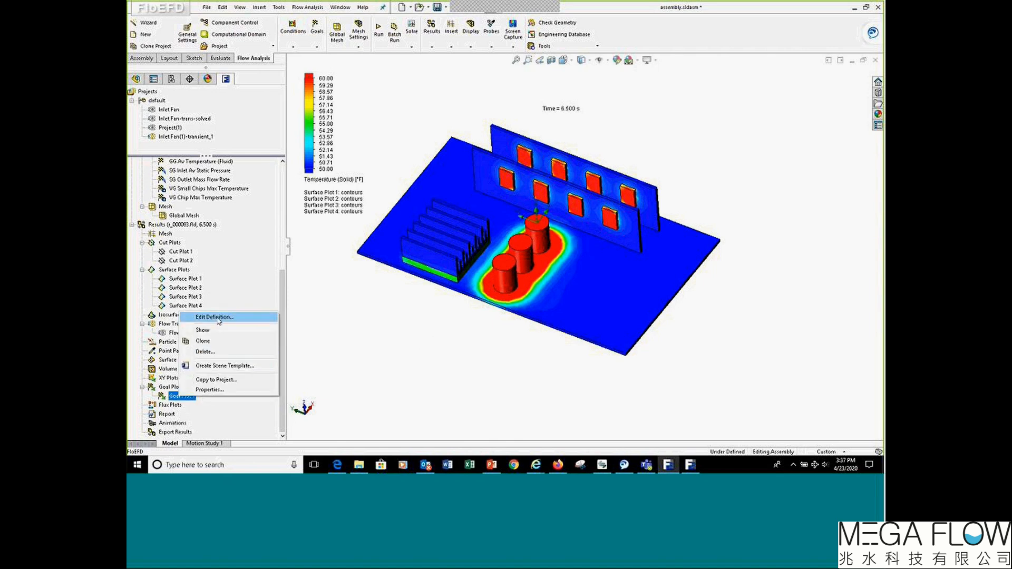
pyautogui.click(215, 317)
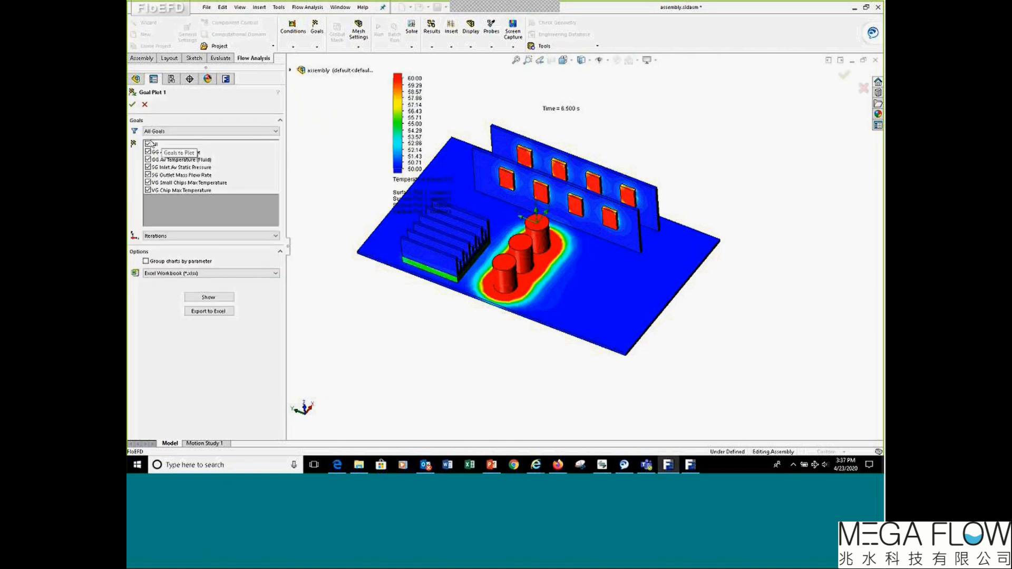
pyautogui.click(156, 237)
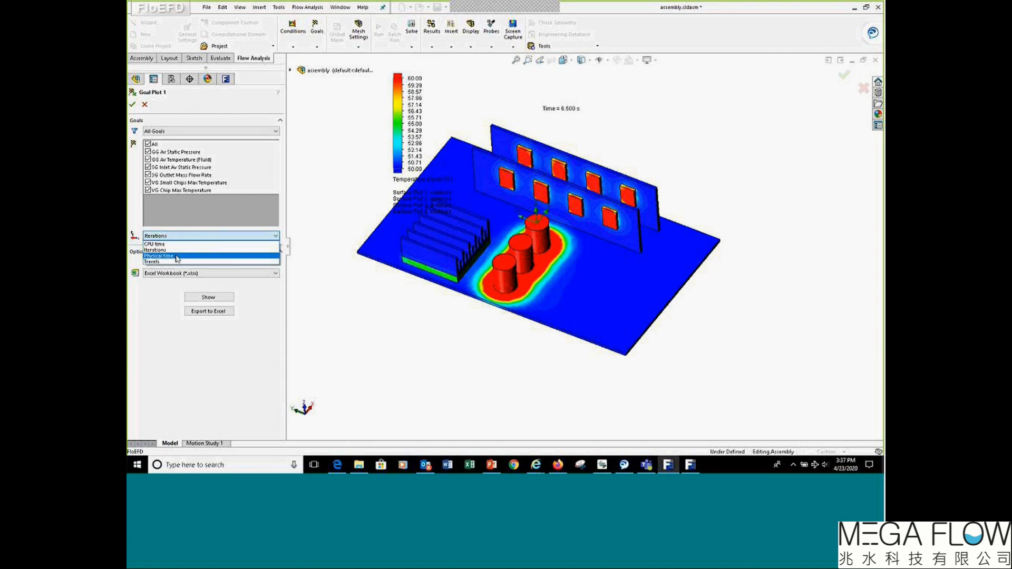
pyautogui.click(177, 258)
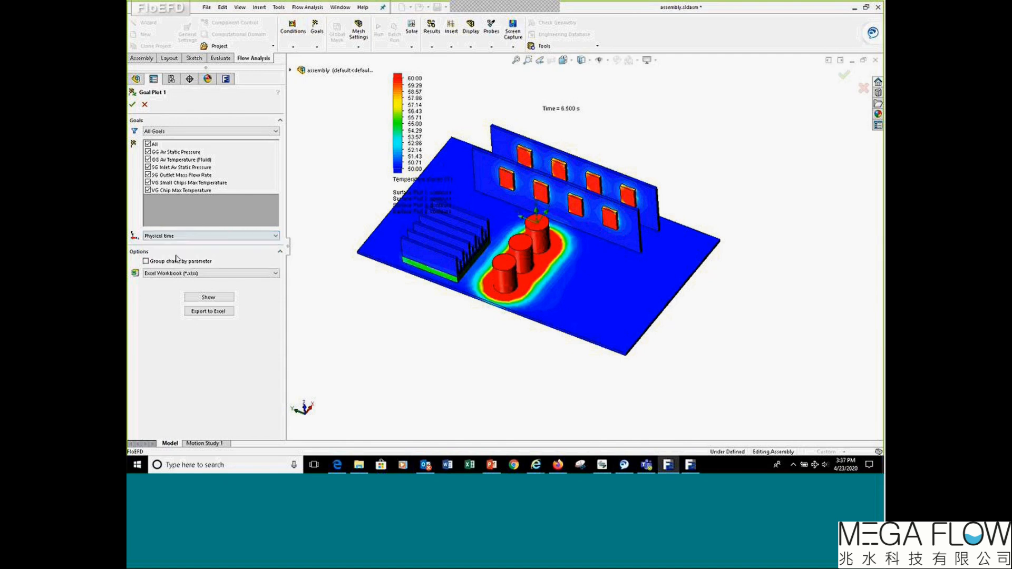
pyautogui.click(208, 298)
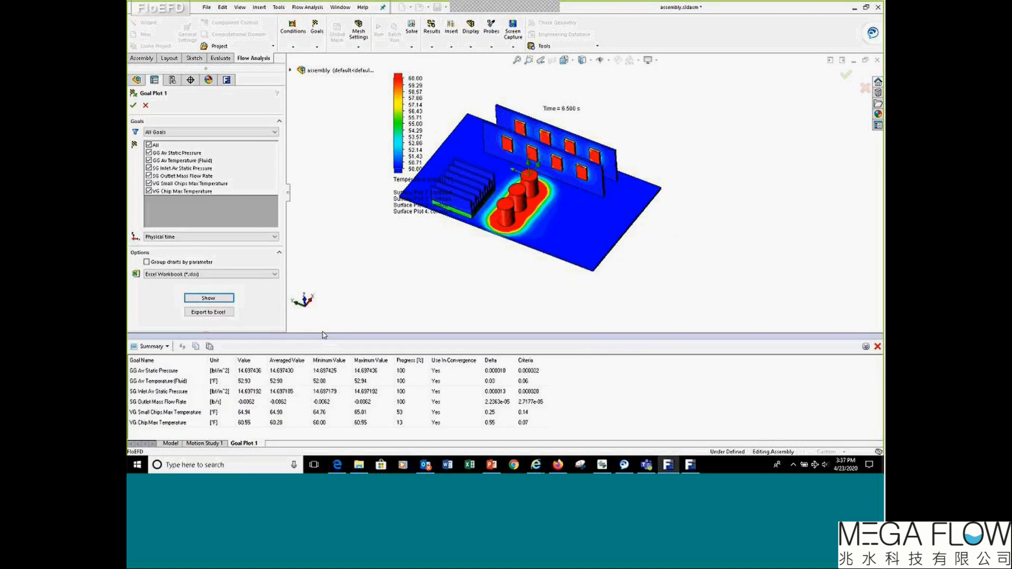
# Switch the goal plot results from Summary to History and enlarge the charts to view the chip max temperature curves.
pyautogui.moveTo(321, 332); pyautogui.dragTo(320, 273)
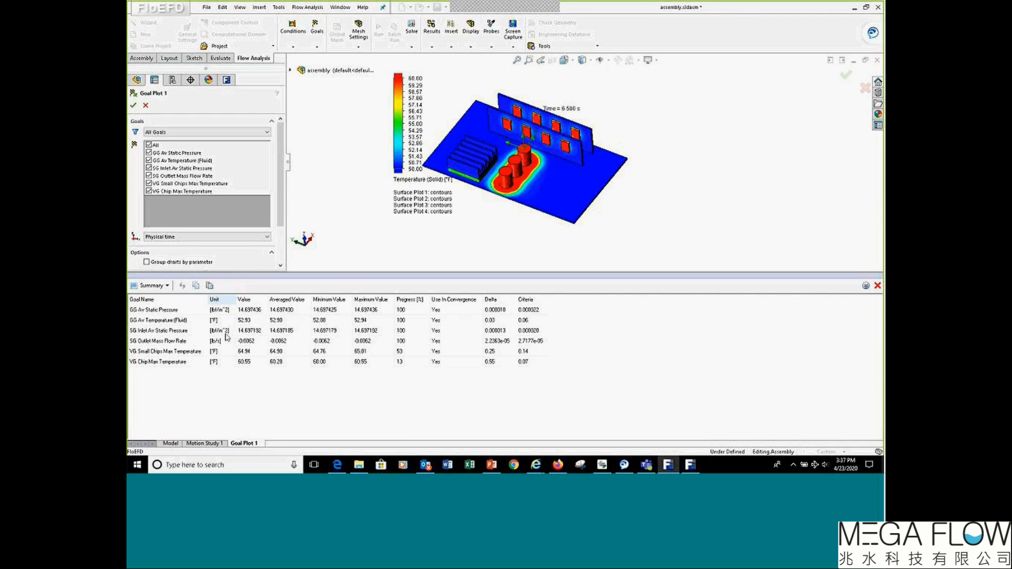
pyautogui.click(156, 286)
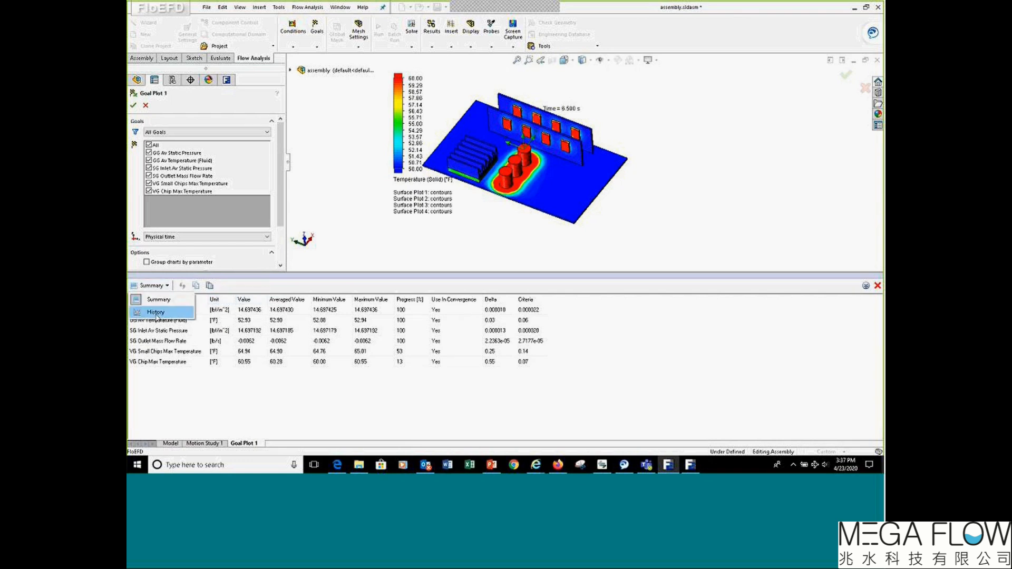
pyautogui.click(156, 313)
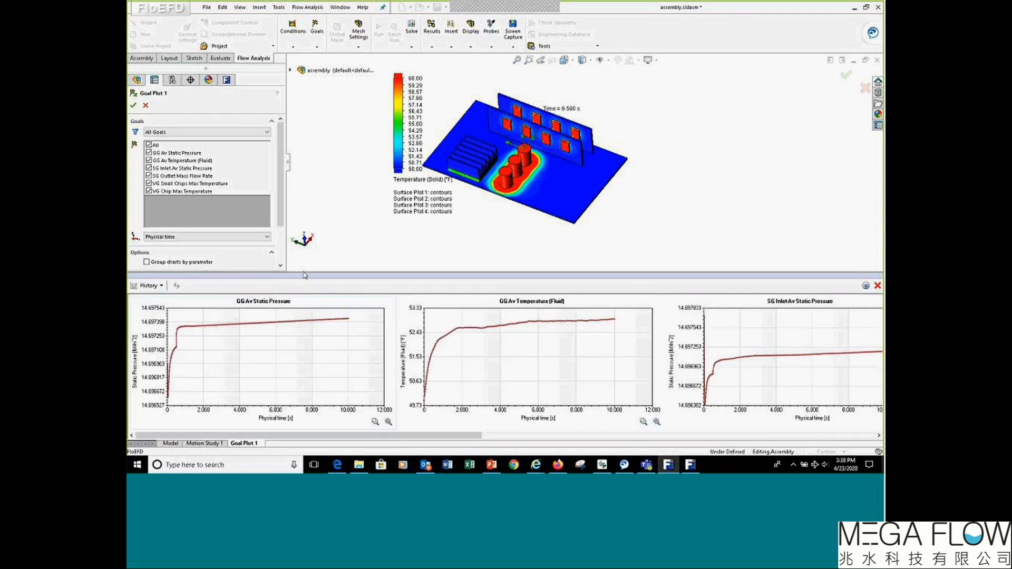
pyautogui.moveTo(303, 266); pyautogui.dragTo(303, 219)
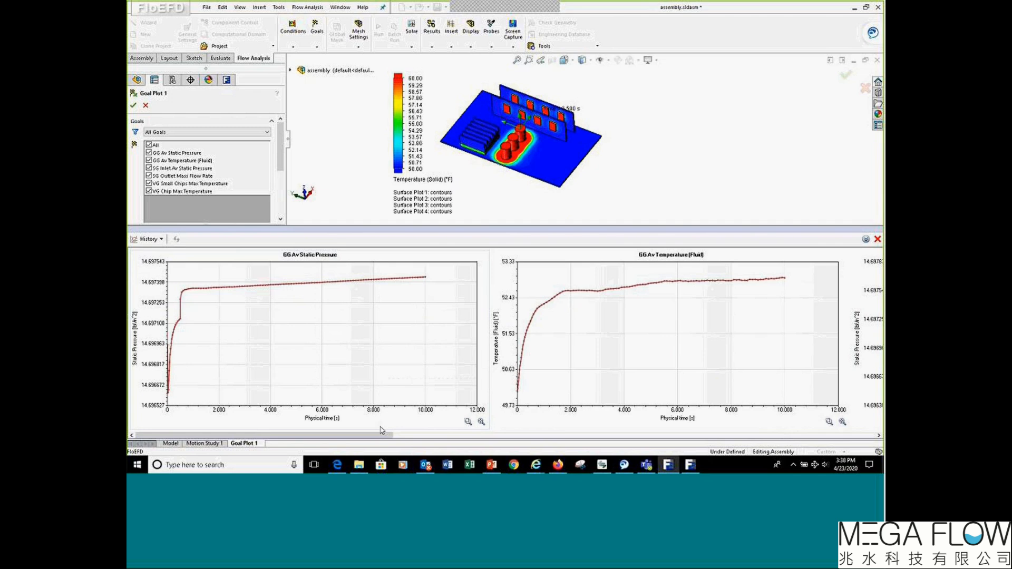
pyautogui.moveTo(374, 436); pyautogui.dragTo(860, 389)
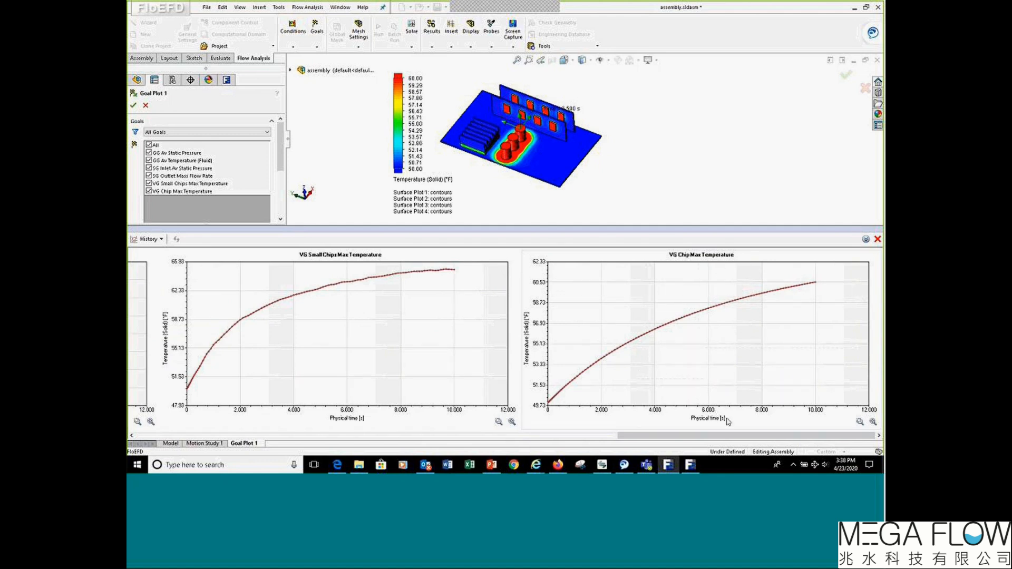
# Check the start and end values on the chip max temperature charts, close the charts and accept the Goal Plot 1 definition.
pyautogui.rightClick(651, 302)
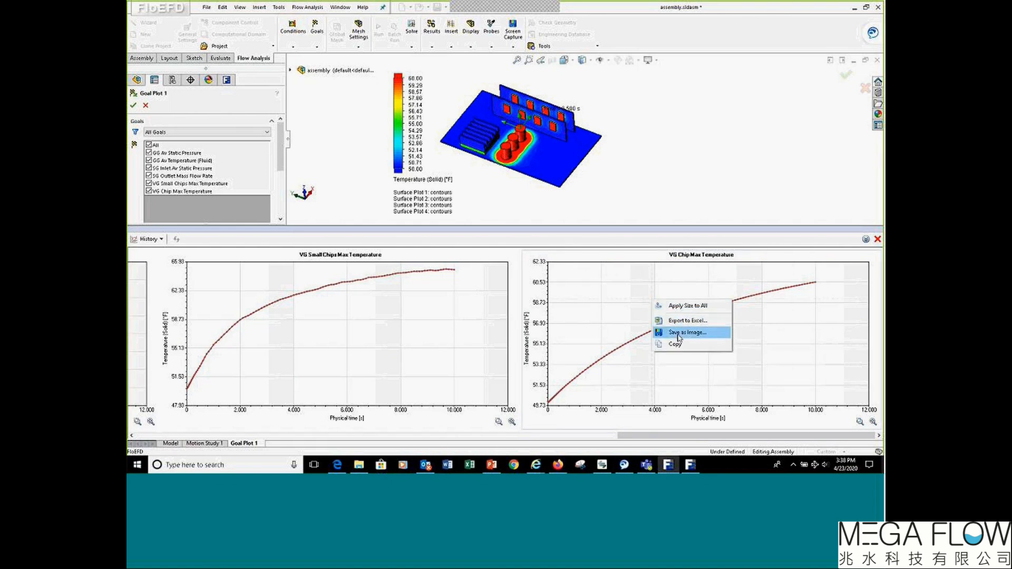
pyautogui.click(623, 315)
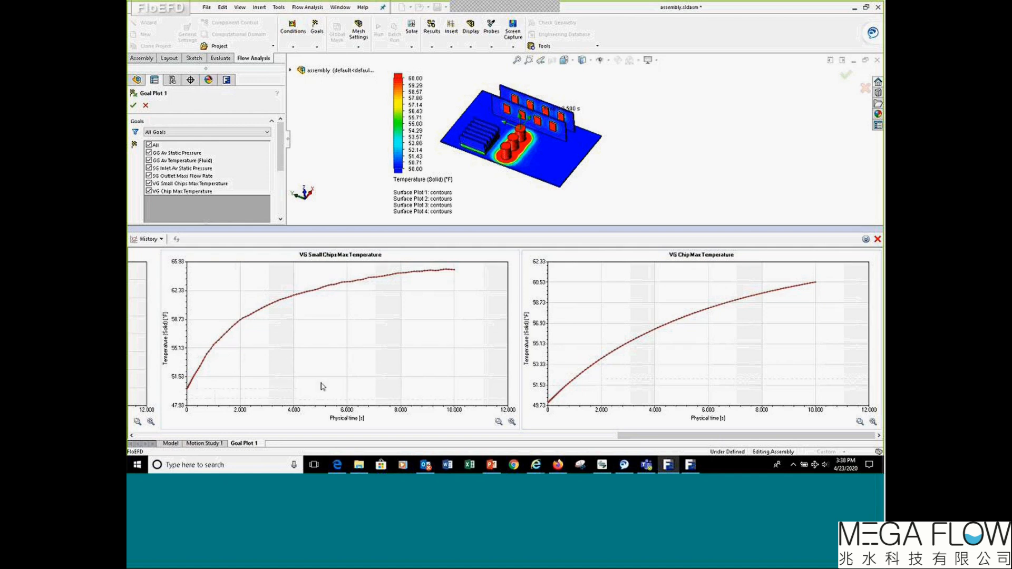
pyautogui.moveTo(188, 393)
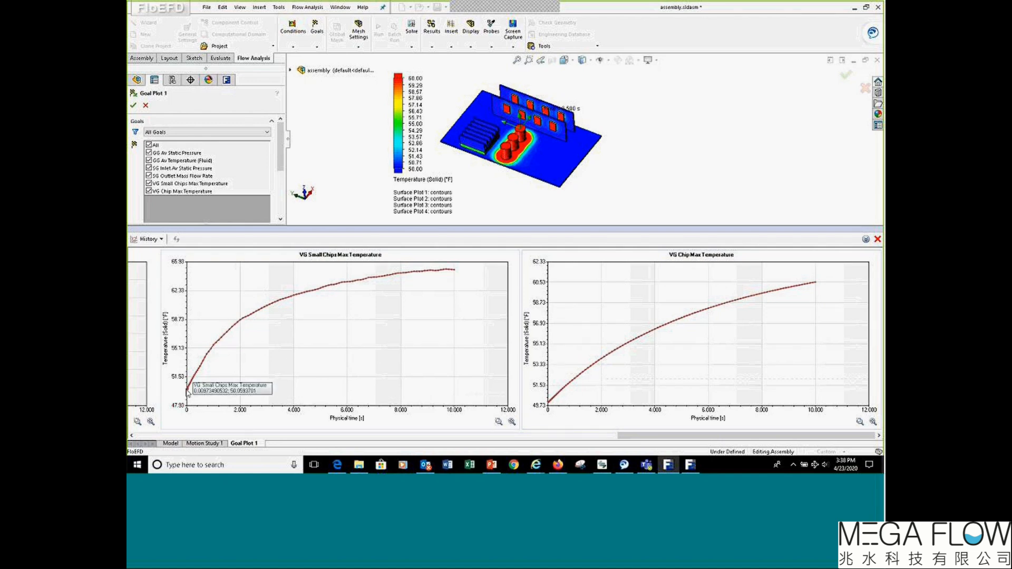
pyautogui.moveTo(455, 270)
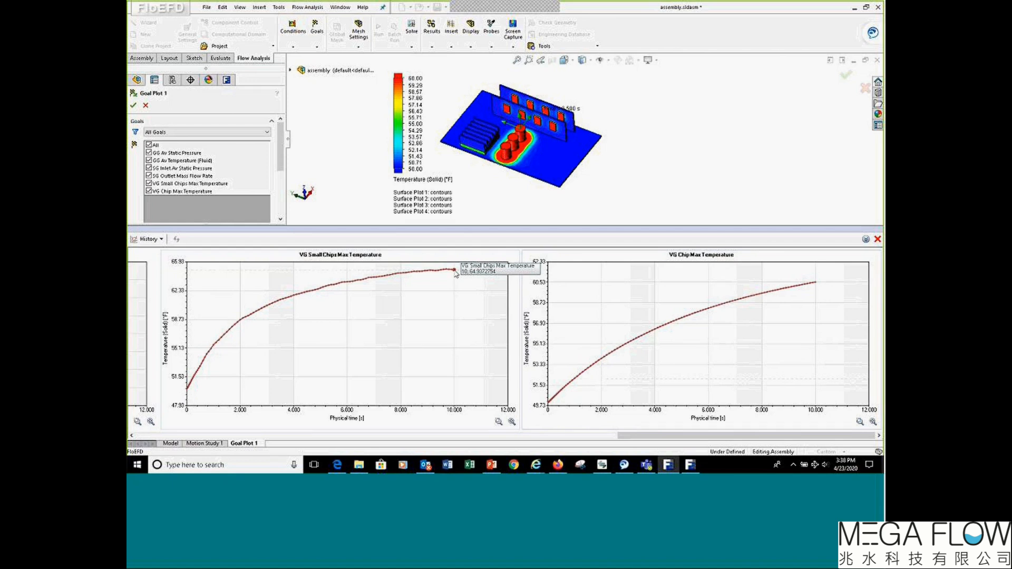
pyautogui.moveTo(816, 284)
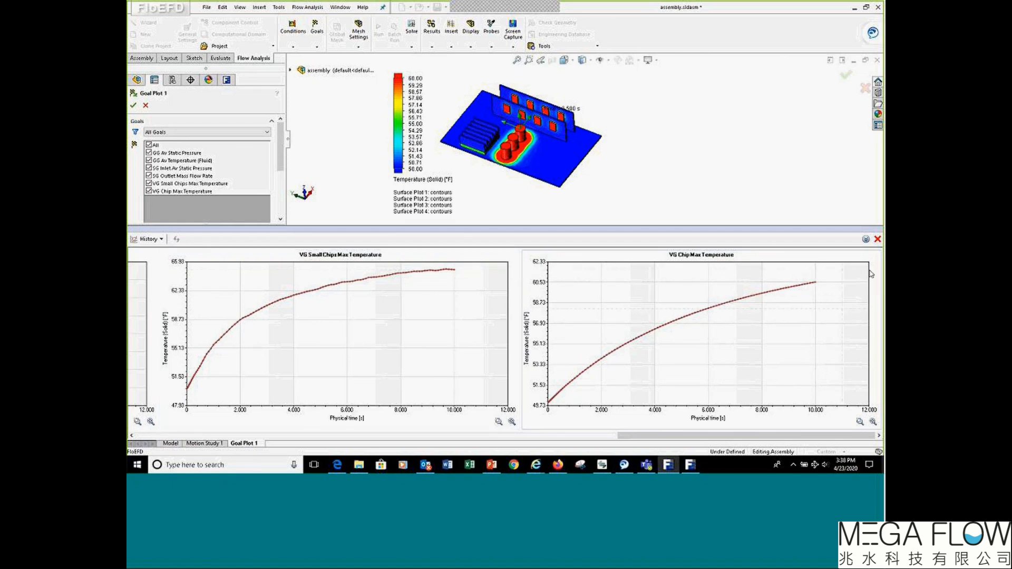
pyautogui.click(878, 239)
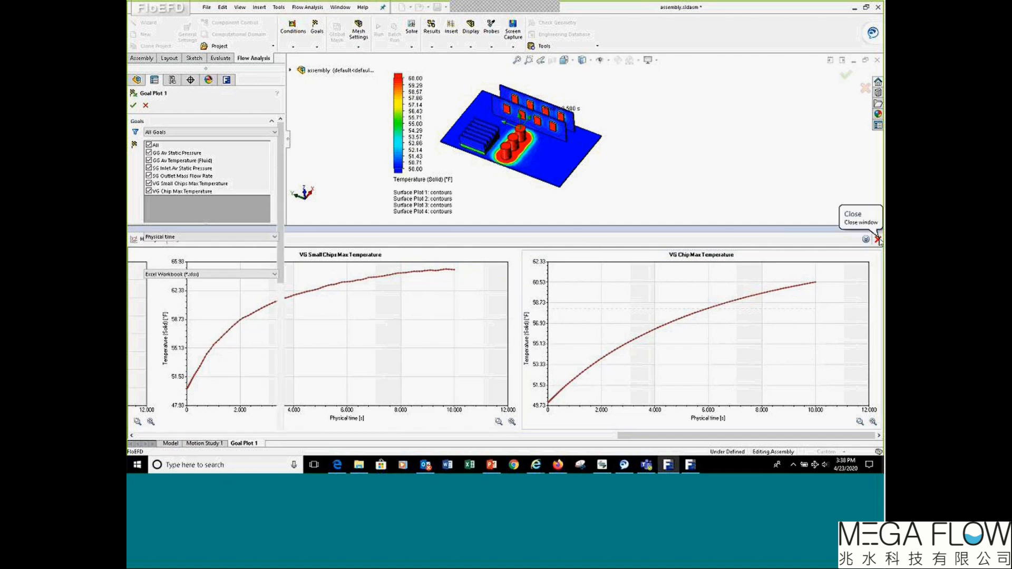
pyautogui.click(134, 105)
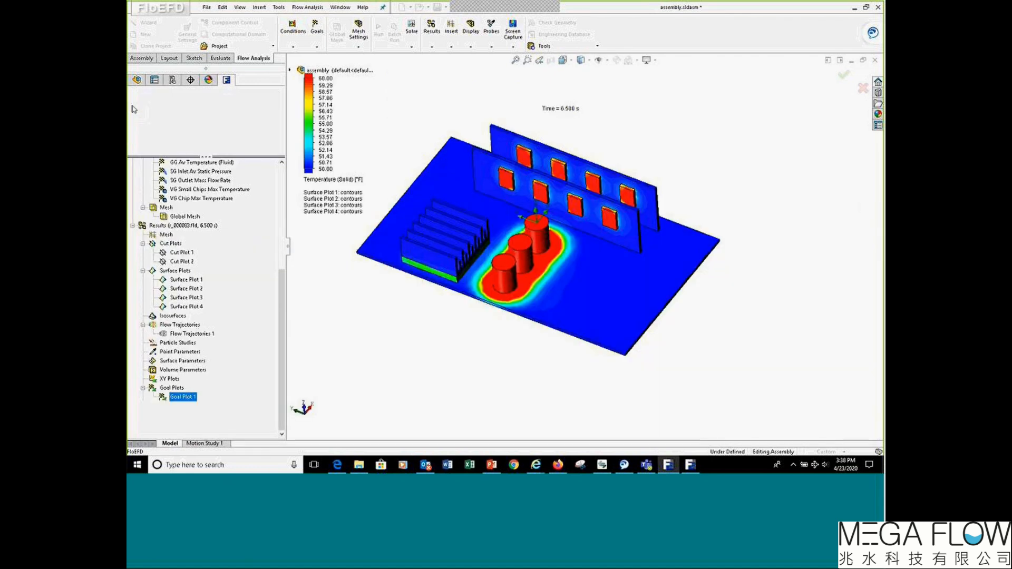
# Show the Goal Plot 1 static pressure chart in the graphics area, enlarge it below the model and move the time label higher.
pyautogui.rightClick(187, 399)
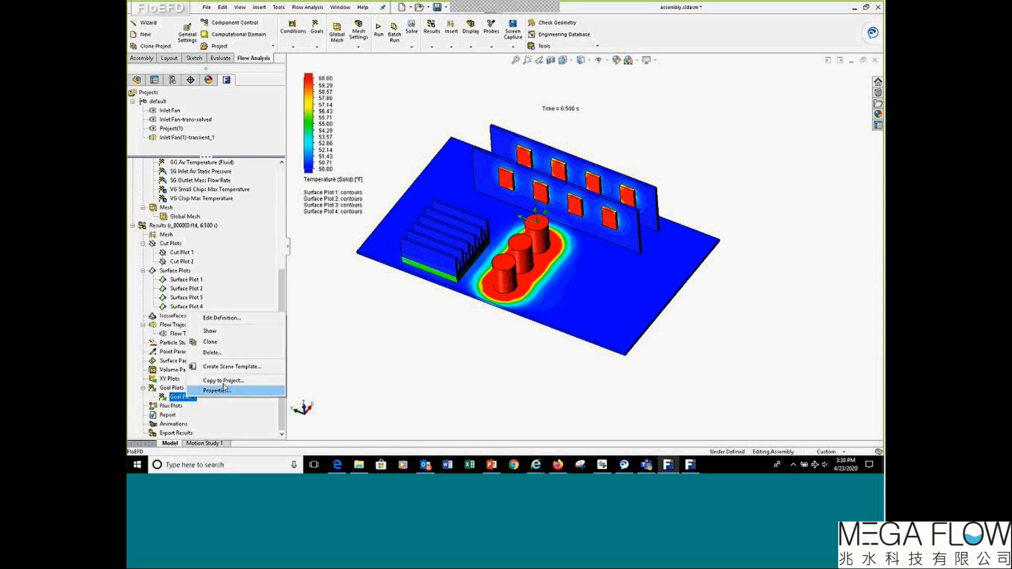
pyautogui.click(226, 333)
pyautogui.moveTo(509, 119); pyautogui.dragTo(449, 329)
pyautogui.scroll(2, 574, 202)
pyautogui.scroll(-2, 589, 318)
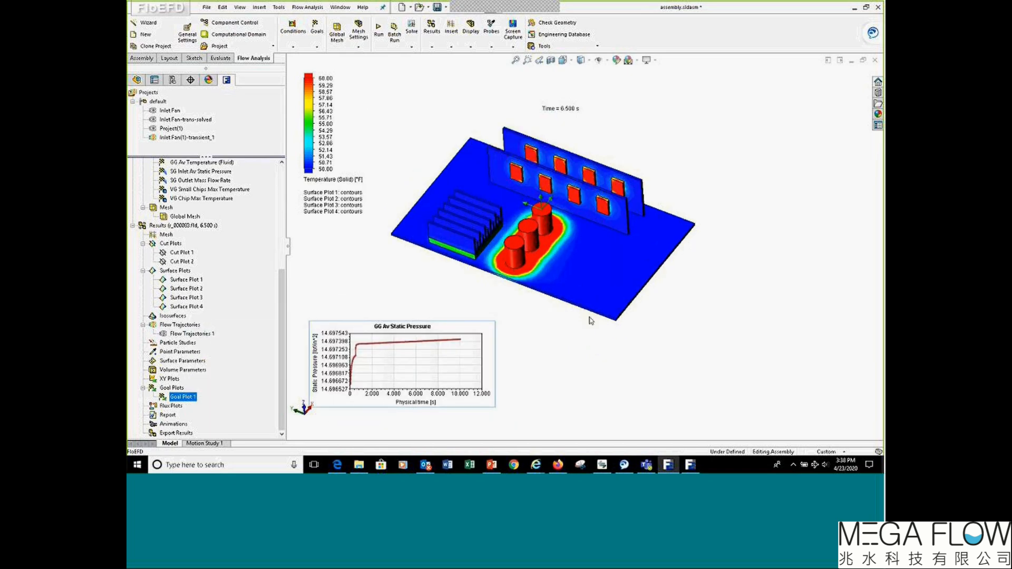
pyautogui.moveTo(568, 105); pyautogui.dragTo(583, 83)
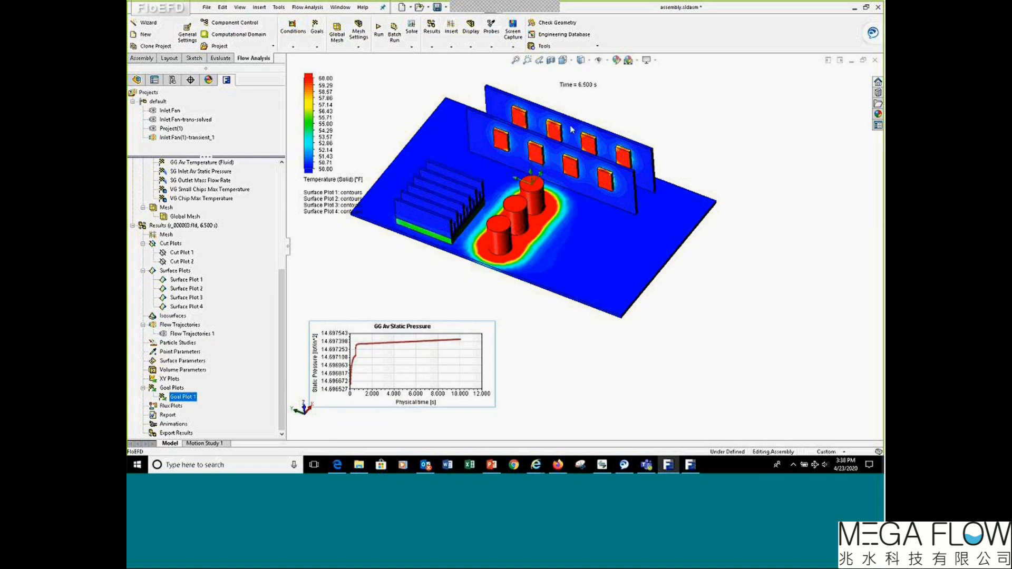
pyautogui.moveTo(490, 319); pyautogui.dragTo(519, 273)
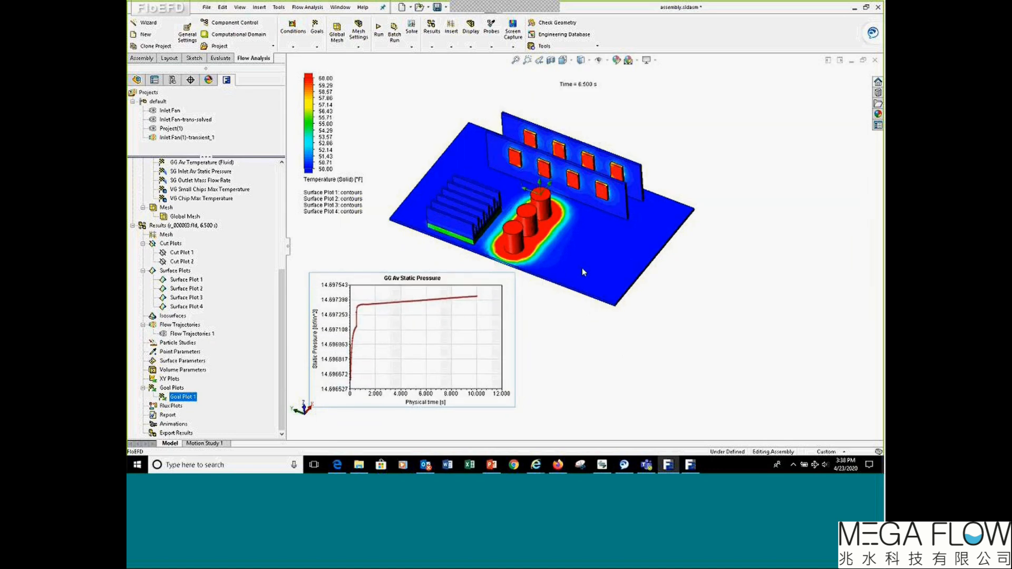
# Move the goal chart to clear space below the model and switch its displayed goal to VG Chip Max Temperature.
pyautogui.moveTo(432, 335); pyautogui.dragTo(458, 348)
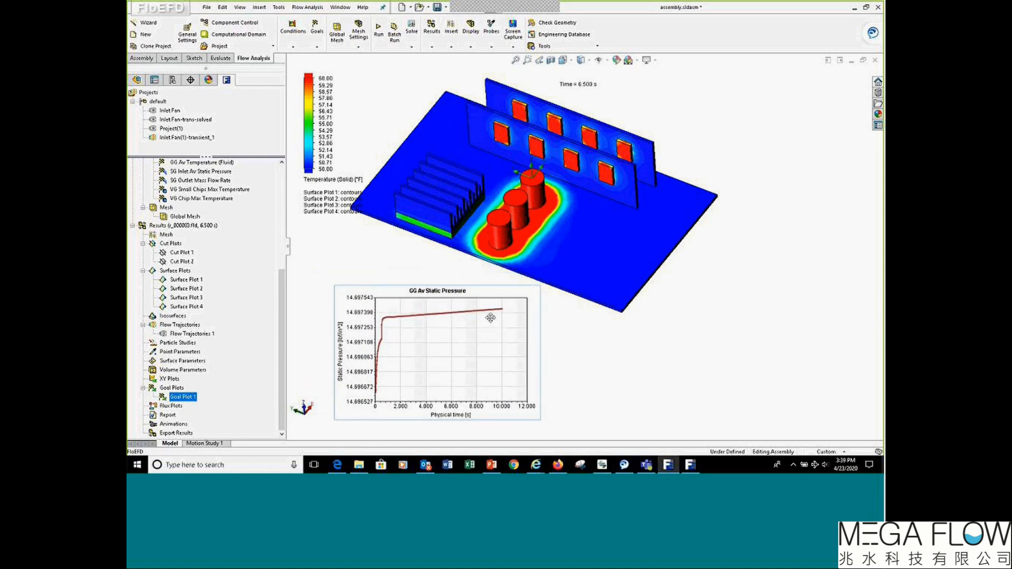
pyautogui.click(436, 295)
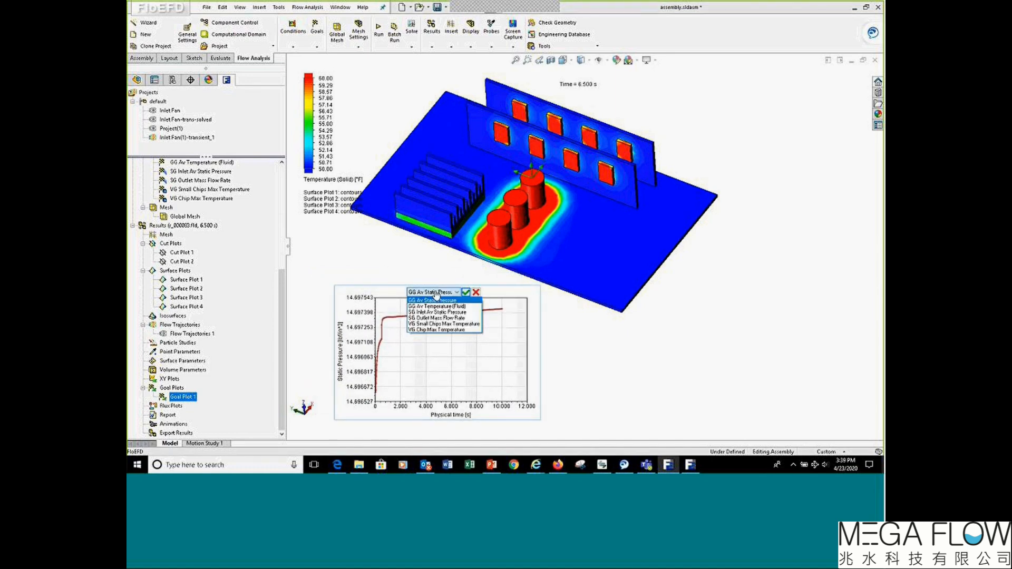
pyautogui.click(441, 331)
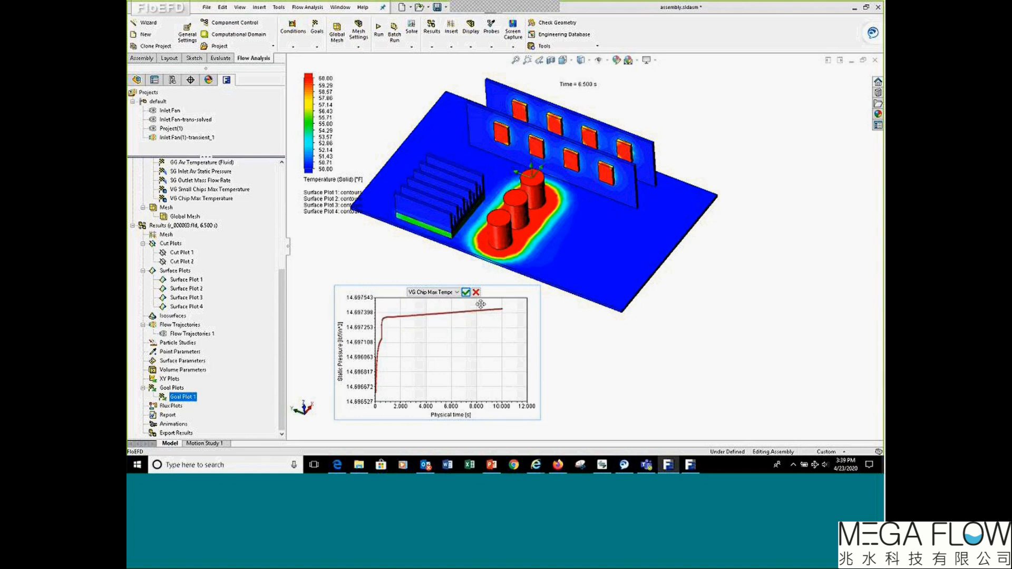
pyautogui.click(465, 291)
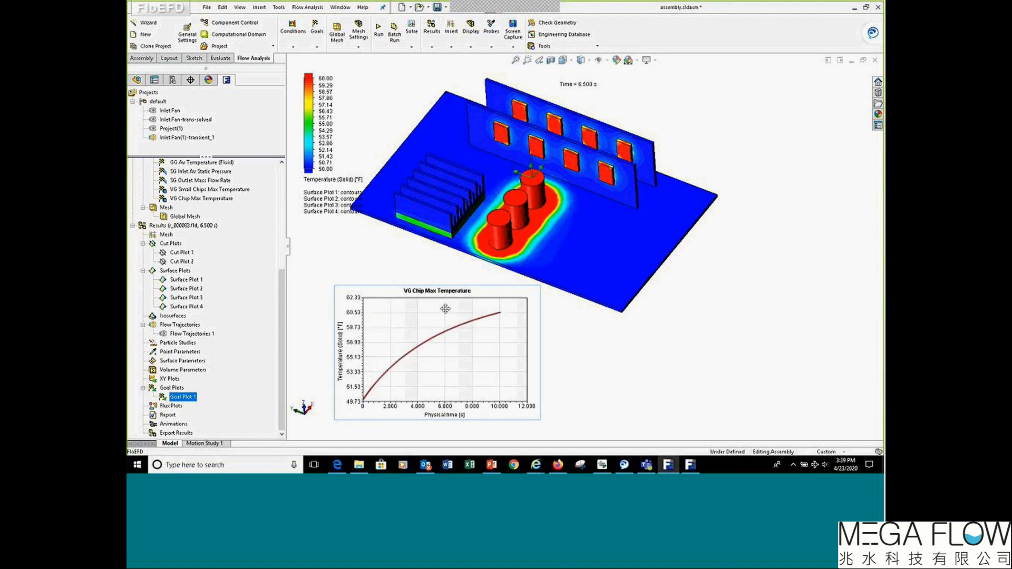
pyautogui.click(430, 293)
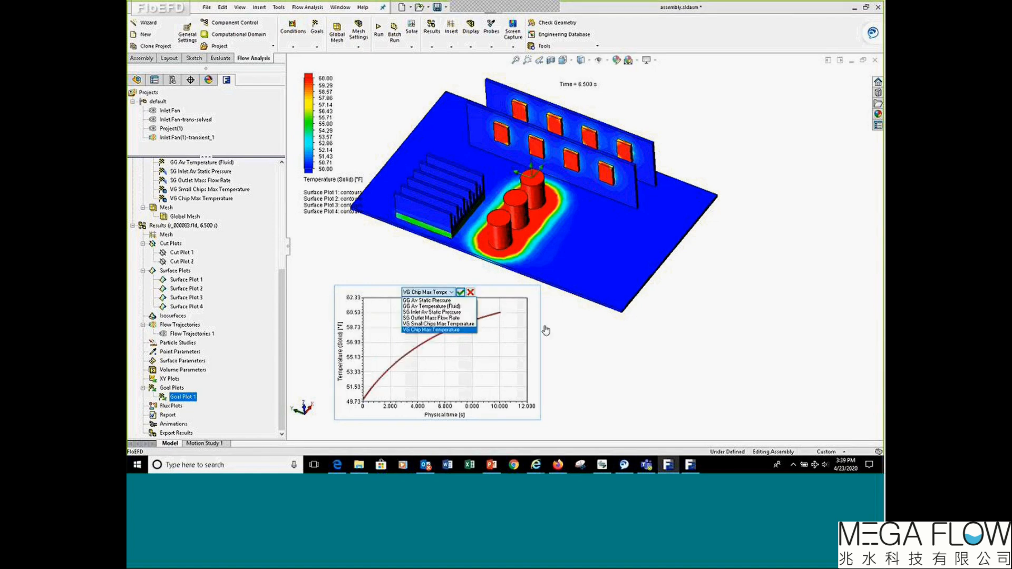
pyautogui.click(463, 295)
pyautogui.click(462, 294)
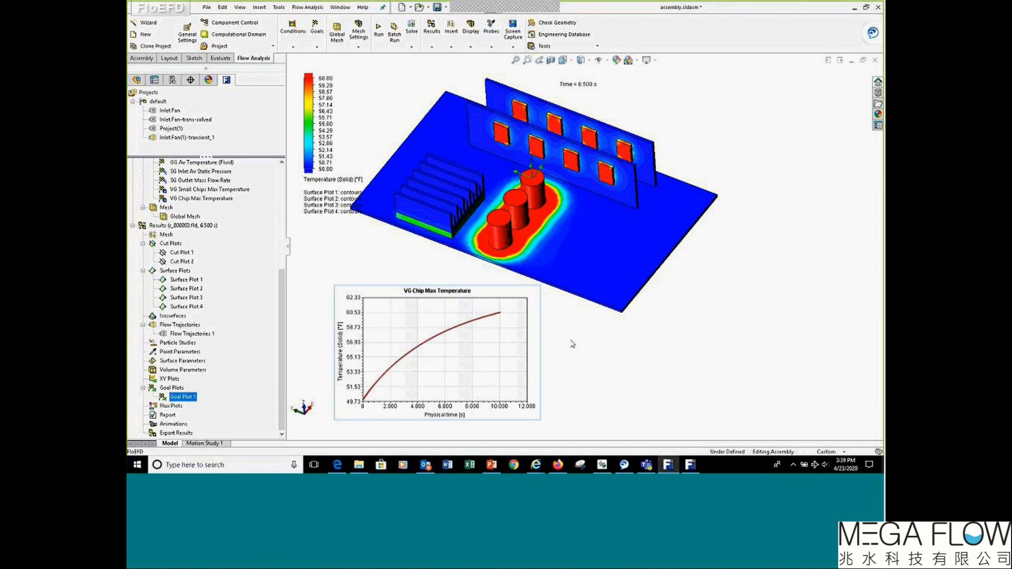
# Adjust the chip temperature chart's position, make it slightly taller and fit the whole model above it.
pyautogui.moveTo(496, 295)
pyautogui.mouseDown()
pyautogui.moveTo(828, 292)
pyautogui.moveTo(489, 296)
pyautogui.mouseUp()
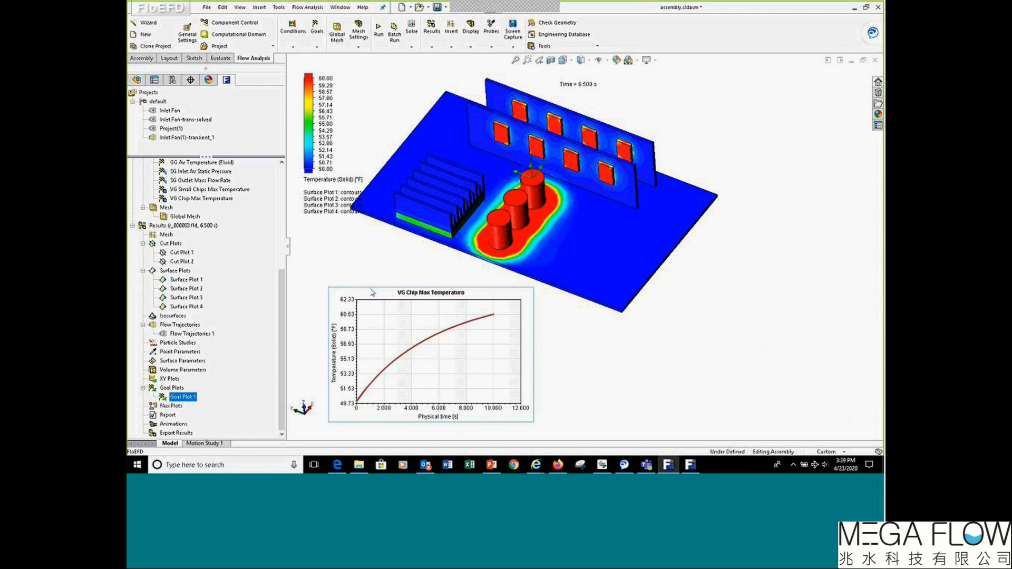
pyautogui.moveTo(370, 286); pyautogui.dragTo(370, 279)
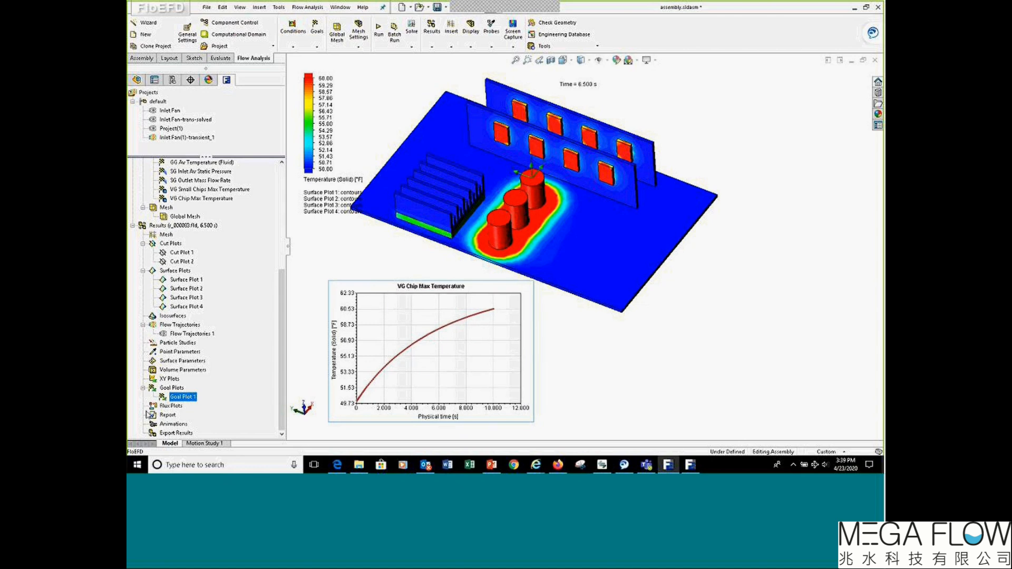
pyautogui.rightClick(185, 401)
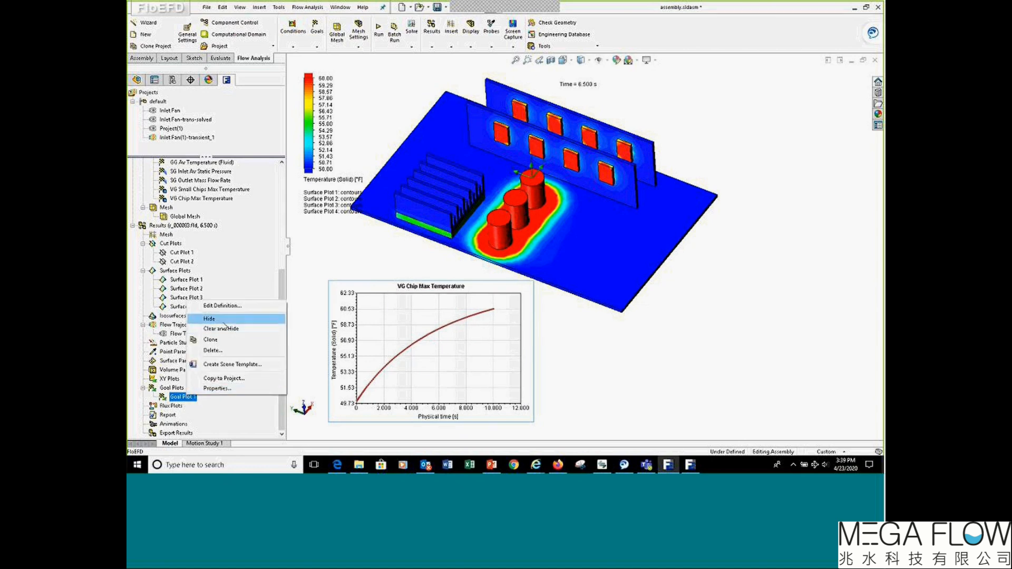
pyautogui.click(318, 252)
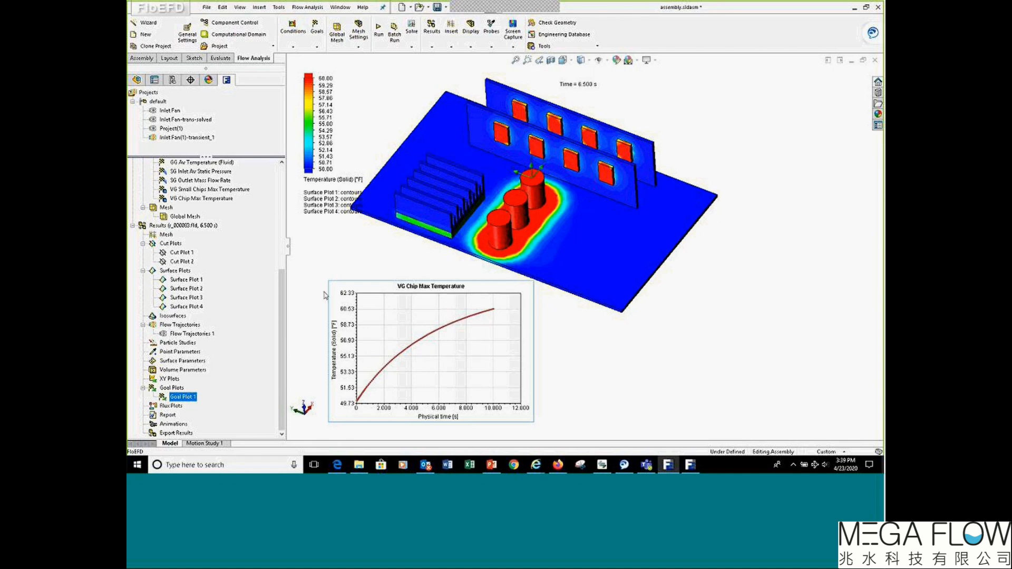
pyautogui.moveTo(591, 347); pyautogui.dragTo(590, 338, button='middle')
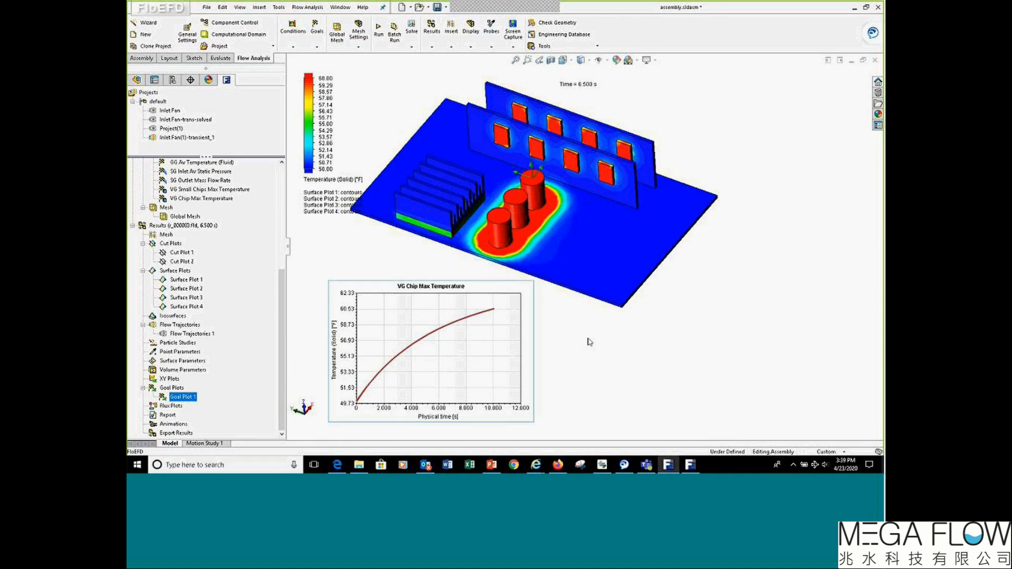
pyautogui.scroll(1, 584, 350)
pyautogui.scroll(-1, 546, 321)
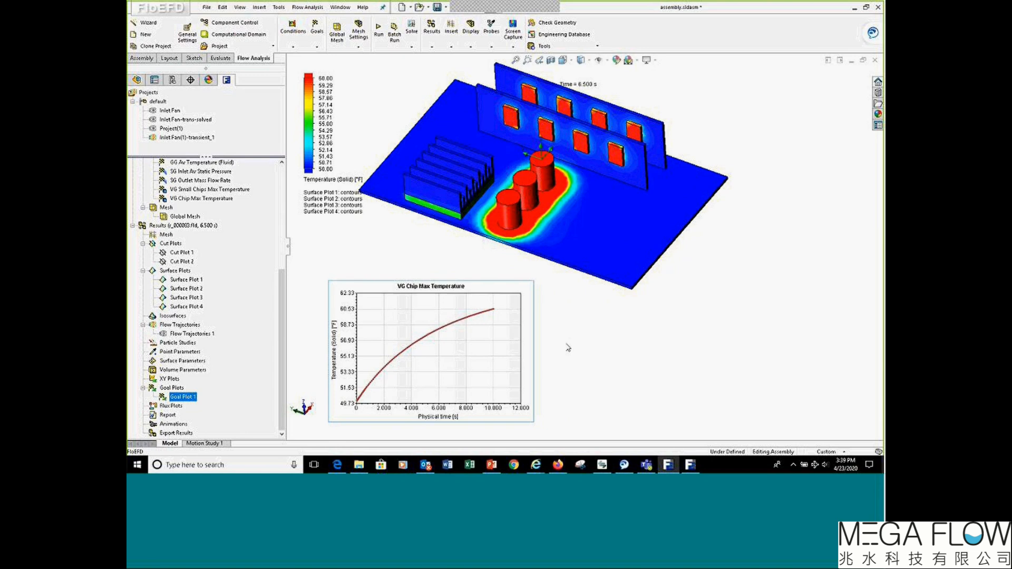
pyautogui.scroll(1, 673, 153)
pyautogui.scroll(-1, 672, 156)
pyautogui.scroll(1, 670, 162)
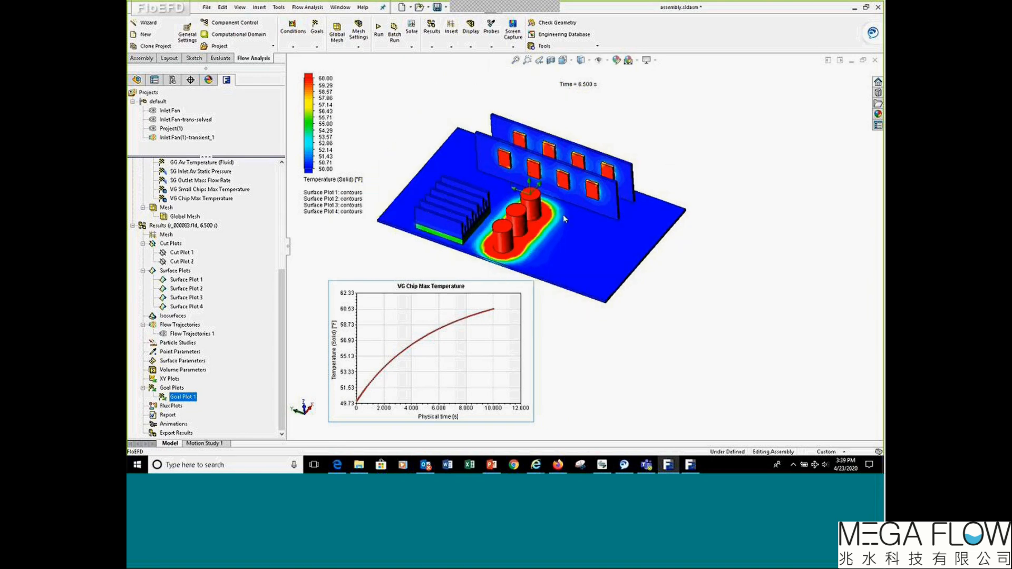
# Edit the Main Chip heat source and make its toggle an F(goal) - table dependency on VG Chip Max Temperature.
pyautogui.moveTo(281, 339); pyautogui.dragTo(280, 230)
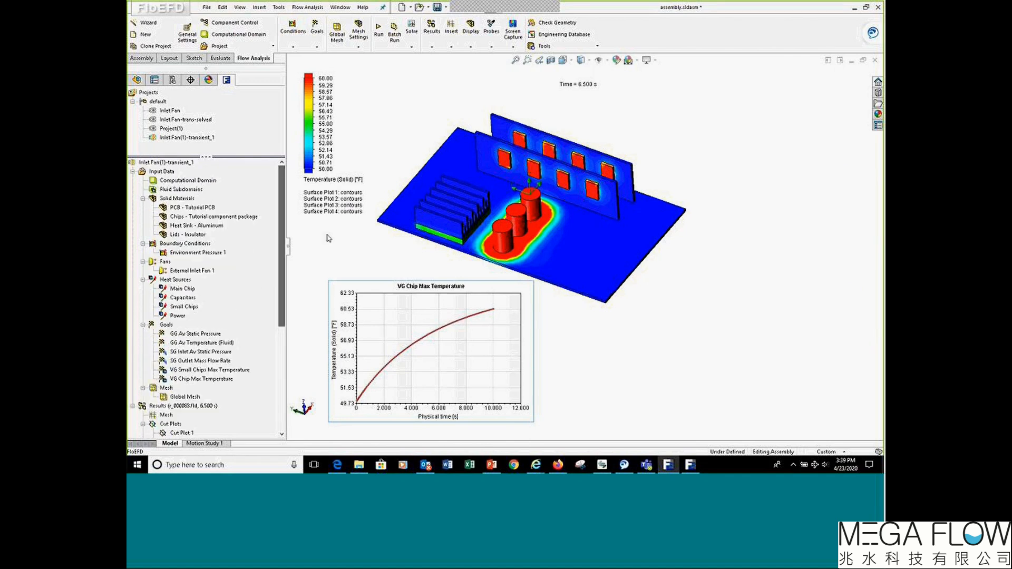
pyautogui.click(184, 290)
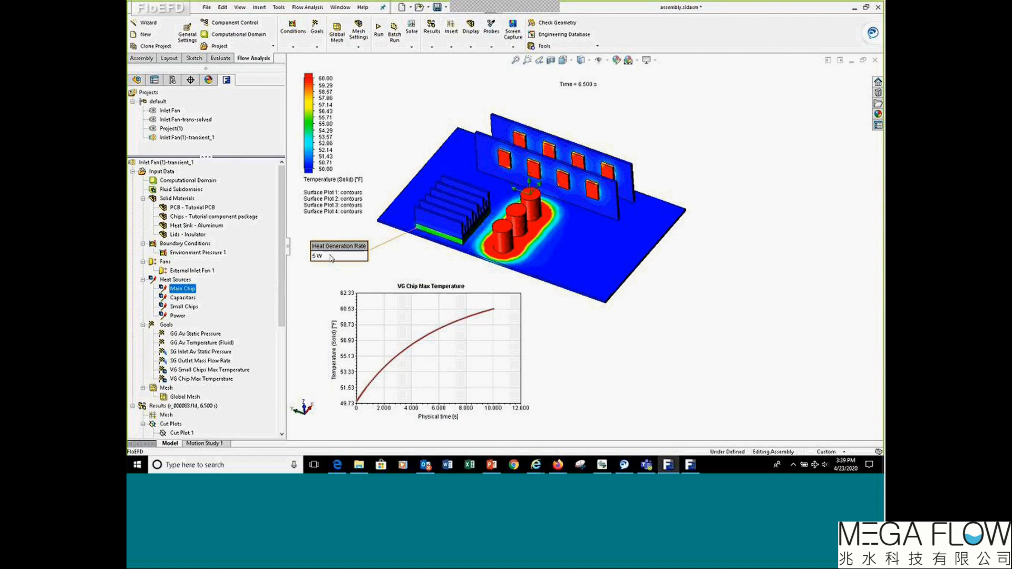
pyautogui.rightClick(193, 292)
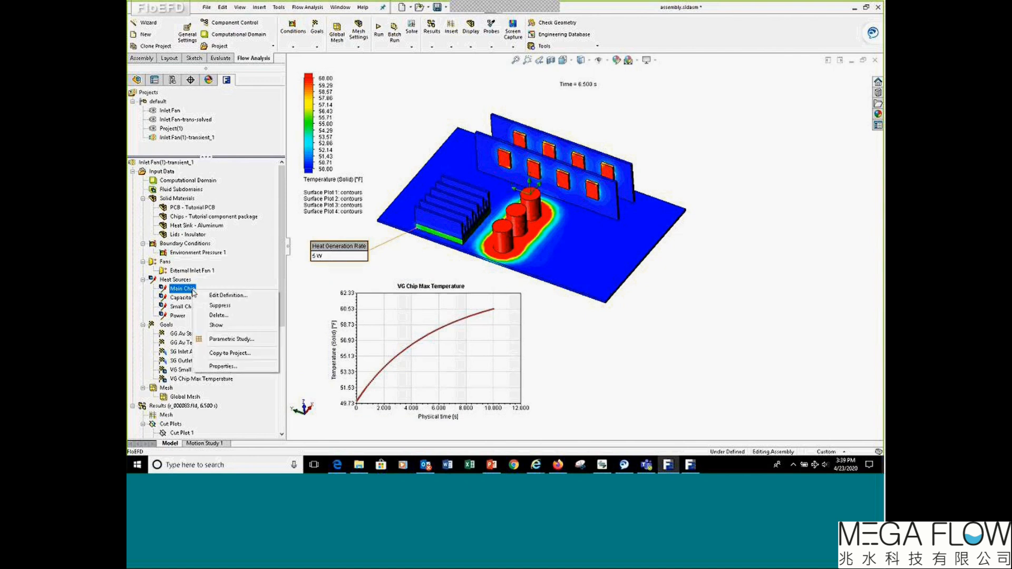
pyautogui.click(228, 296)
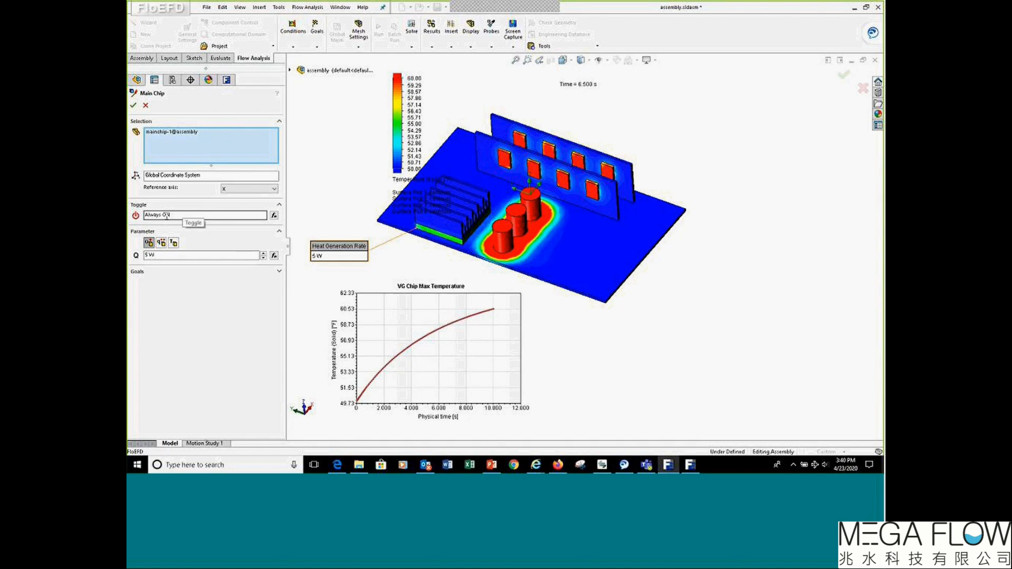
pyautogui.click(275, 216)
pyautogui.click(496, 166)
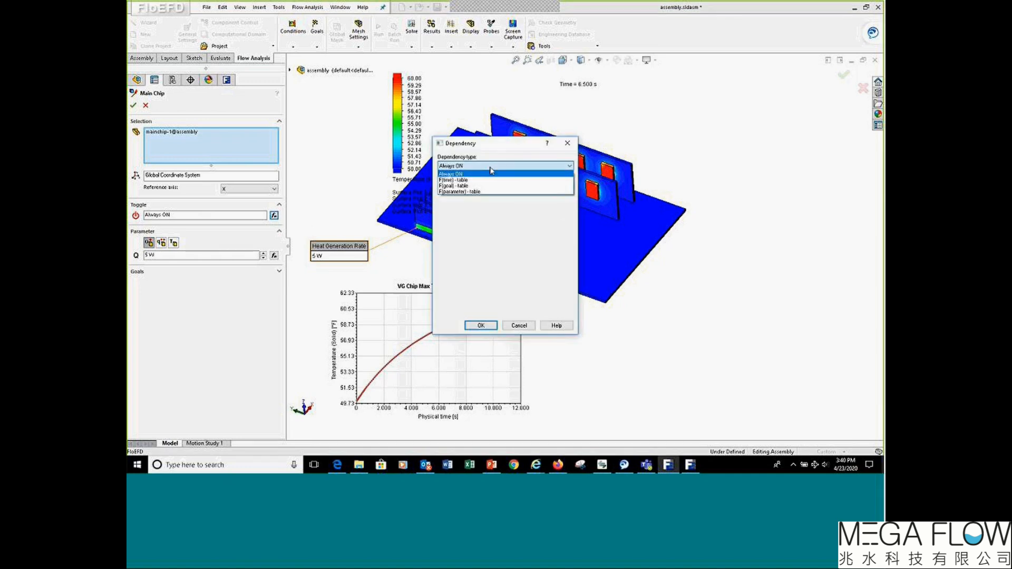
pyautogui.click(477, 186)
pyautogui.click(492, 186)
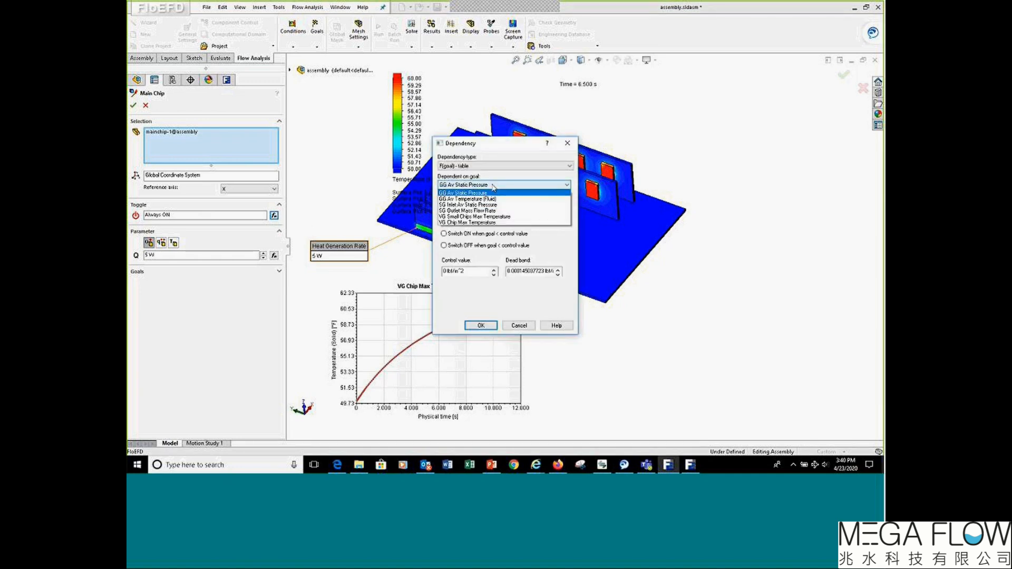
pyautogui.click(492, 222)
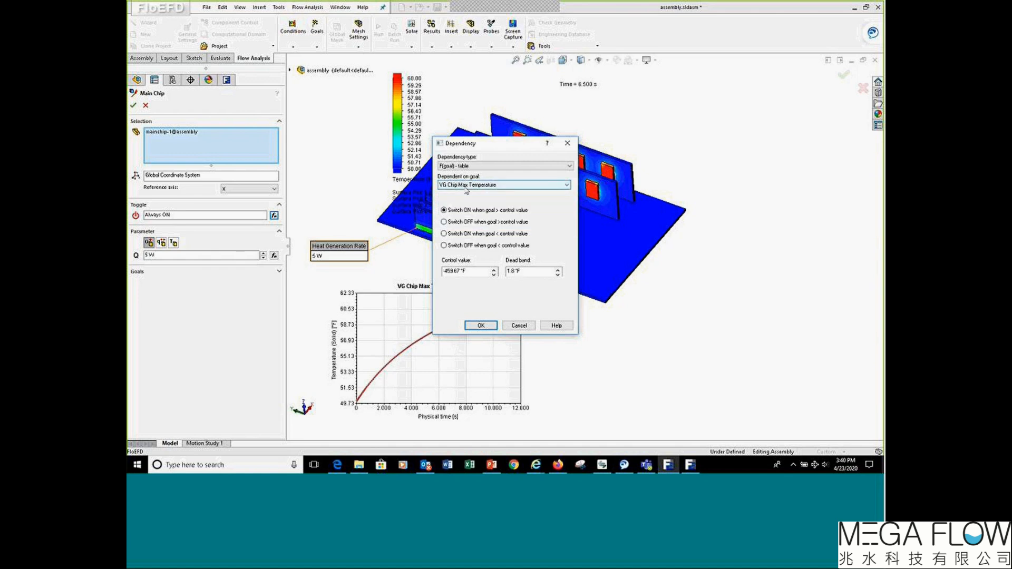
# Try an 88 °F control value with Switch OFF when goal > control value, then discard the Main Chip changes.
pyautogui.click(459, 272)
pyautogui.moveTo(460, 271); pyautogui.dragTo(436, 276)
pyautogui.write('88')
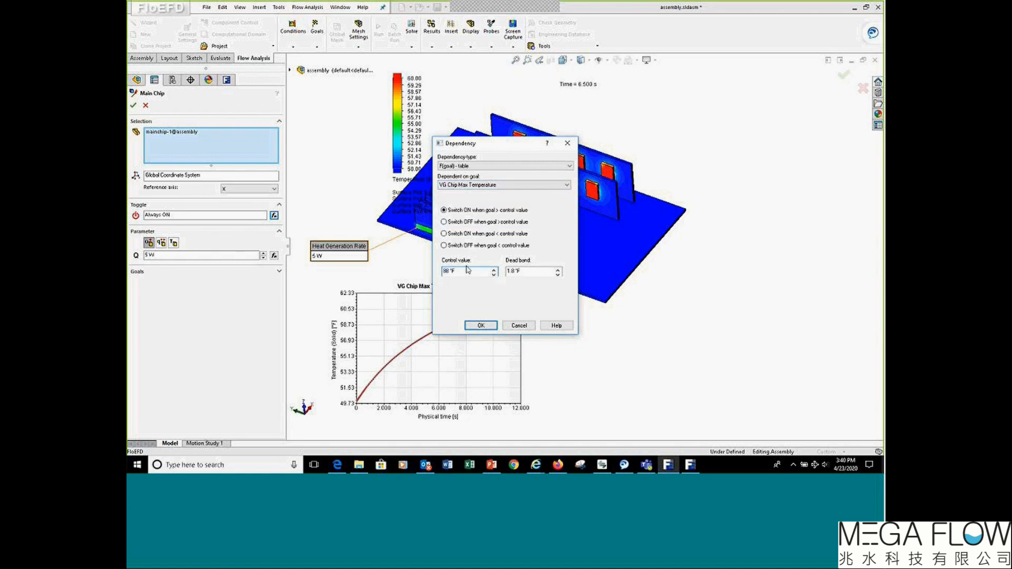
pyautogui.click(448, 224)
pyautogui.click(519, 325)
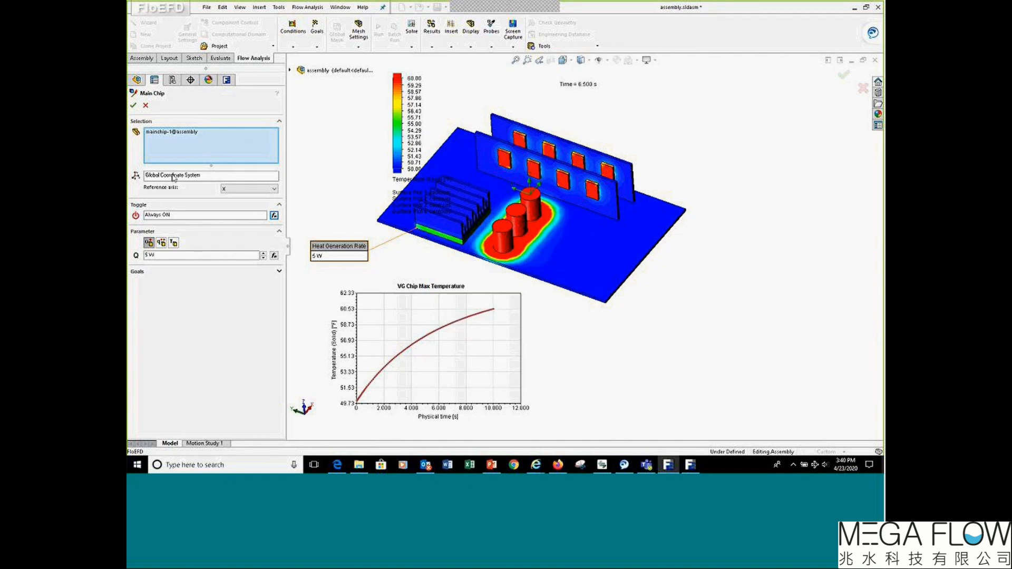
pyautogui.click(145, 107)
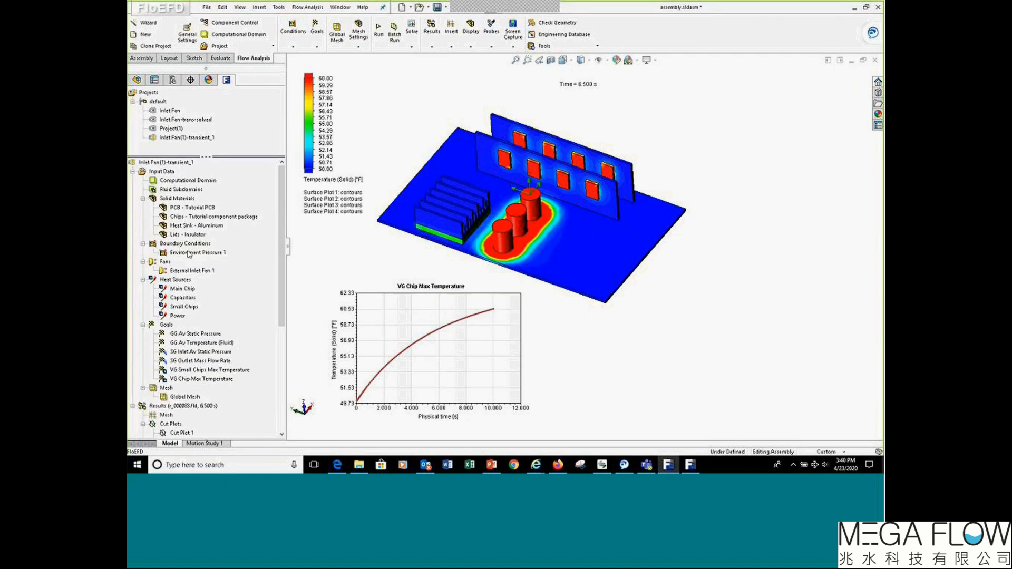
# Edit External Inlet Fan 1 and set its toggle dependency type to F(time) - table.
pyautogui.click(186, 270)
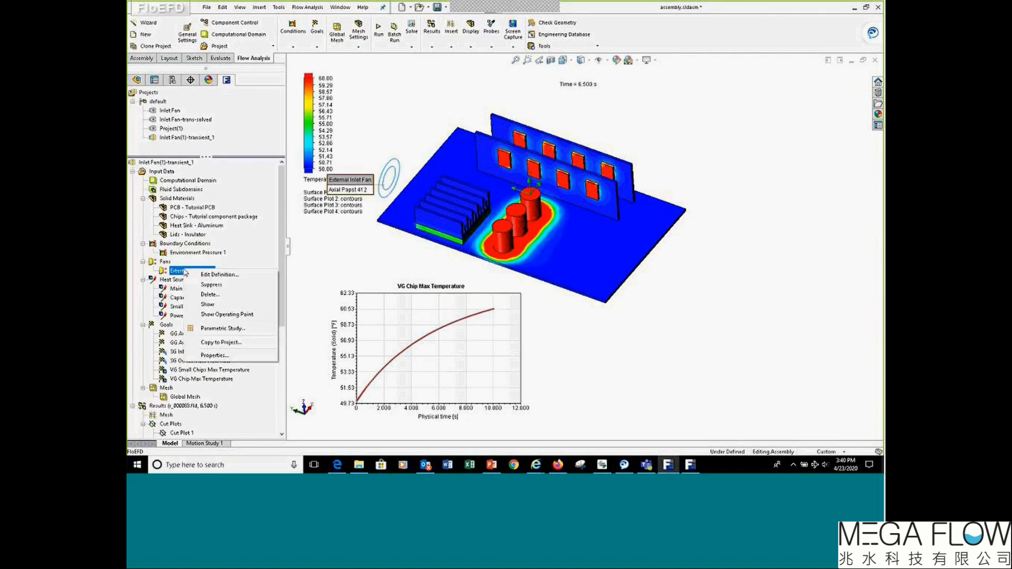
pyautogui.click(219, 275)
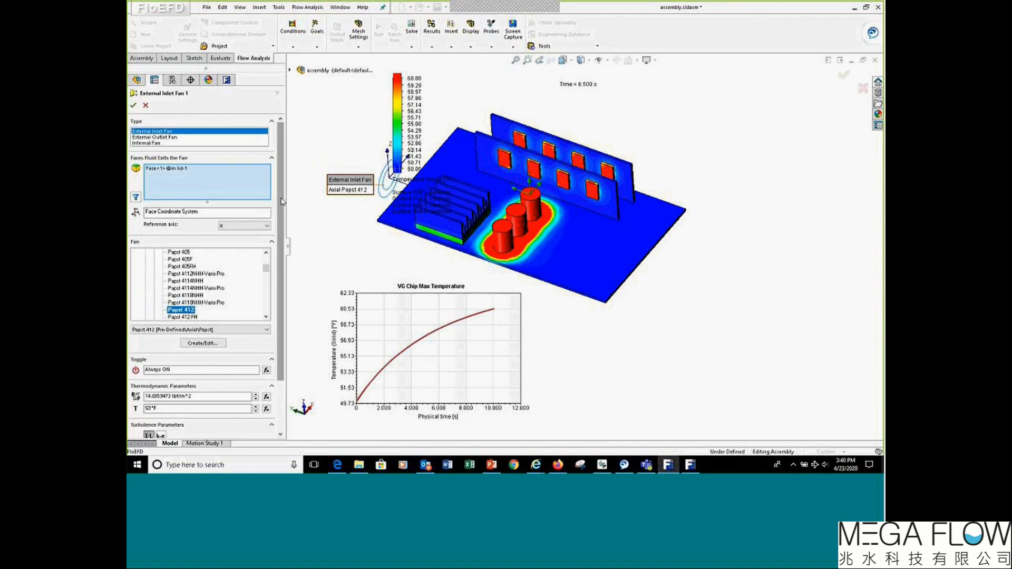
pyautogui.scroll(-3, 282, 201)
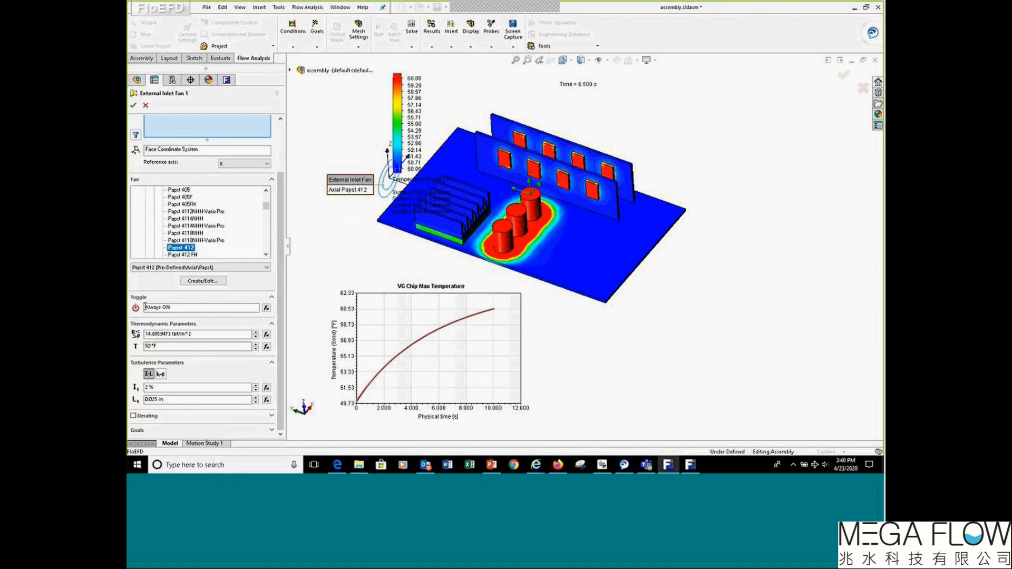
pyautogui.click(267, 308)
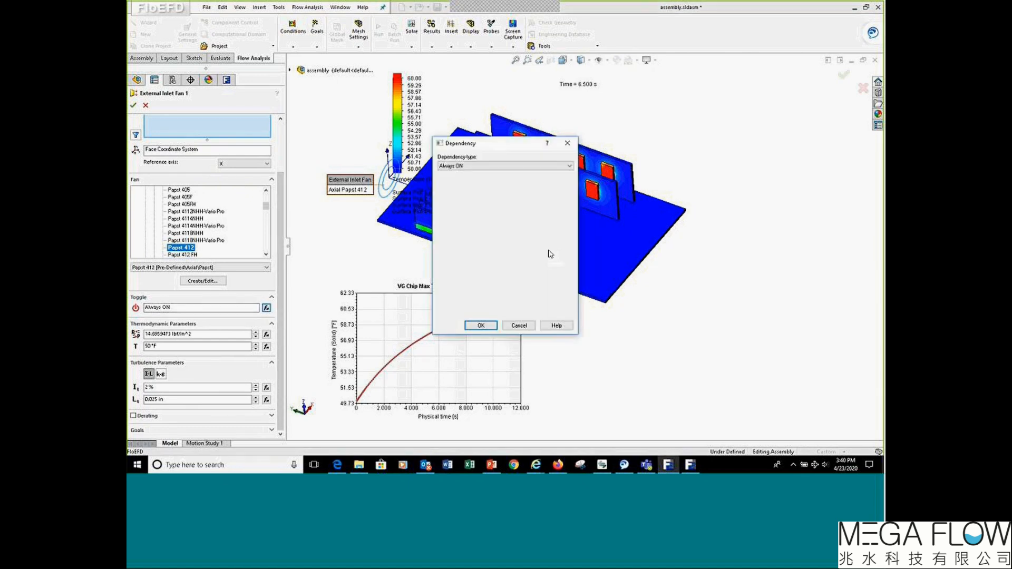
pyautogui.click(486, 167)
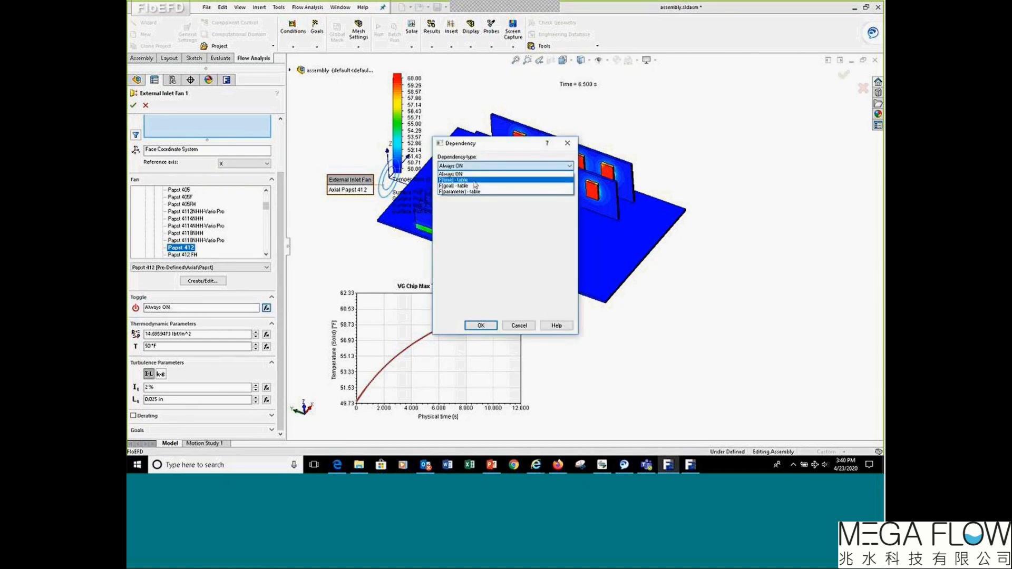
pyautogui.click(473, 180)
# Define the fan's toggle table as On at 0 s and Off at 5 s, make it periodic and plot the curve.
pyautogui.click(467, 197)
pyautogui.write('0')
pyautogui.click(527, 198)
pyautogui.click(477, 205)
pyautogui.write('5')
pyautogui.click(534, 206)
pyautogui.click(567, 205)
pyautogui.click(543, 219)
pyautogui.click(441, 310)
pyautogui.click(567, 303)
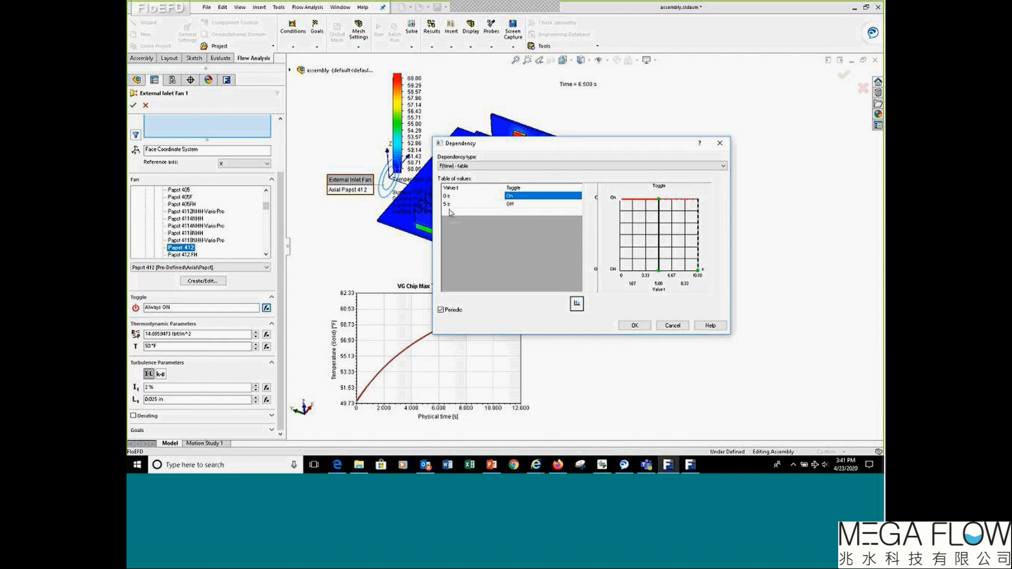
# Review the available dependency types for the fan's toggle and discard the External Inlet Fan 1 changes.
pyautogui.click(469, 167)
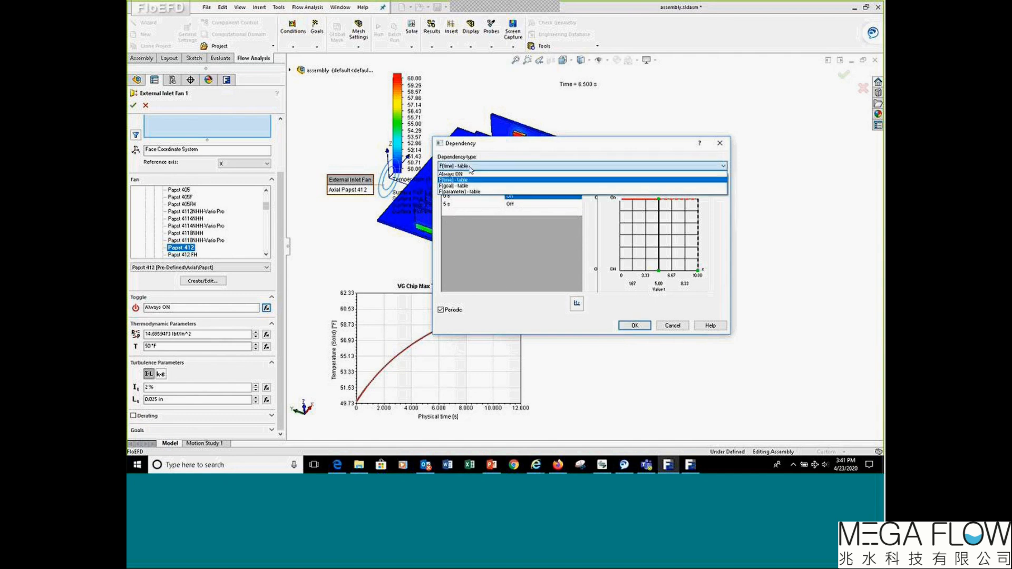
pyautogui.click(472, 168)
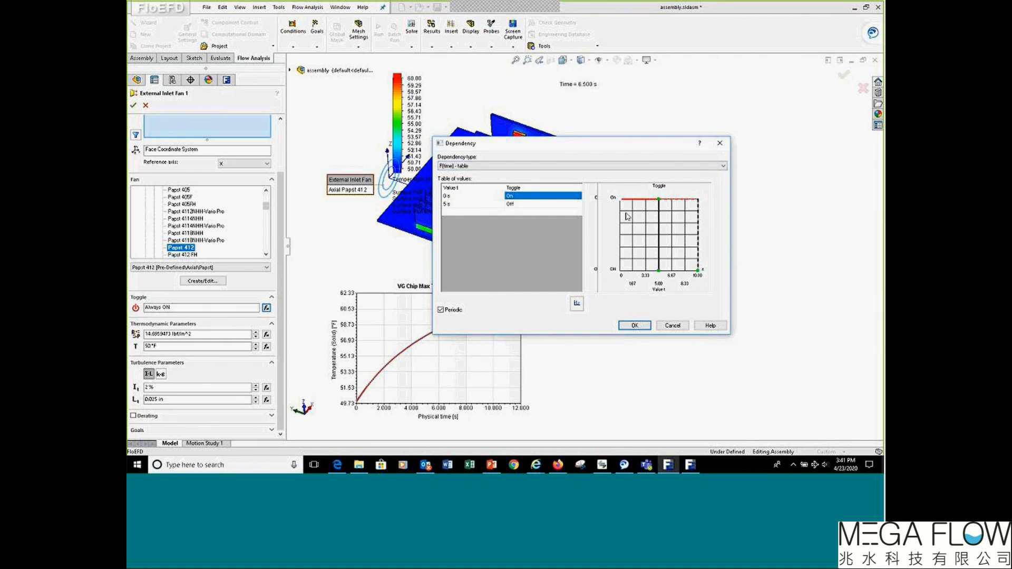
pyautogui.click(665, 326)
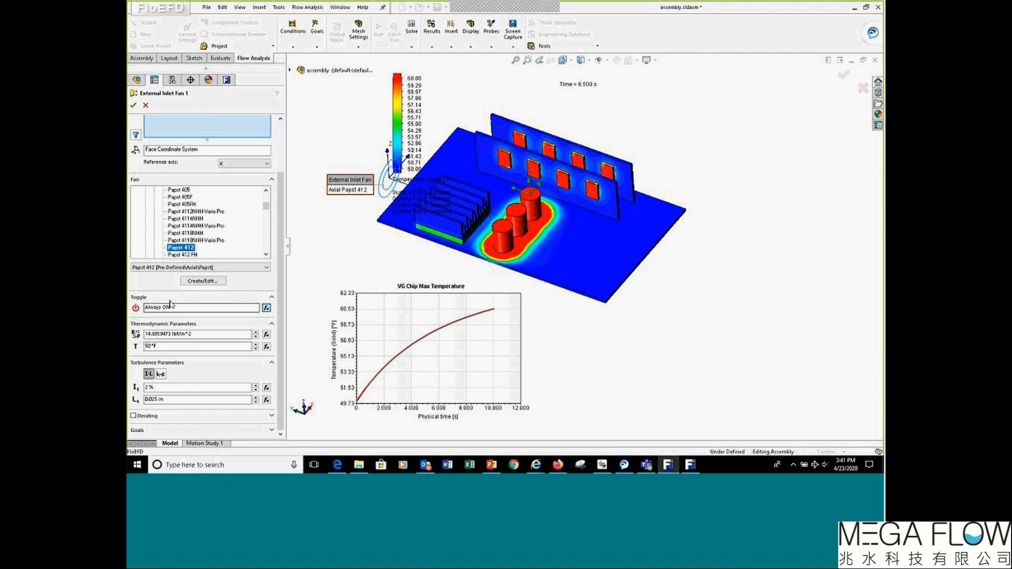
pyautogui.click(145, 106)
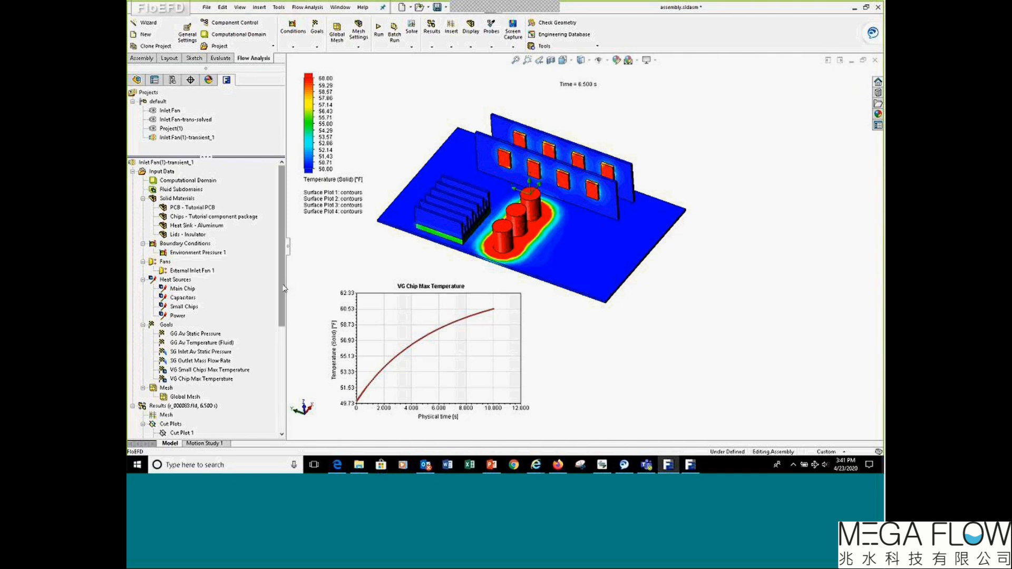
# Save the assembly and activate the Inlet Fan-trans-solved project.
pyautogui.scroll(-7, 215, 362)
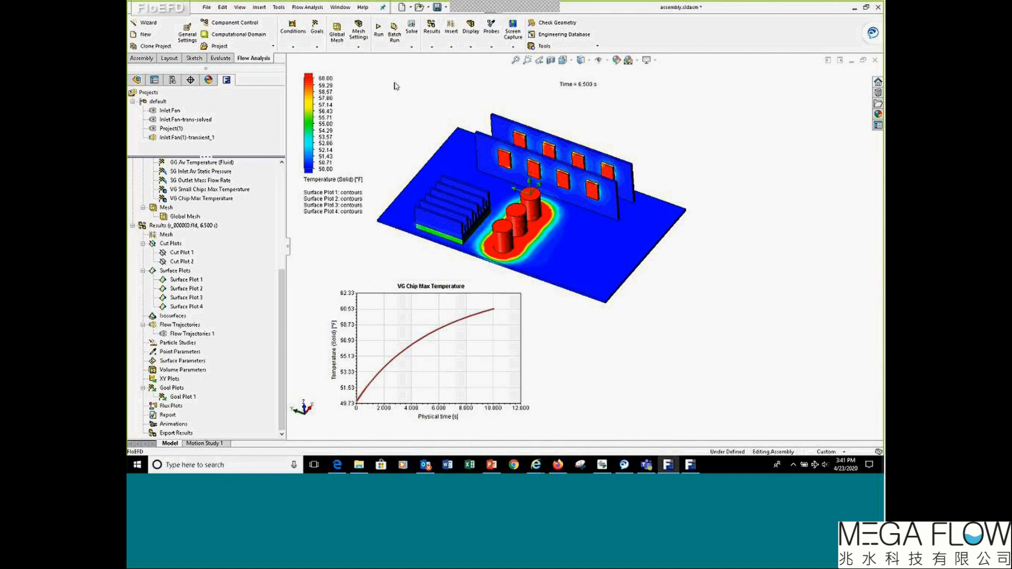
pyautogui.click(437, 7)
pyautogui.rightClick(193, 121)
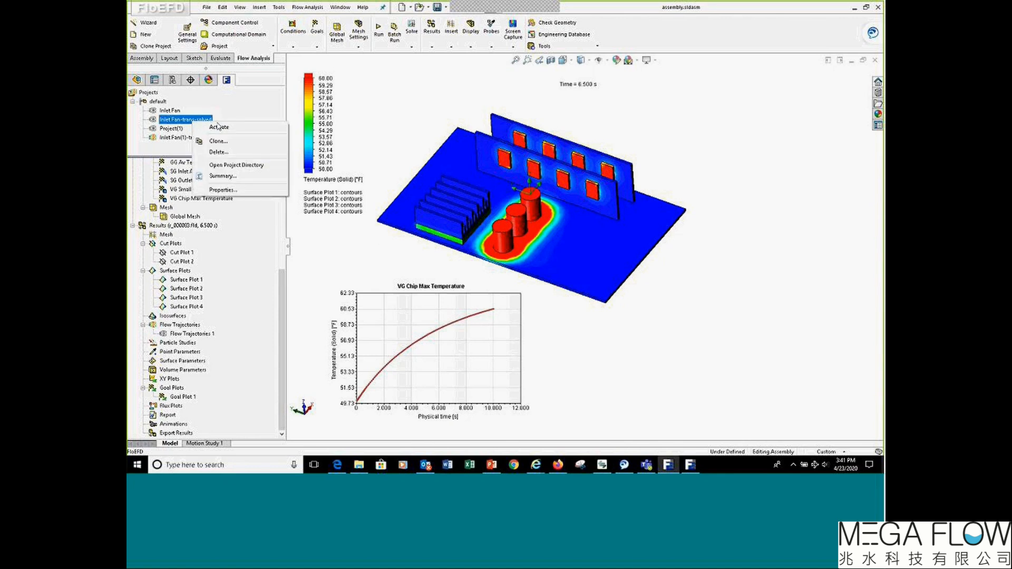
pyautogui.click(226, 127)
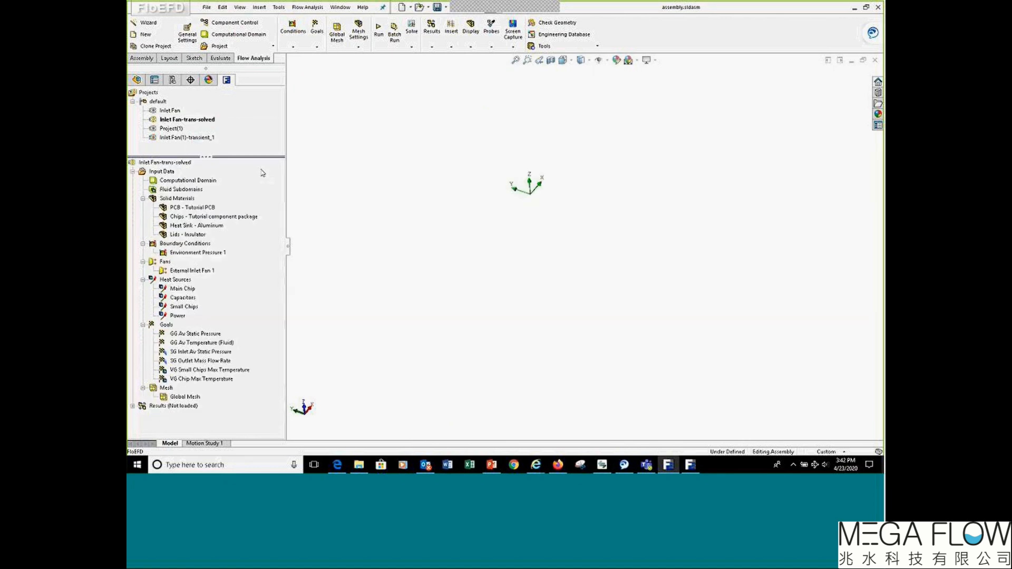
# Load the results of the Inlet Fan-trans-solved project and show all of its surface plots.
pyautogui.click(432, 45)
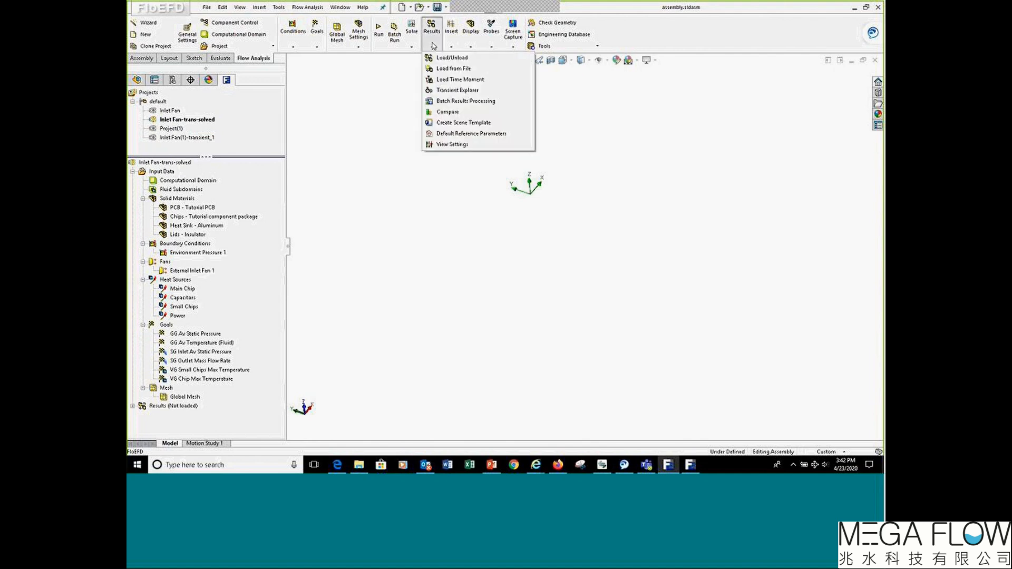
pyautogui.click(447, 60)
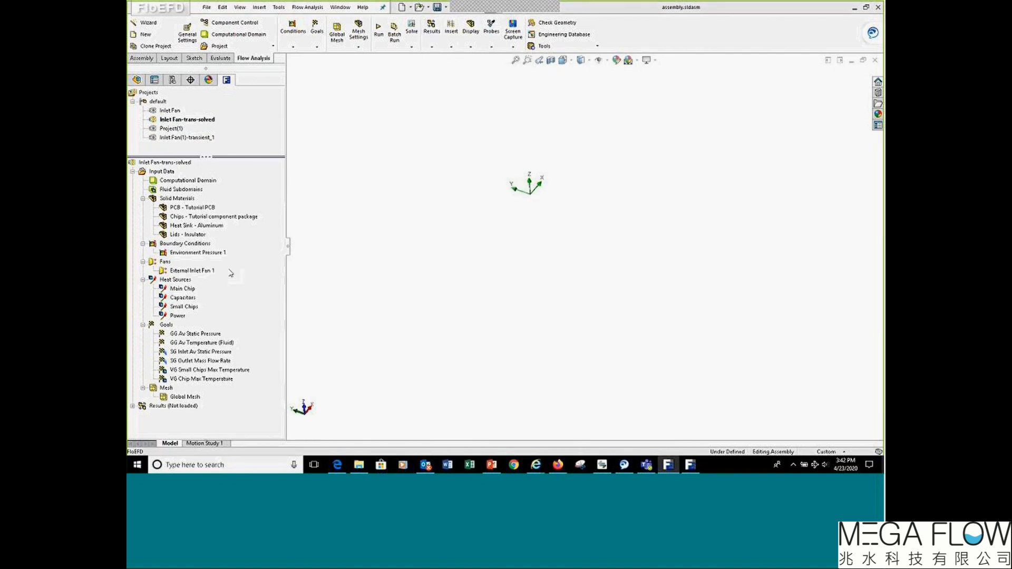
pyautogui.scroll(-8, 200, 280)
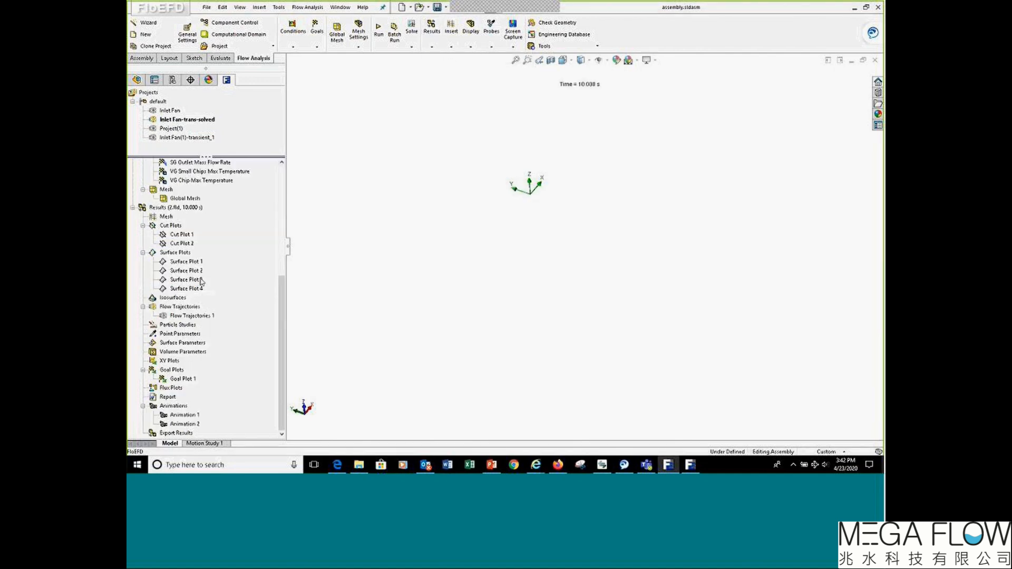
pyautogui.rightClick(175, 253)
pyautogui.click(200, 274)
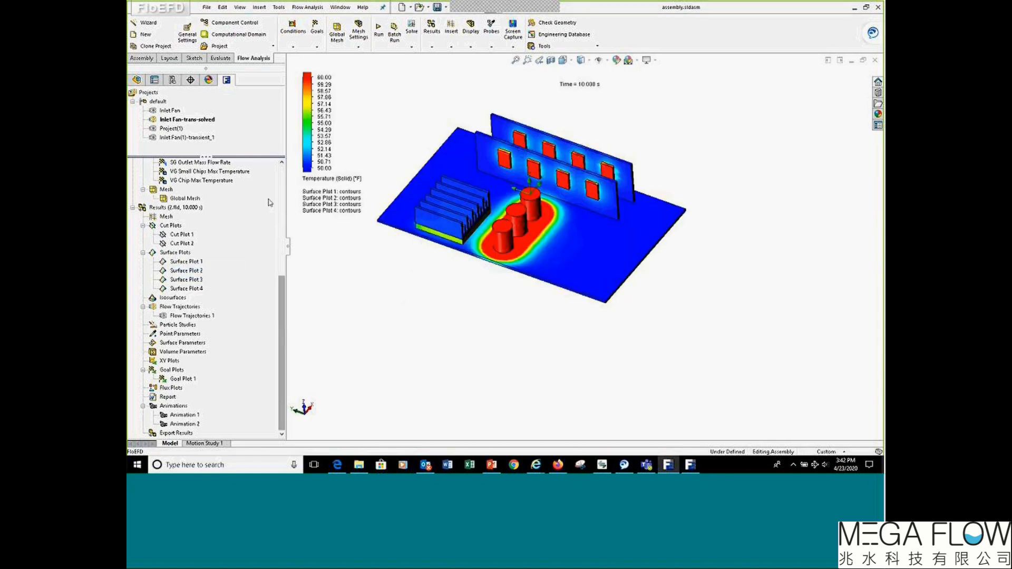
# Open the project directory of Inlet Fan-trans-solved, view its parent folder Web_02 and return to folder 2.
pyautogui.scroll(8, 274, 284)
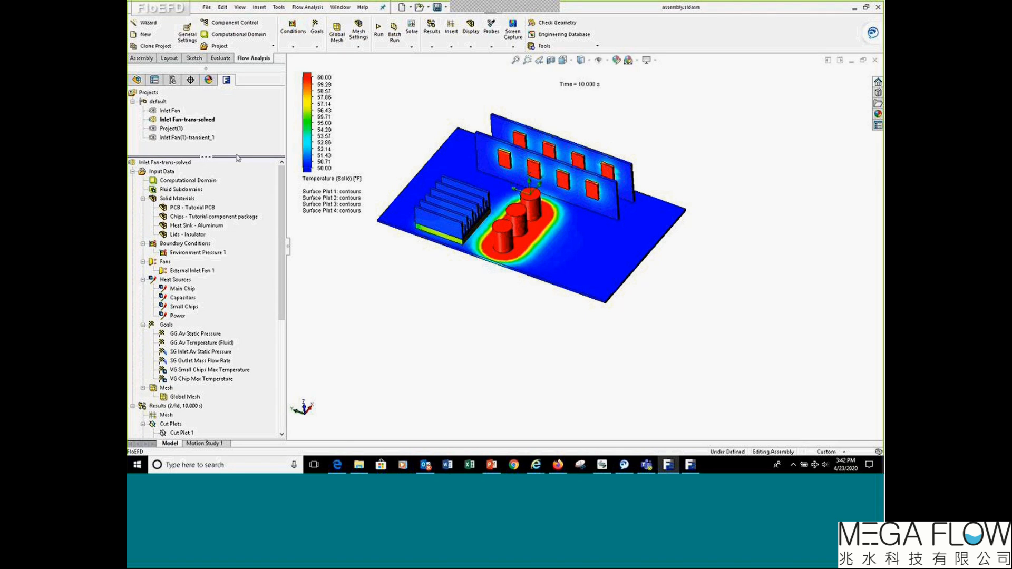
pyautogui.rightClick(189, 123)
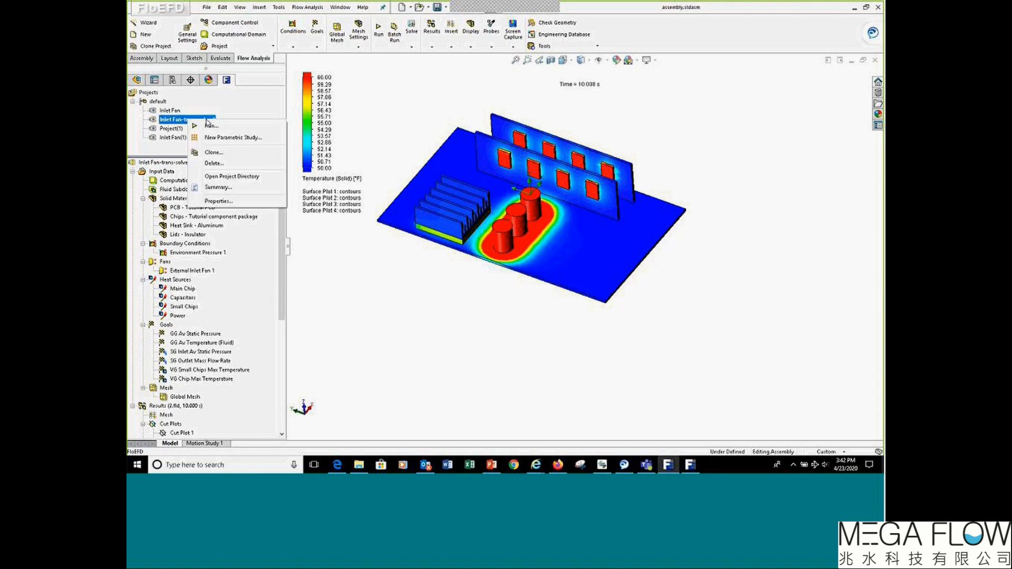
pyautogui.click(231, 176)
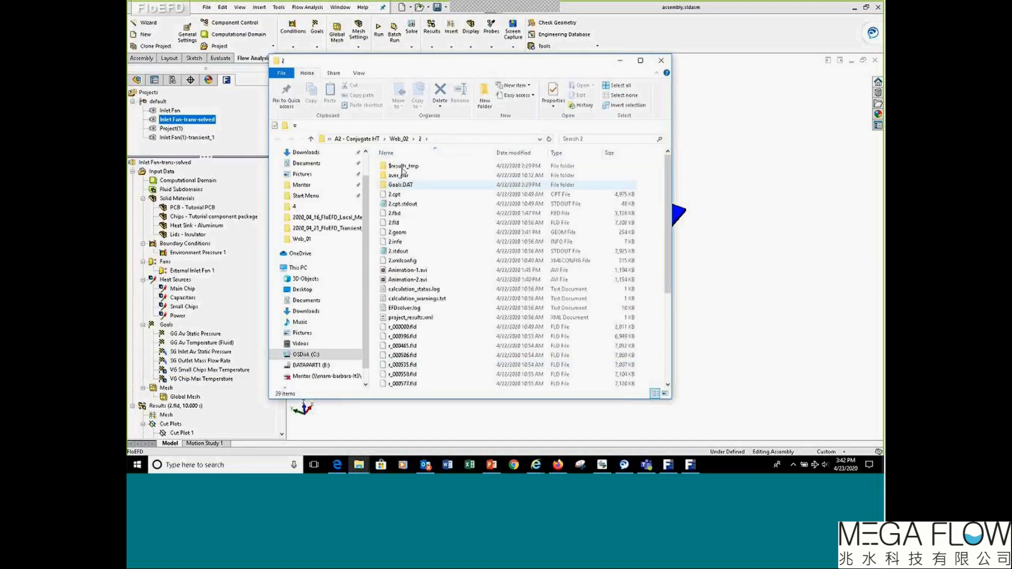
pyautogui.click(399, 140)
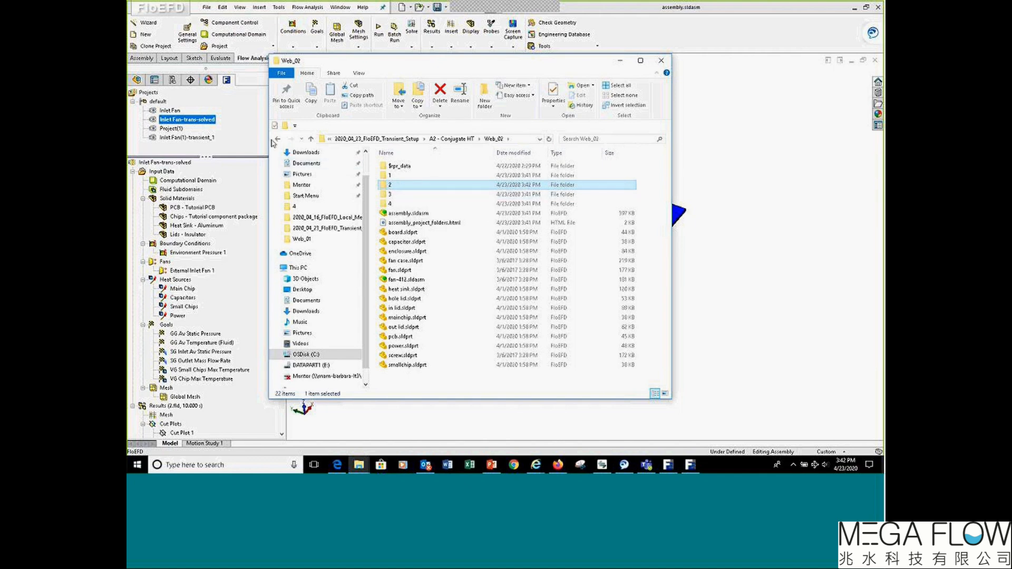
pyautogui.doubleClick(384, 186)
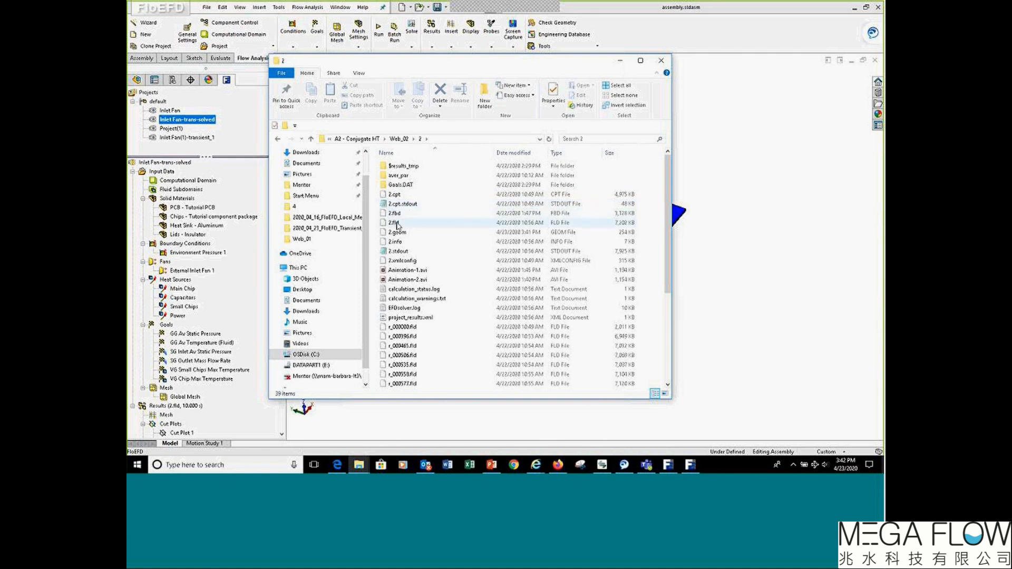
# Examine the final result file 2.fld and the transient result files r_000396.fld through r_000697.fld in folder 2.
pyautogui.click(397, 224)
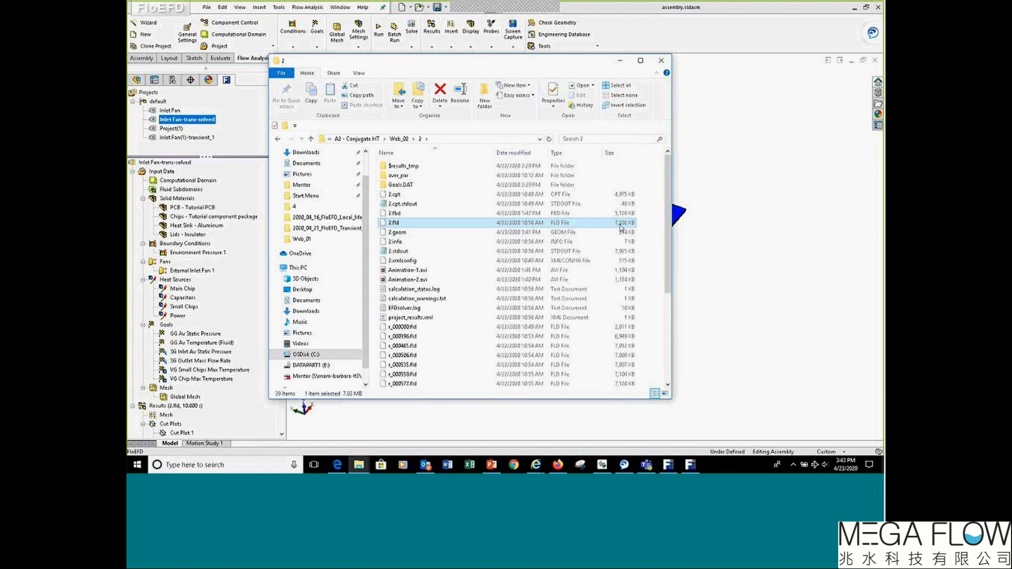
pyautogui.scroll(-1, 438, 239)
pyautogui.scroll(1, 437, 239)
pyautogui.scroll(-3, 438, 239)
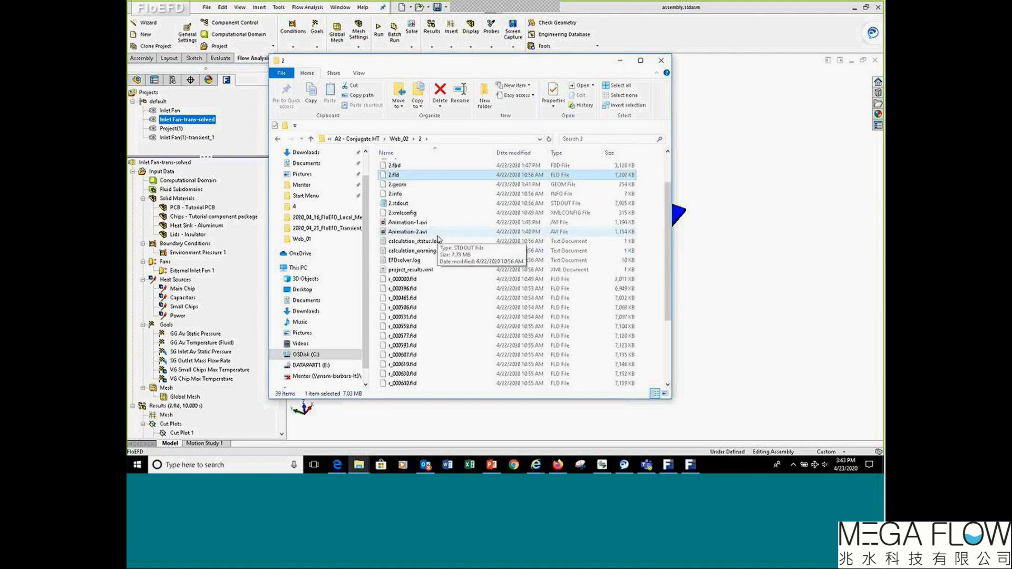
pyautogui.scroll(-3, 438, 239)
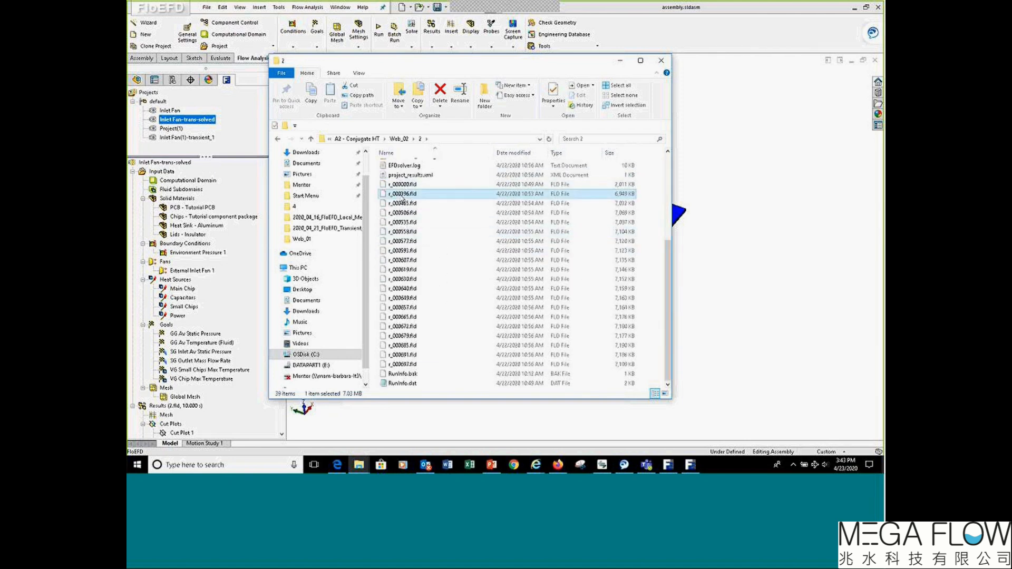
pyautogui.keyDown('shift'); pyautogui.click(402, 364); pyautogui.keyUp('shift')
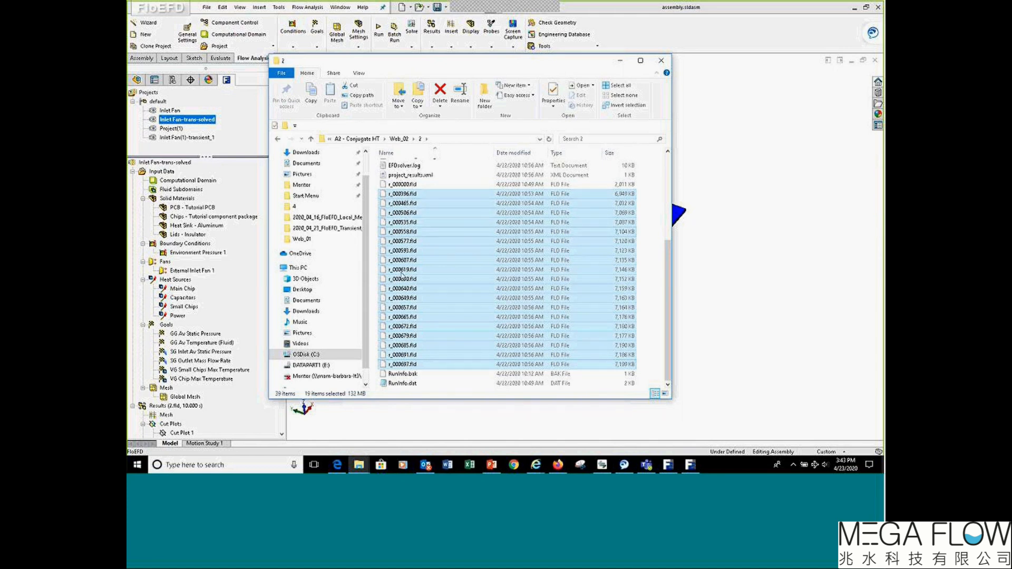
pyautogui.scroll(5, 416, 290)
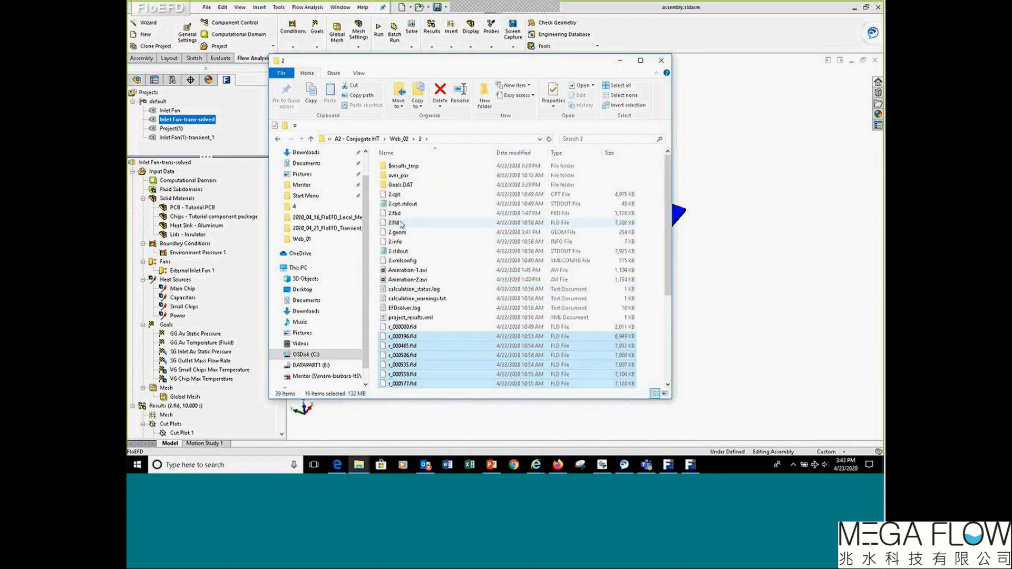
pyautogui.scroll(-5, 417, 290)
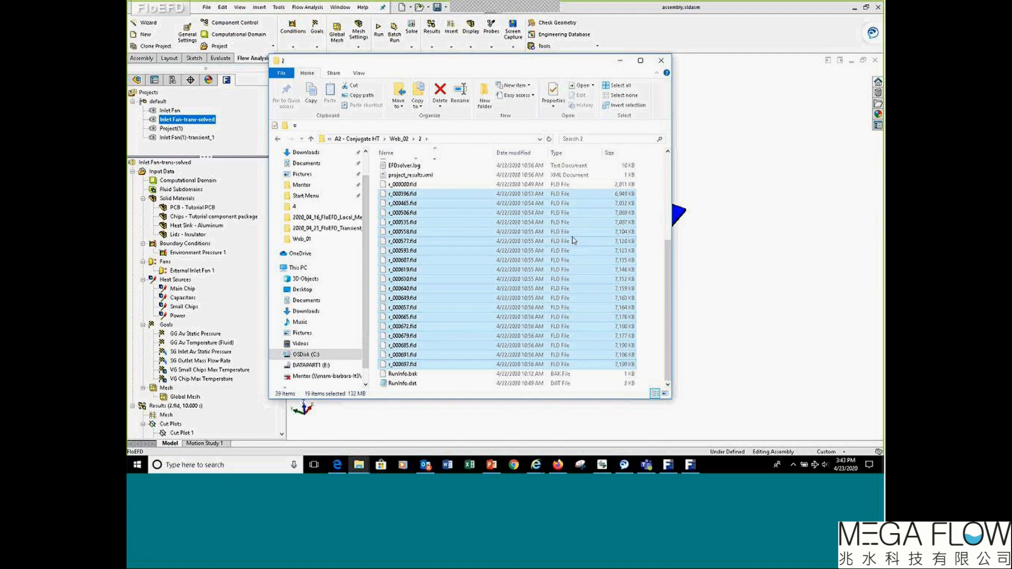
pyautogui.click(436, 259)
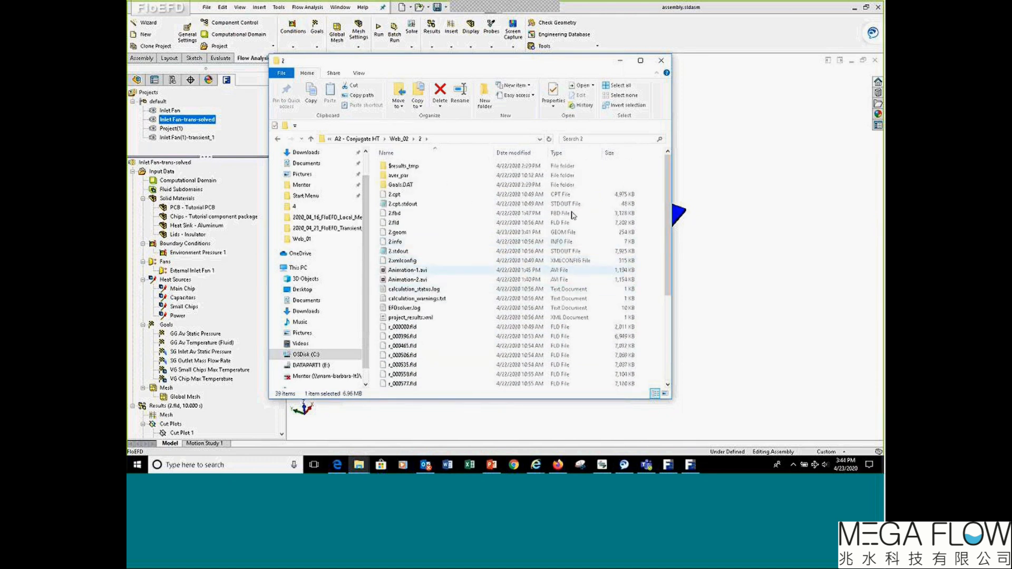
# Play Animation-2.avi from the project folder, then close the video and minimize the folder window.
pyautogui.doubleClick(412, 280)
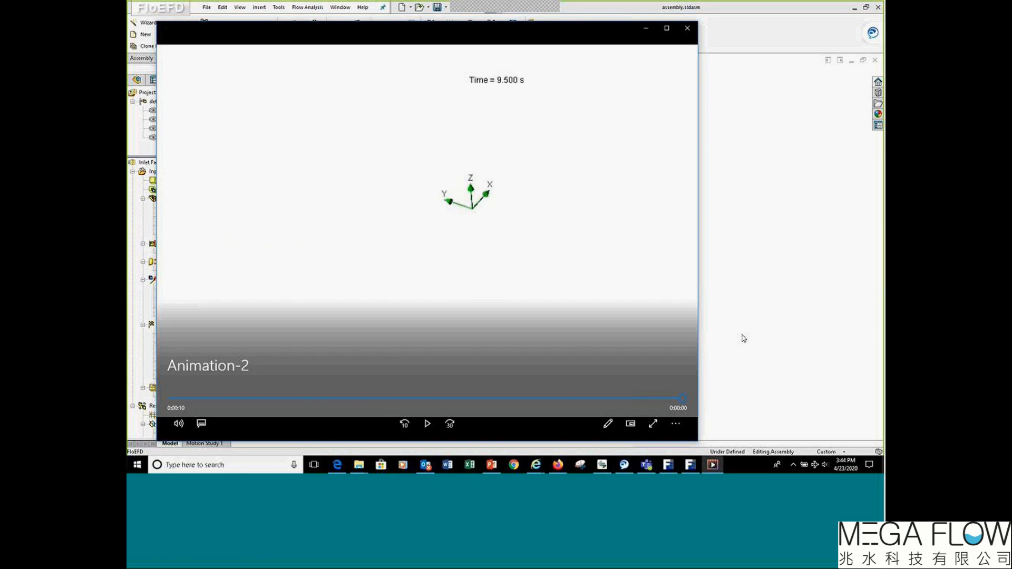
pyautogui.click(686, 29)
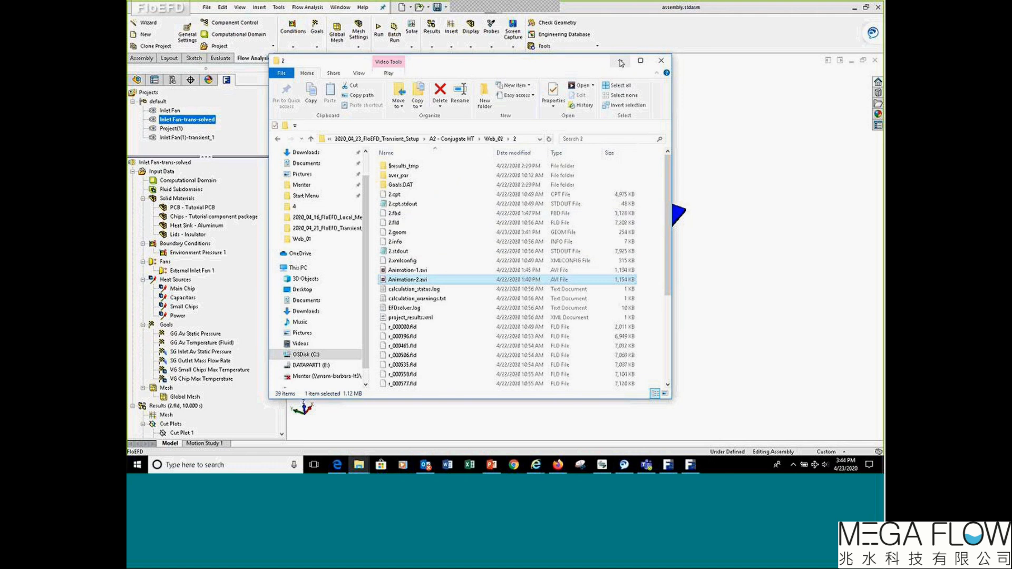
pyautogui.click(620, 61)
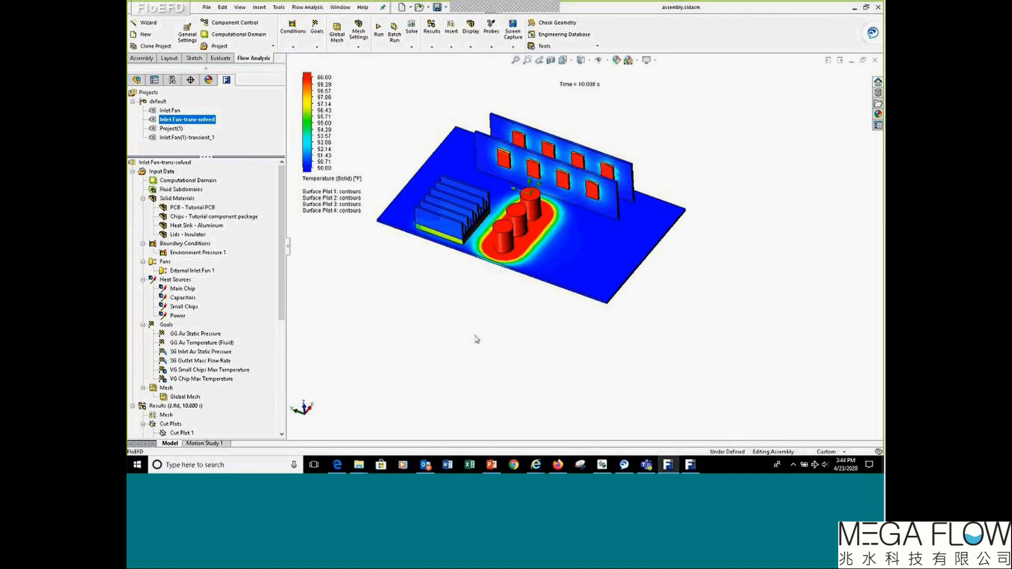
# Edit Animation 2, check its first results keyframe, slightly shrink the capture frame around the model and accept the definition.
pyautogui.moveTo(282, 290); pyautogui.dragTo(282, 403)
pyautogui.rightClick(187, 424)
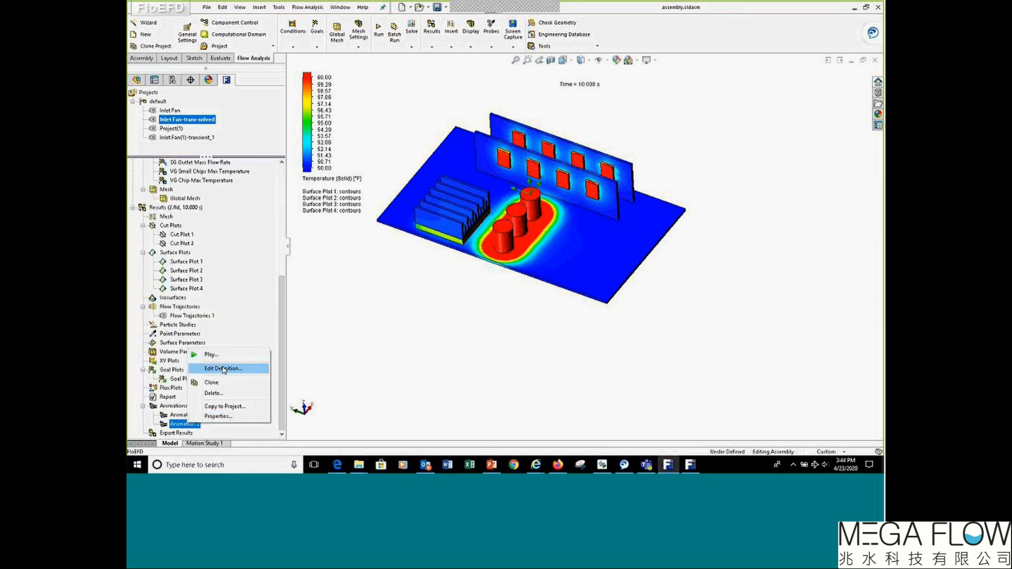
pyautogui.click(224, 369)
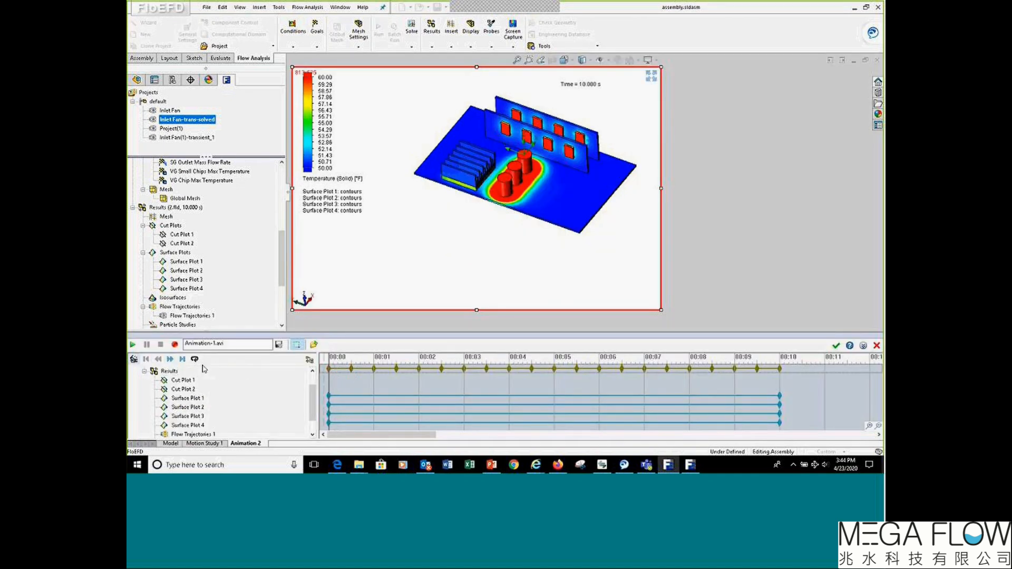
pyautogui.click(330, 371)
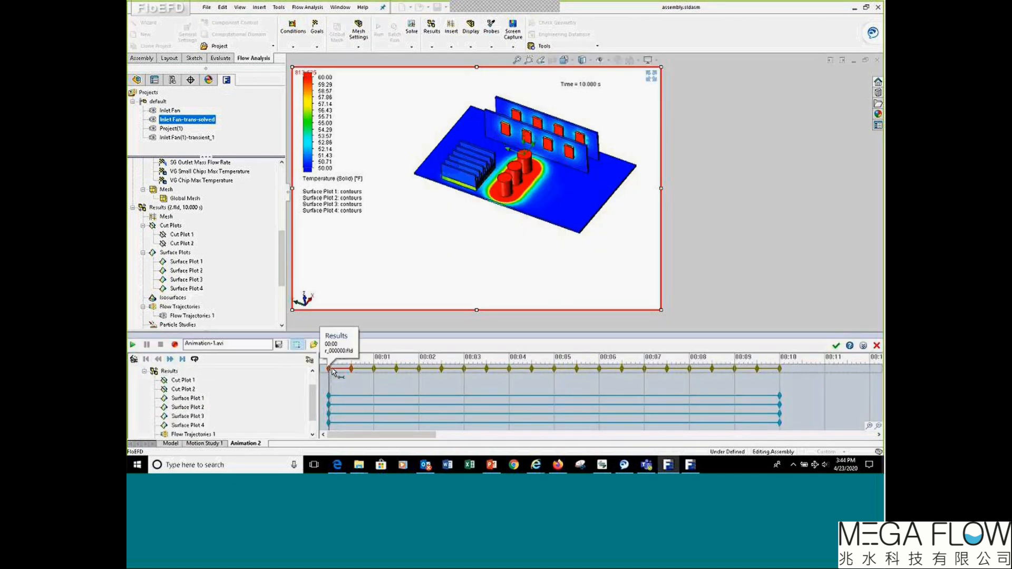
pyautogui.moveTo(388, 333); pyautogui.dragTo(389, 315)
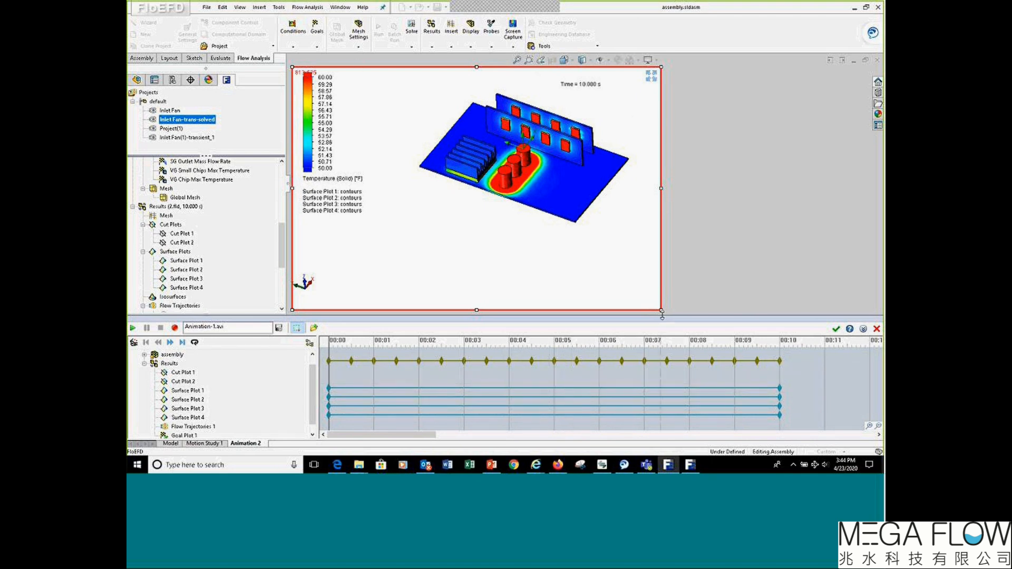
pyautogui.moveTo(658, 310); pyautogui.dragTo(639, 299)
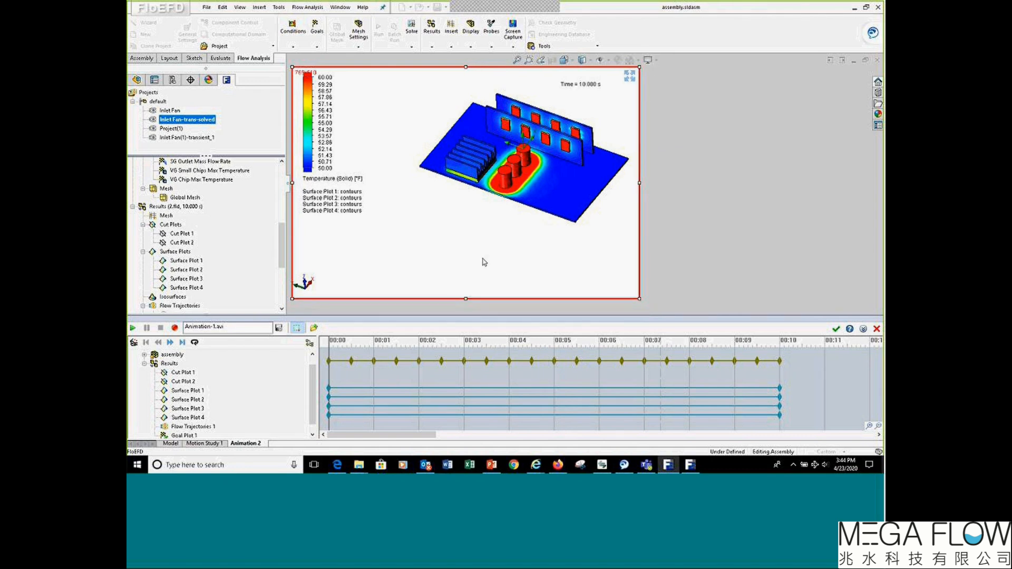
pyautogui.click(836, 328)
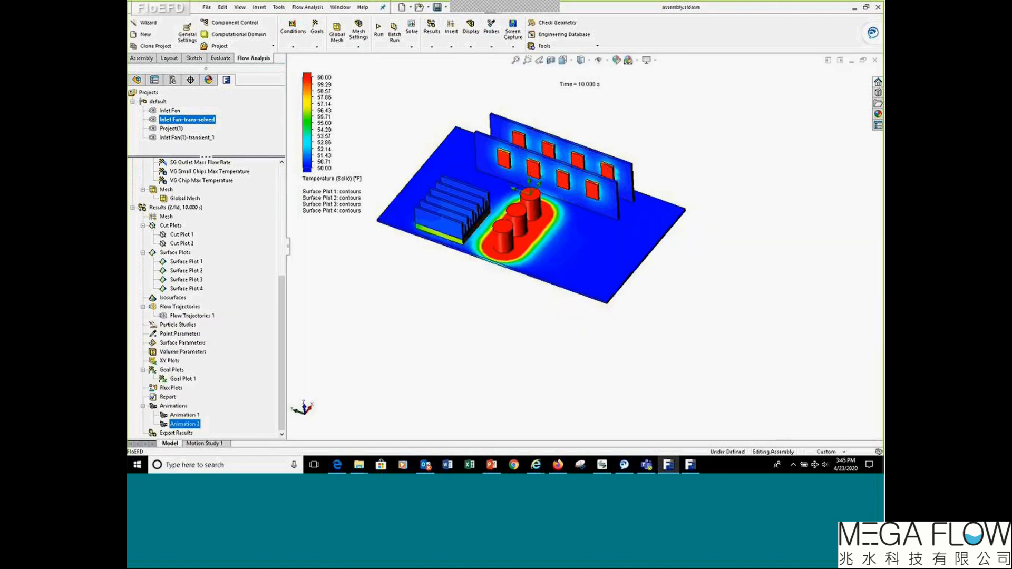
# Show Goal Plot 1 with the VG Chip Max Temperature goal and place the chart below the model.
pyautogui.rightClick(178, 380)
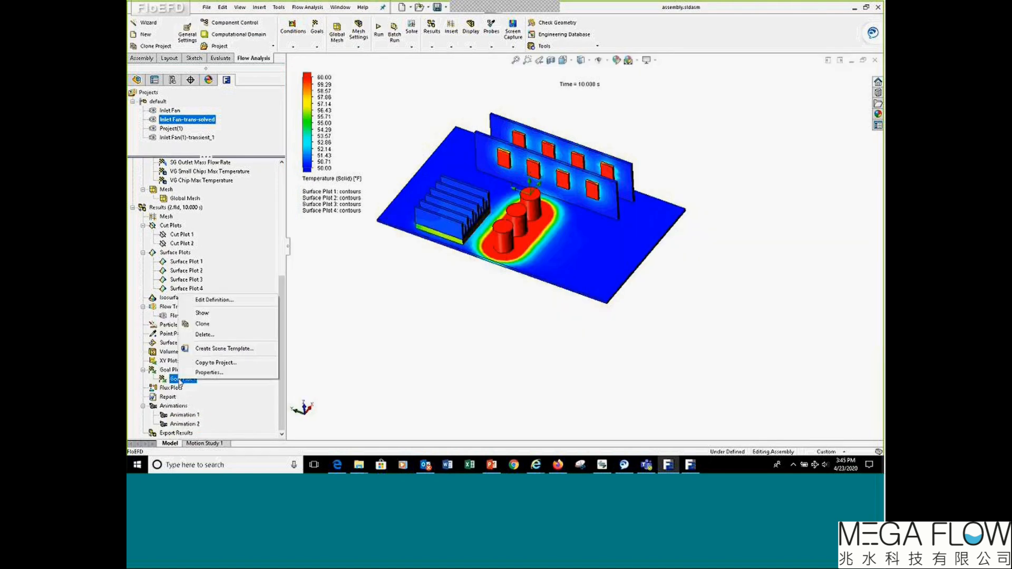
pyautogui.click(202, 312)
pyautogui.moveTo(442, 114); pyautogui.dragTo(386, 305)
pyautogui.click(406, 284)
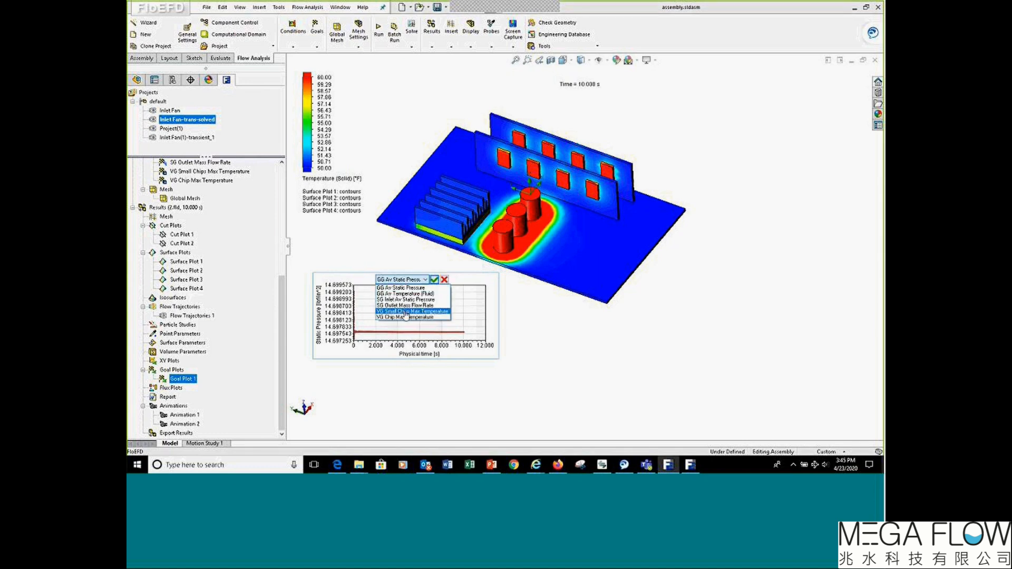
pyautogui.click(404, 317)
pyautogui.click(434, 280)
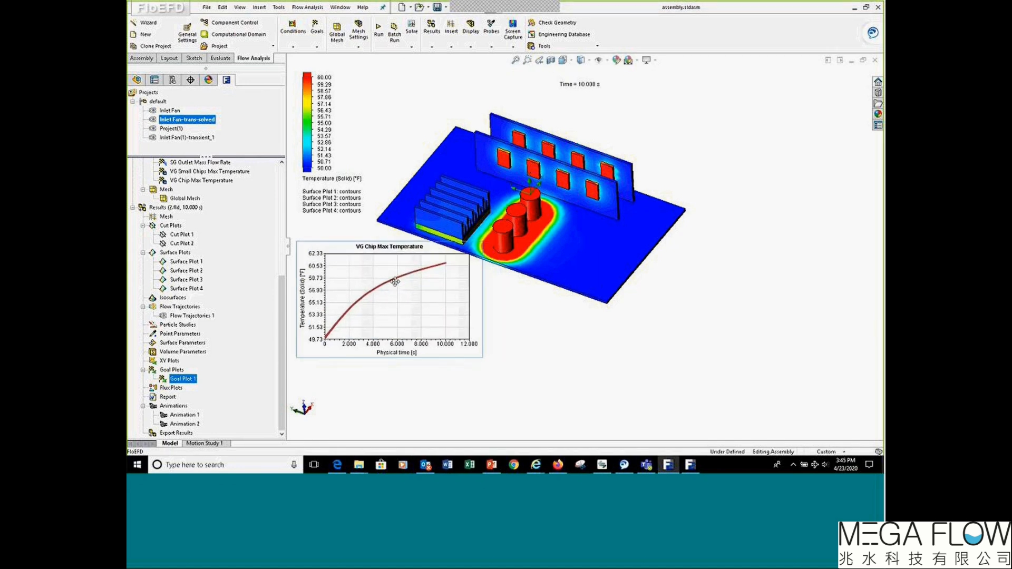
pyautogui.scroll(-2, 570, 323)
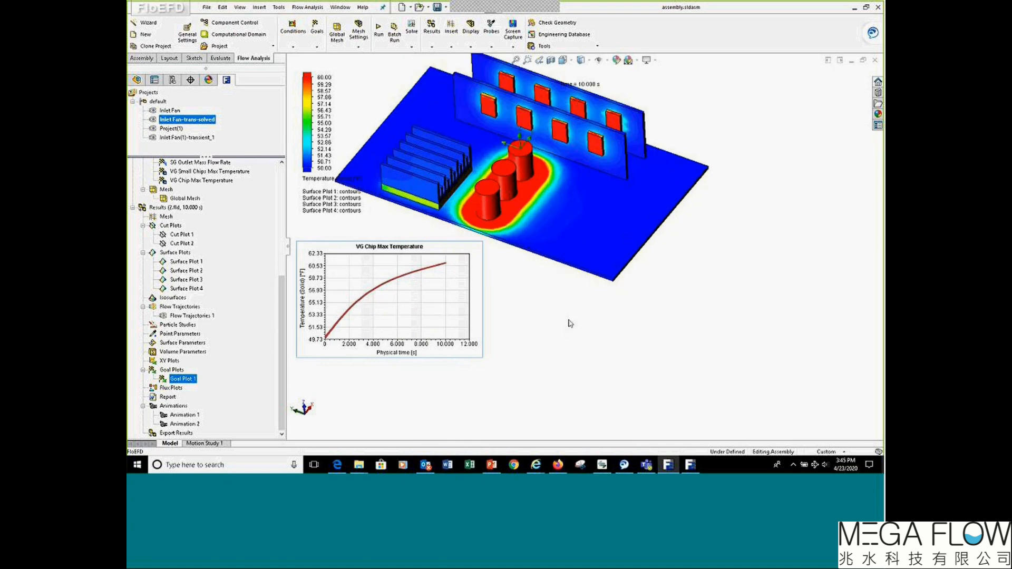
pyautogui.scroll(1, 568, 320)
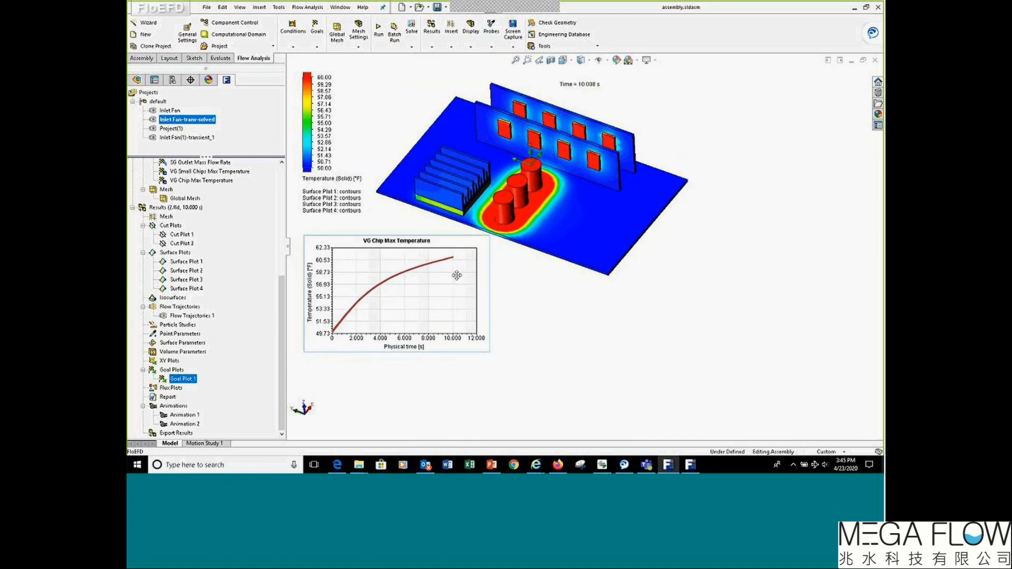
# Open Animation 1 for editing and extend the capture frame downward to enclose the goal plot.
pyautogui.rightClick(185, 415)
pyautogui.click(224, 361)
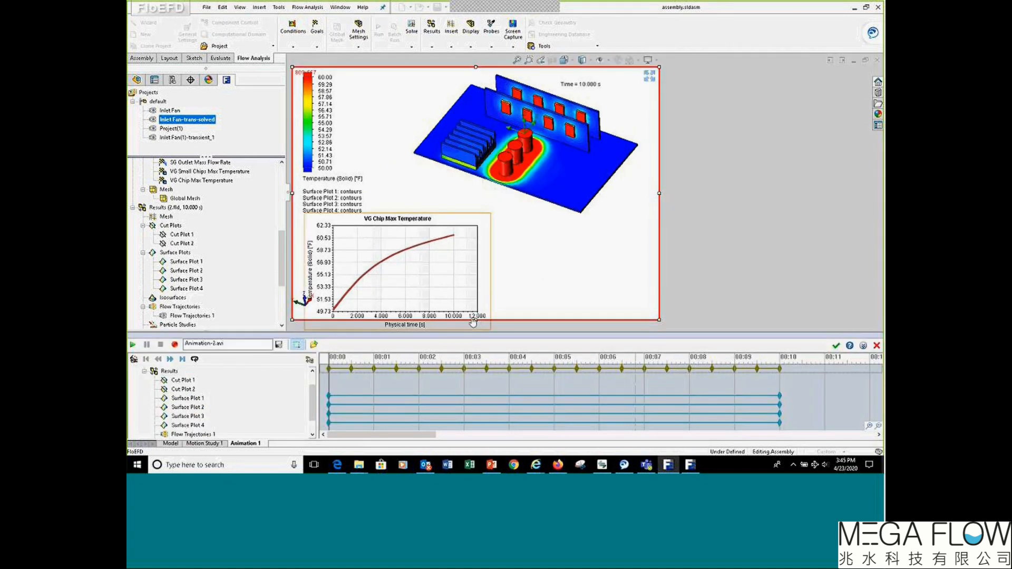
pyautogui.moveTo(475, 321); pyautogui.dragTo(475, 331)
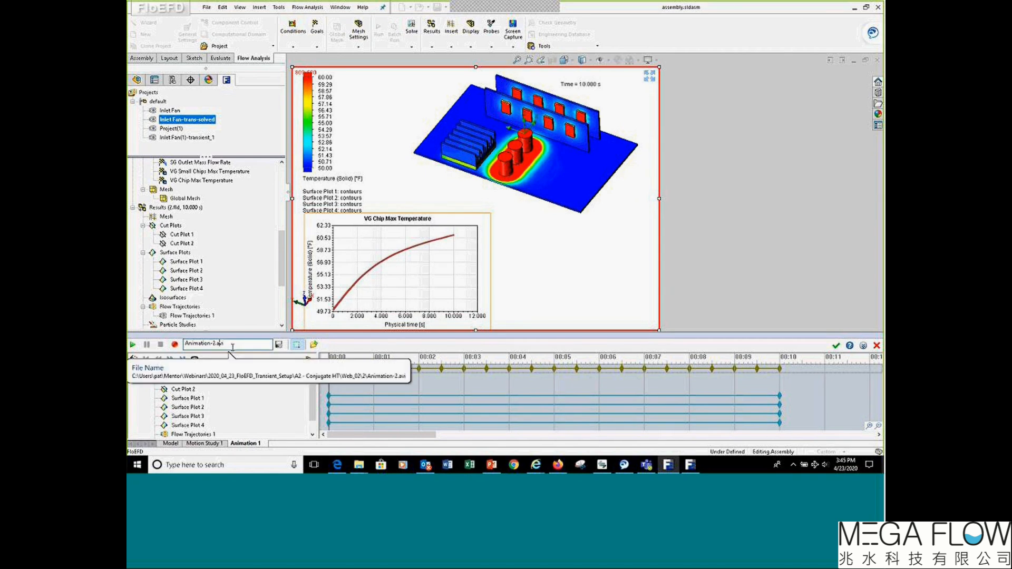
# Name the animation output file Animation-3.avi and record the animation.
pyautogui.write('3')
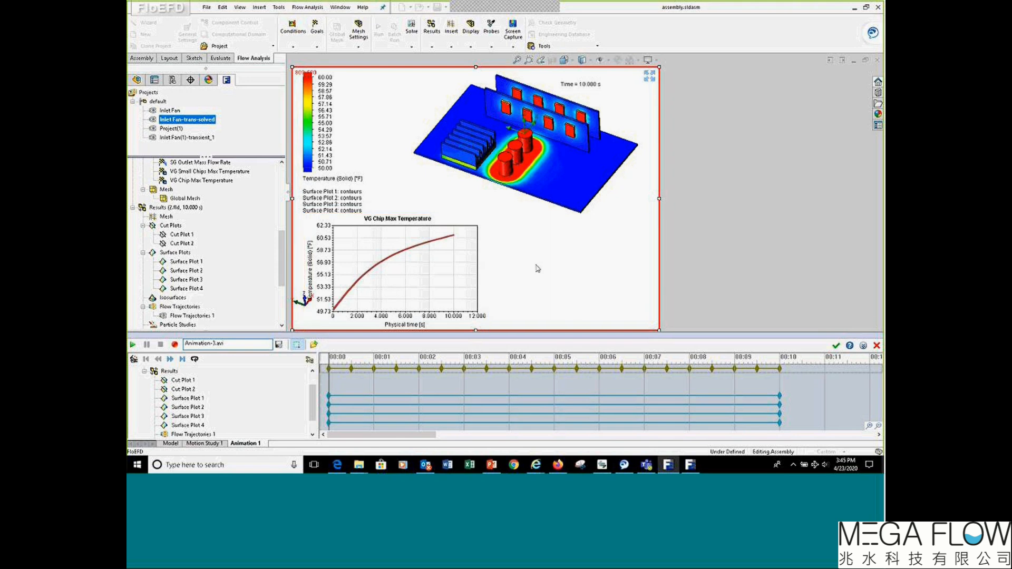
pyautogui.click(175, 344)
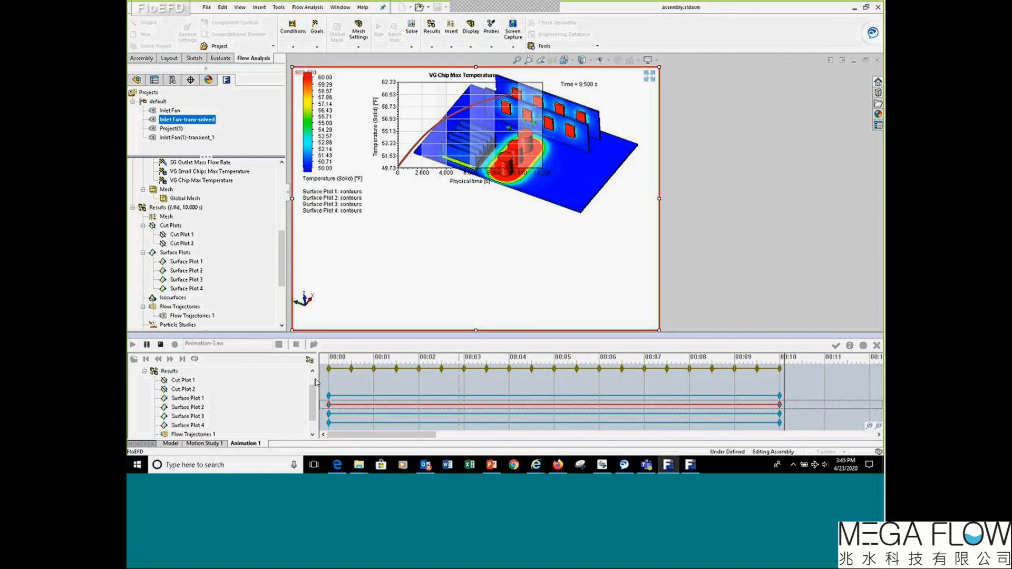
# Insert a control point for Goal Plot 1 at the timeline start and extend its track to the 10-second mark.
pyautogui.scroll(-1, 314, 399)
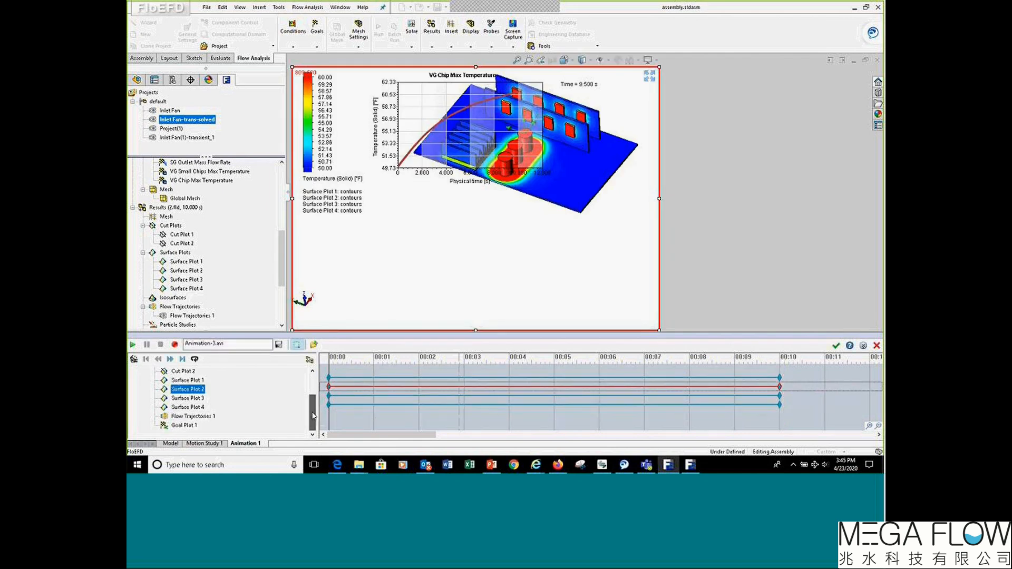
pyautogui.rightClick(188, 426)
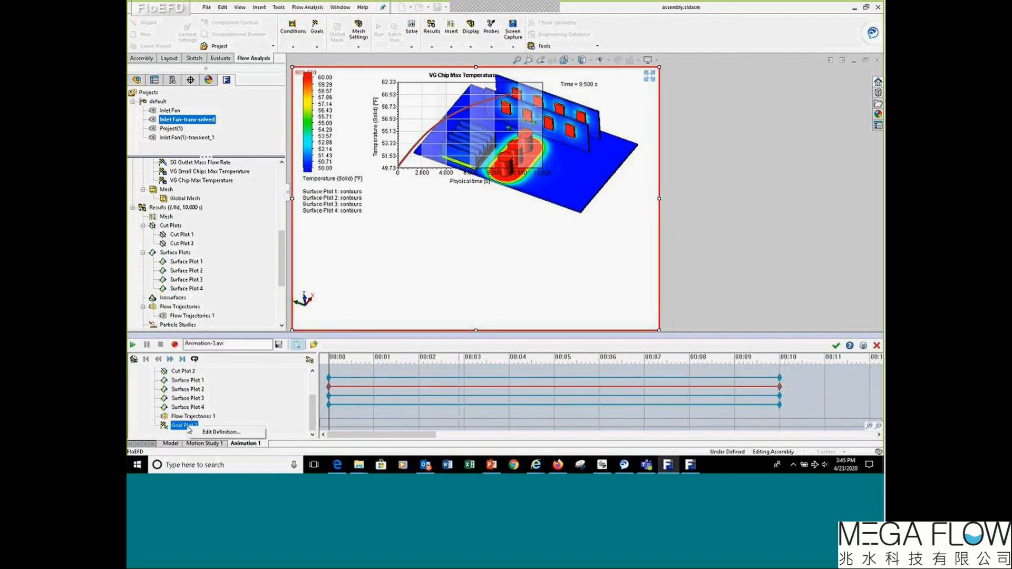
pyautogui.click(328, 427)
pyautogui.rightClick(329, 424)
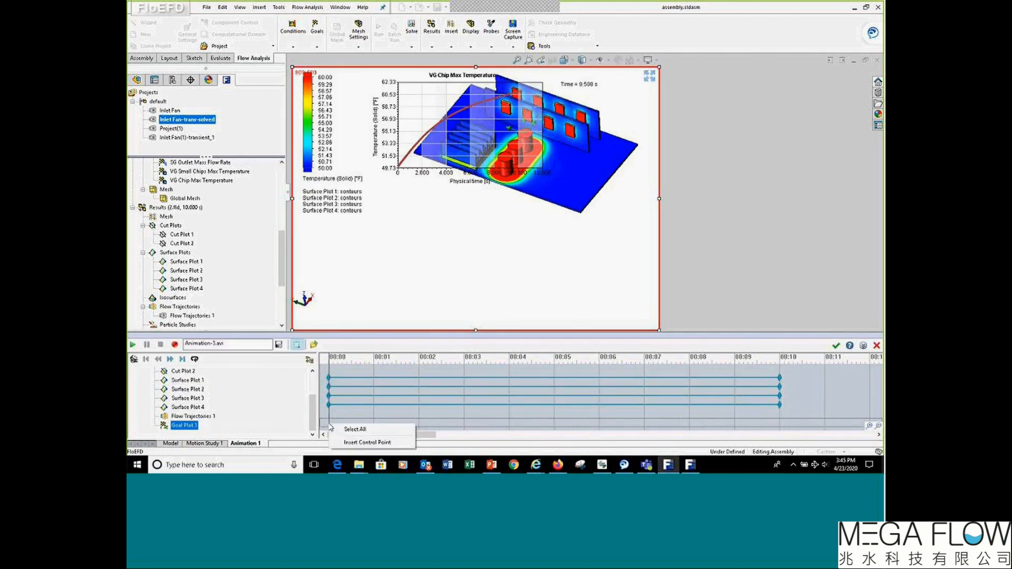
pyautogui.click(352, 443)
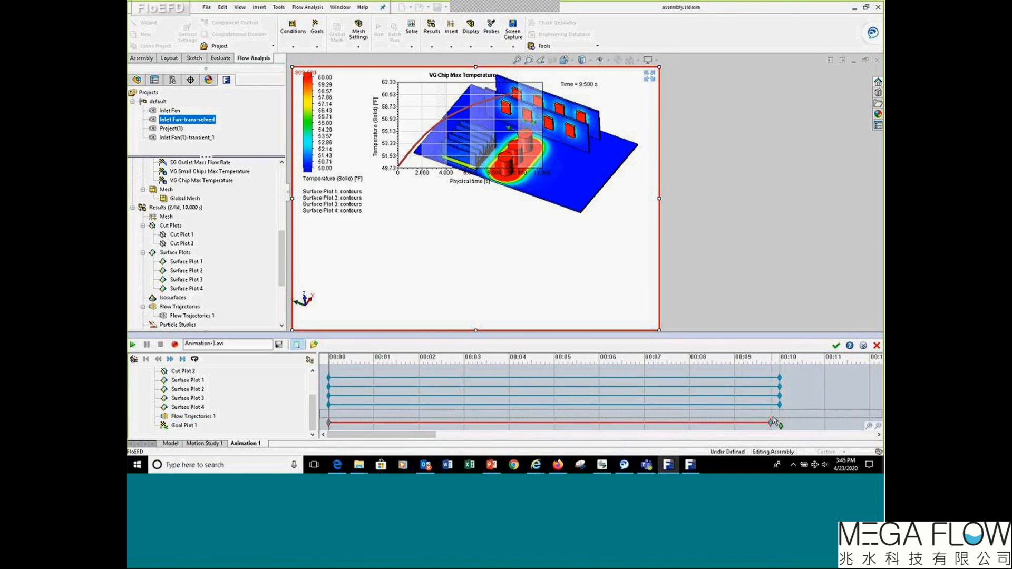
pyautogui.click(779, 424)
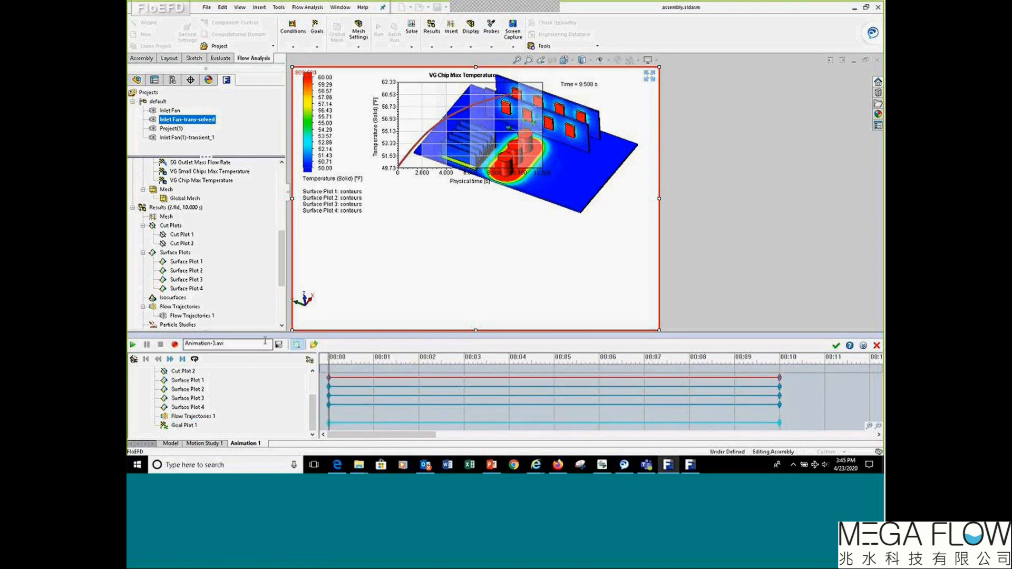
# Move the VG Chip Max Temperature chart below the model and record Animation-3.avi again with the goal plot track.
pyautogui.moveTo(428, 84); pyautogui.dragTo(420, 207)
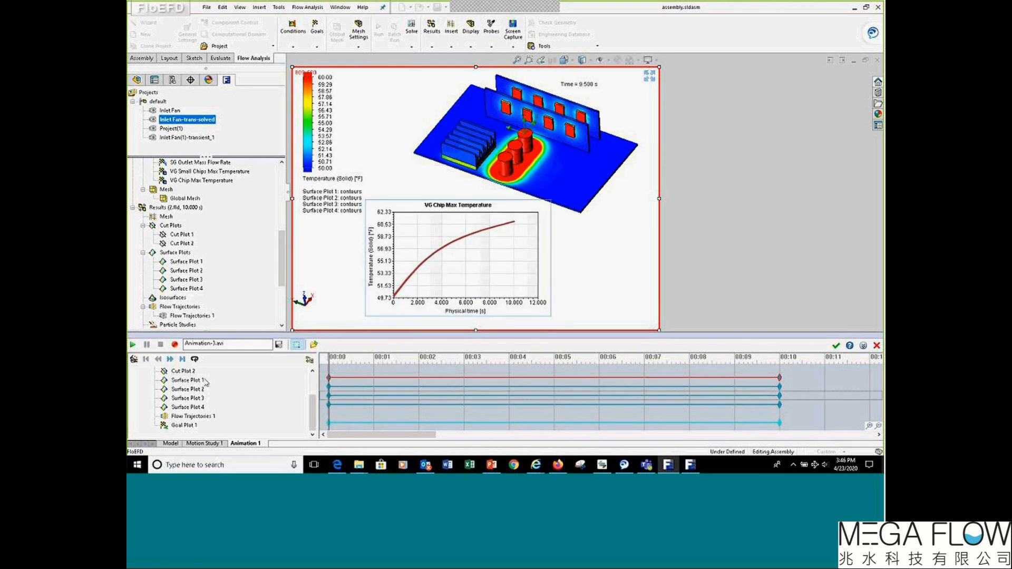
pyautogui.click(175, 344)
pyautogui.click(538, 269)
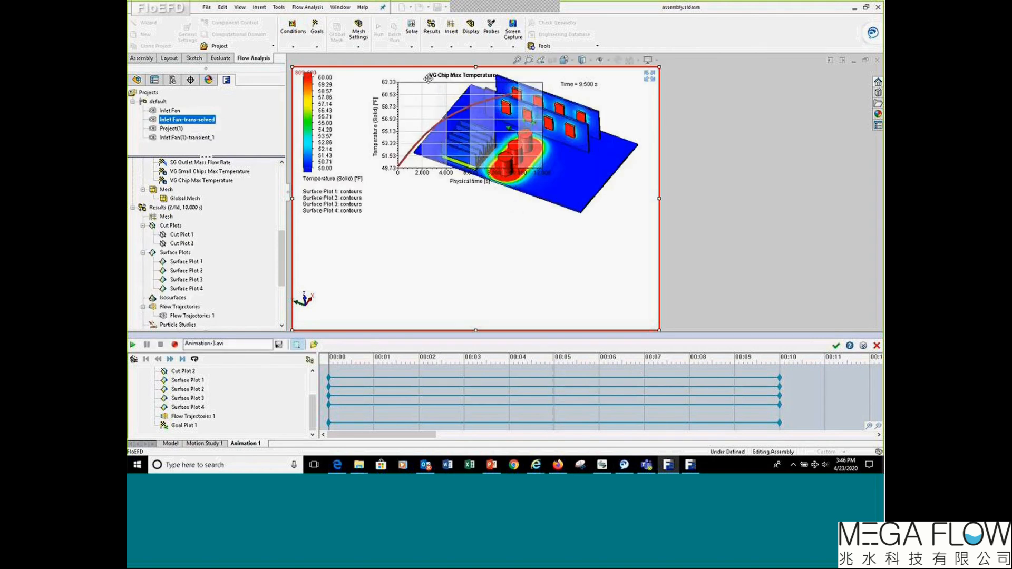
# Accept the Animation 1 definition and reposition the VG Chip Max Temperature chart in the empty area below the model.
pyautogui.moveTo(419, 77); pyautogui.dragTo(412, 210)
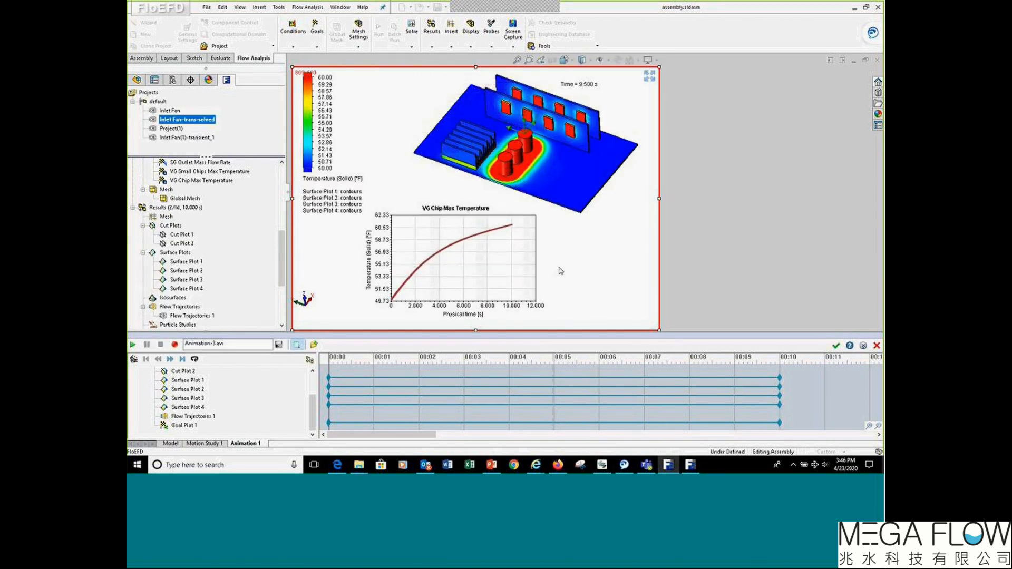
pyautogui.click(835, 347)
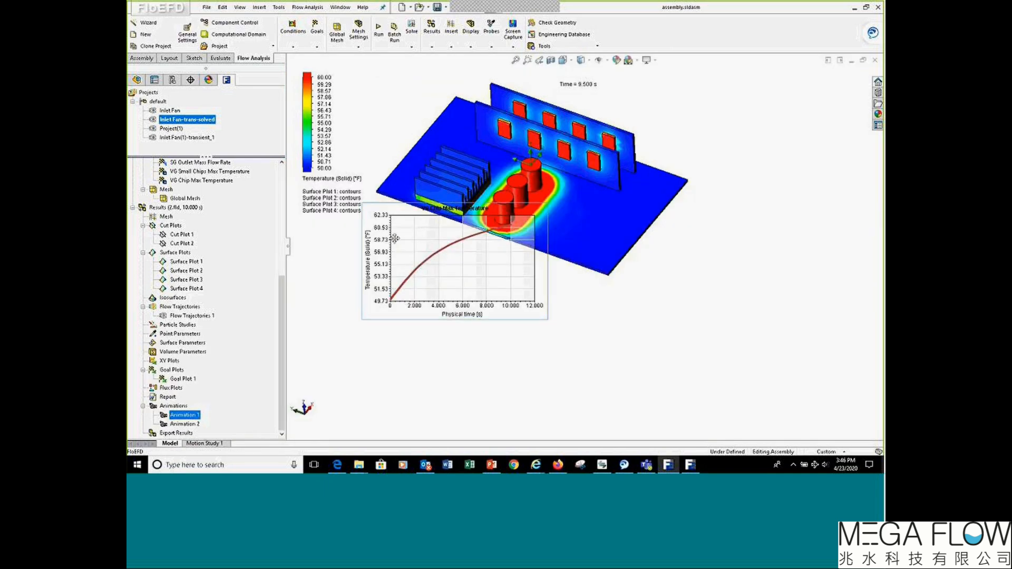
pyautogui.moveTo(395, 239); pyautogui.dragTo(347, 312)
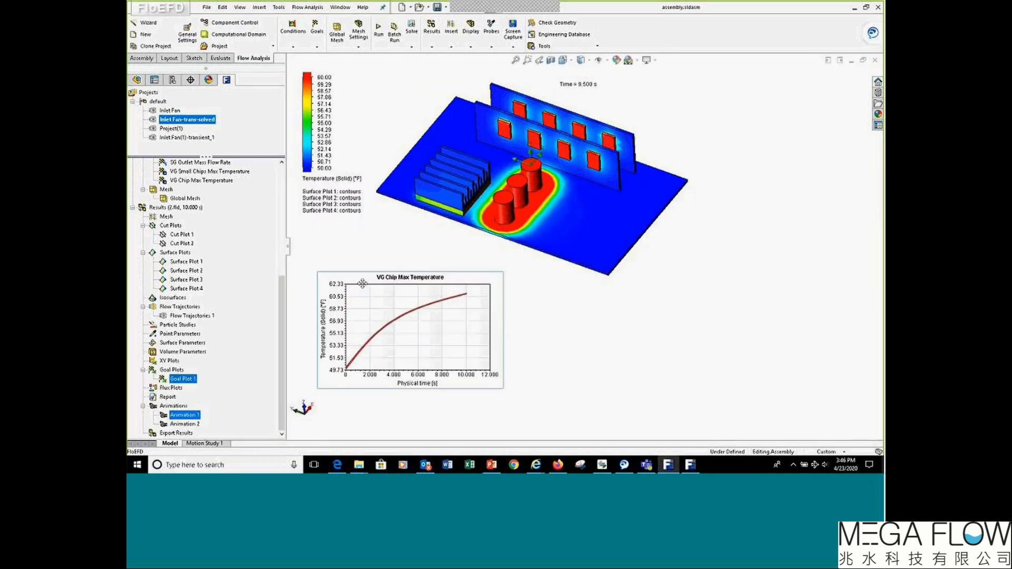
pyautogui.click(548, 329)
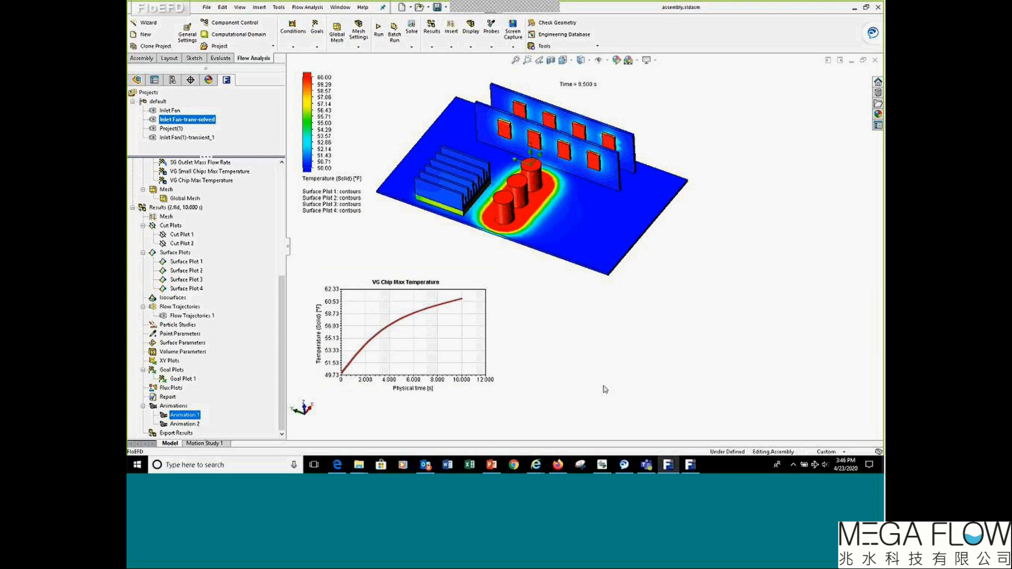
pyautogui.scroll(7, 284, 296)
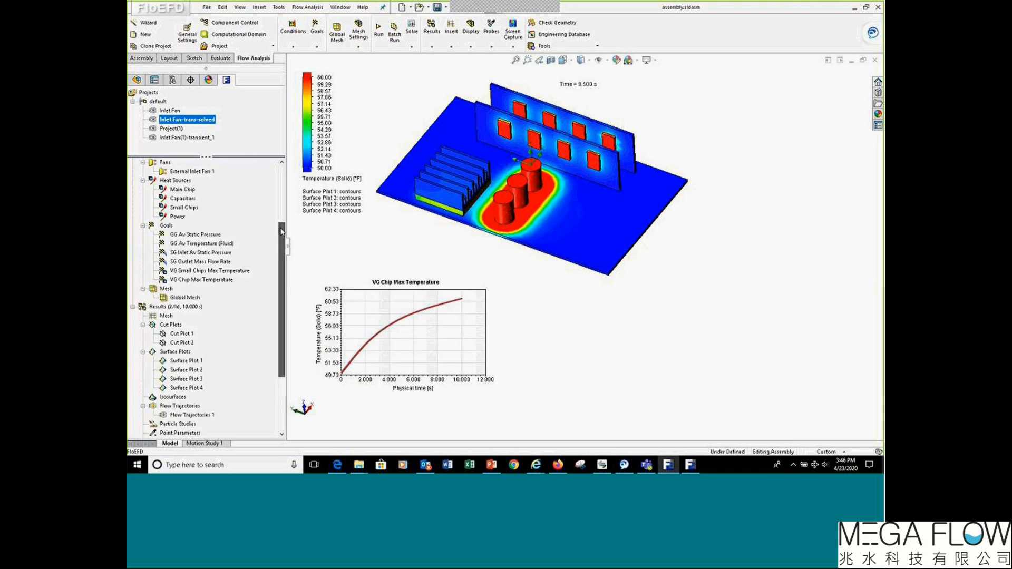